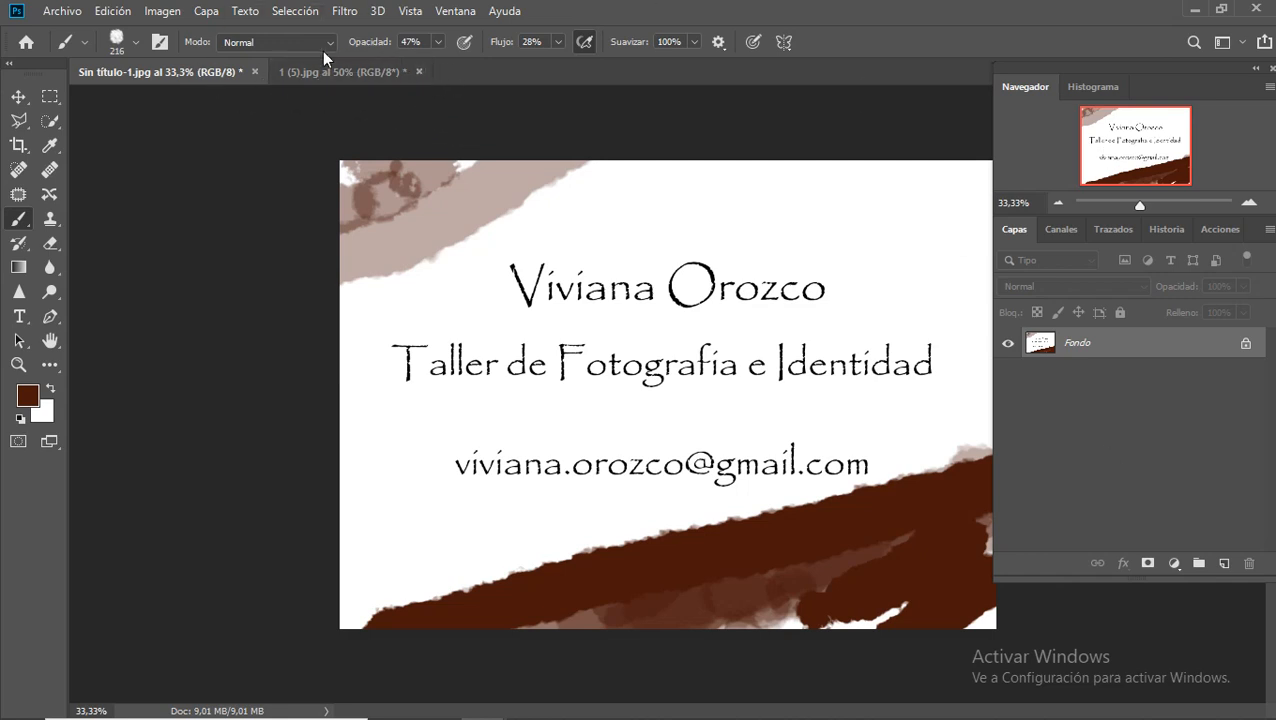
Step: Close the document Sin título-1.jpg without saving its changes
{"action": "left_click", "coordinate": [255, 69]}
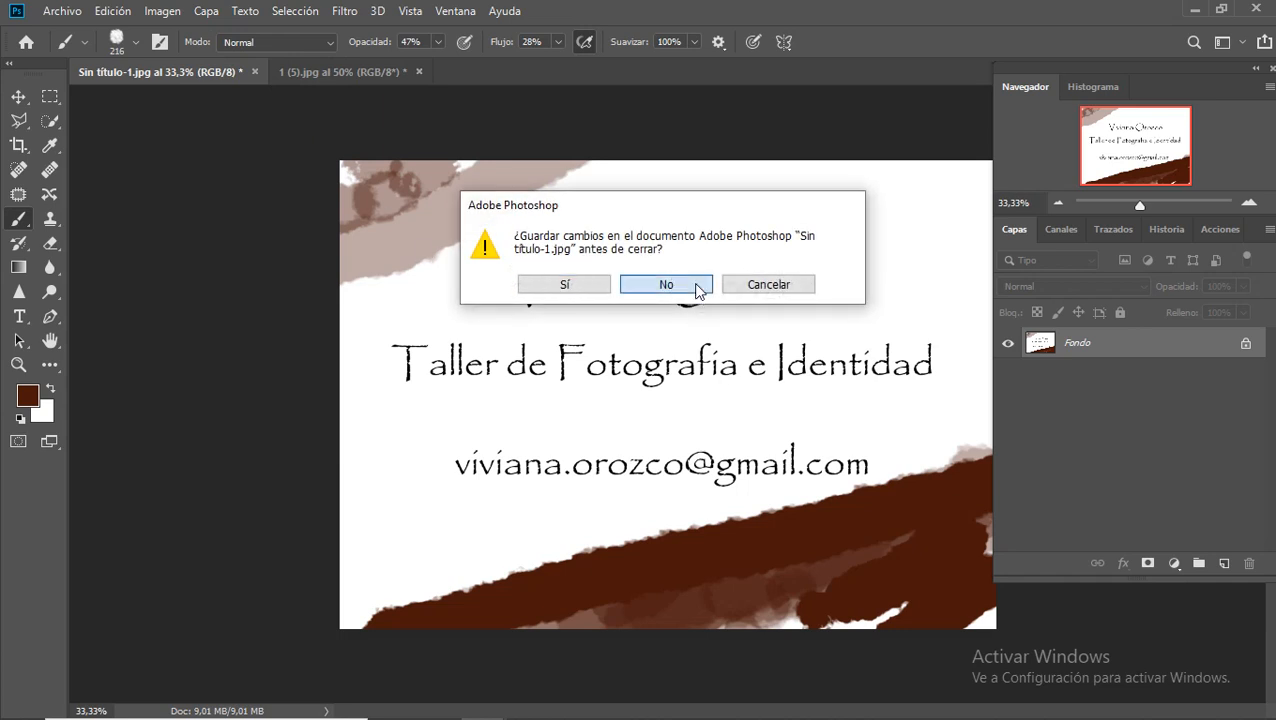
{"action": "left_click", "coordinate": [697, 286]}
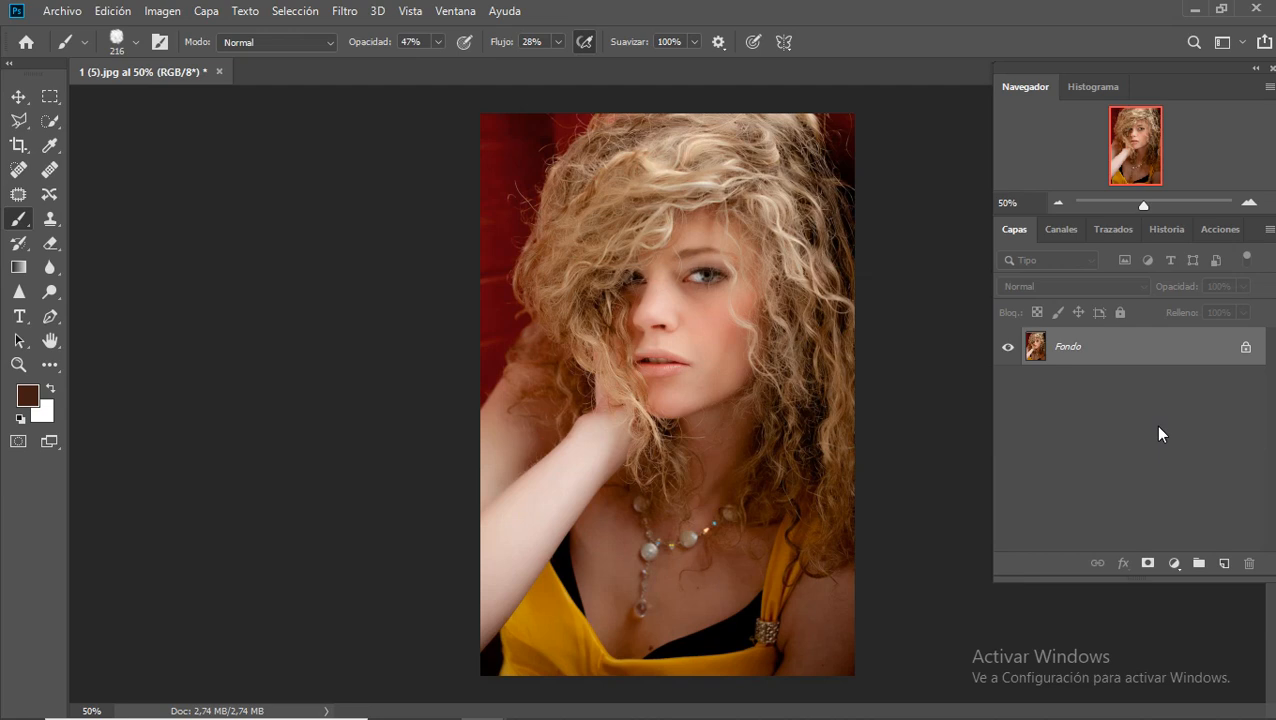
Step: Duplicate the Fondo layer of the portrait and name the copy "iluminacion"
{"action": "key", "text": "ctrl+j"}
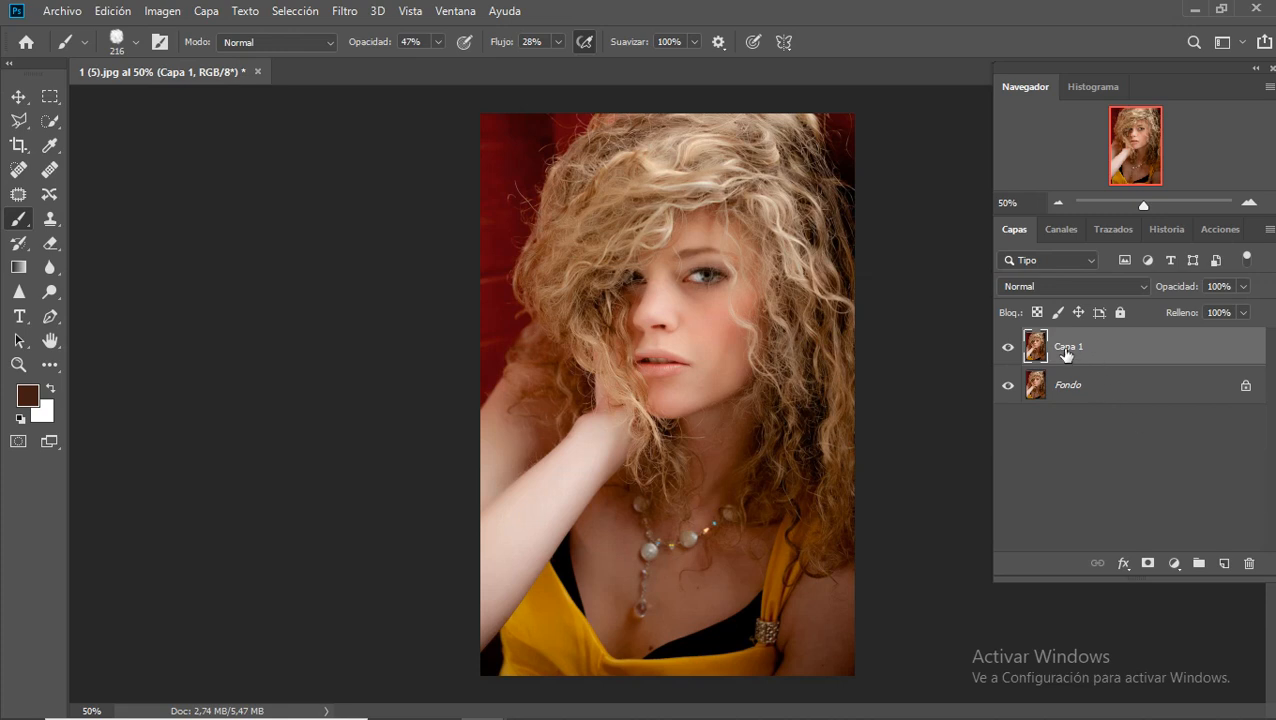
{"action": "double_click", "coordinate": [1070, 347]}
{"action": "type", "text": "Iluminacion"}
{"action": "key", "text": "Return"}
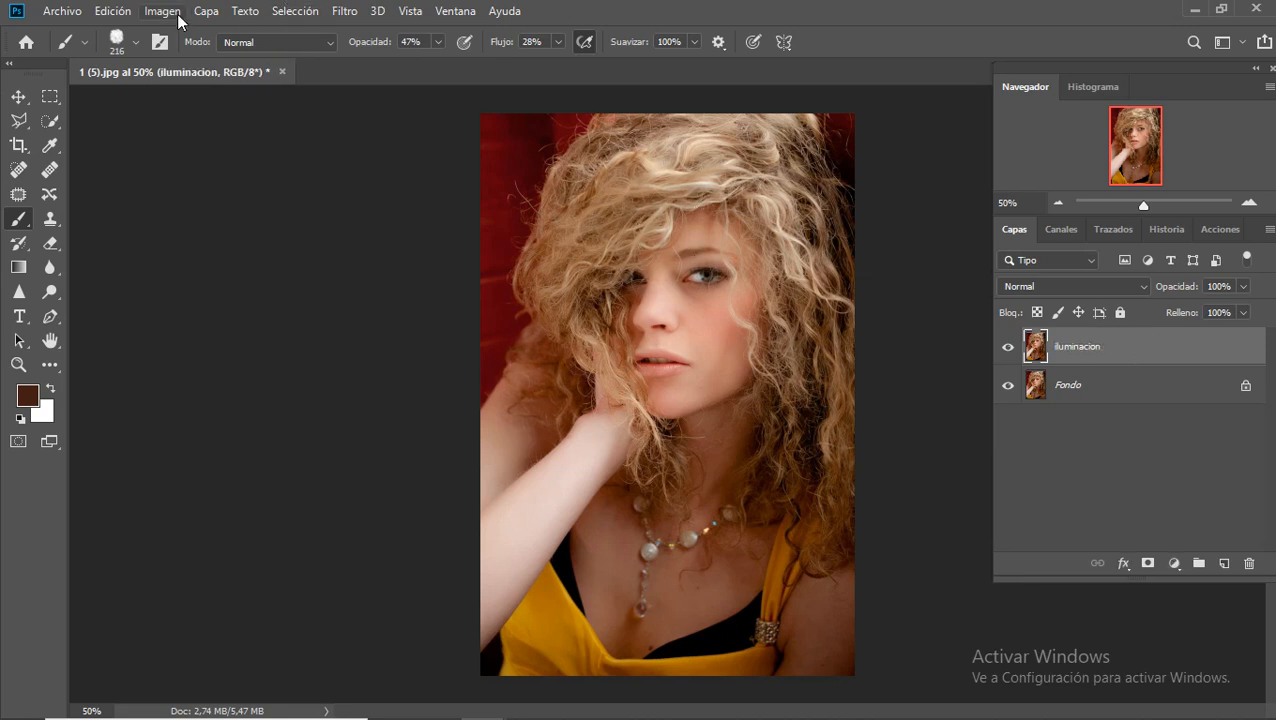
Step: Apply the Camera Raw filter to the iluminacion layer with Exposición +0,05, Iluminaciones -43, Sombras -13 and Blancos +2
{"action": "left_click", "coordinate": [340, 12]}
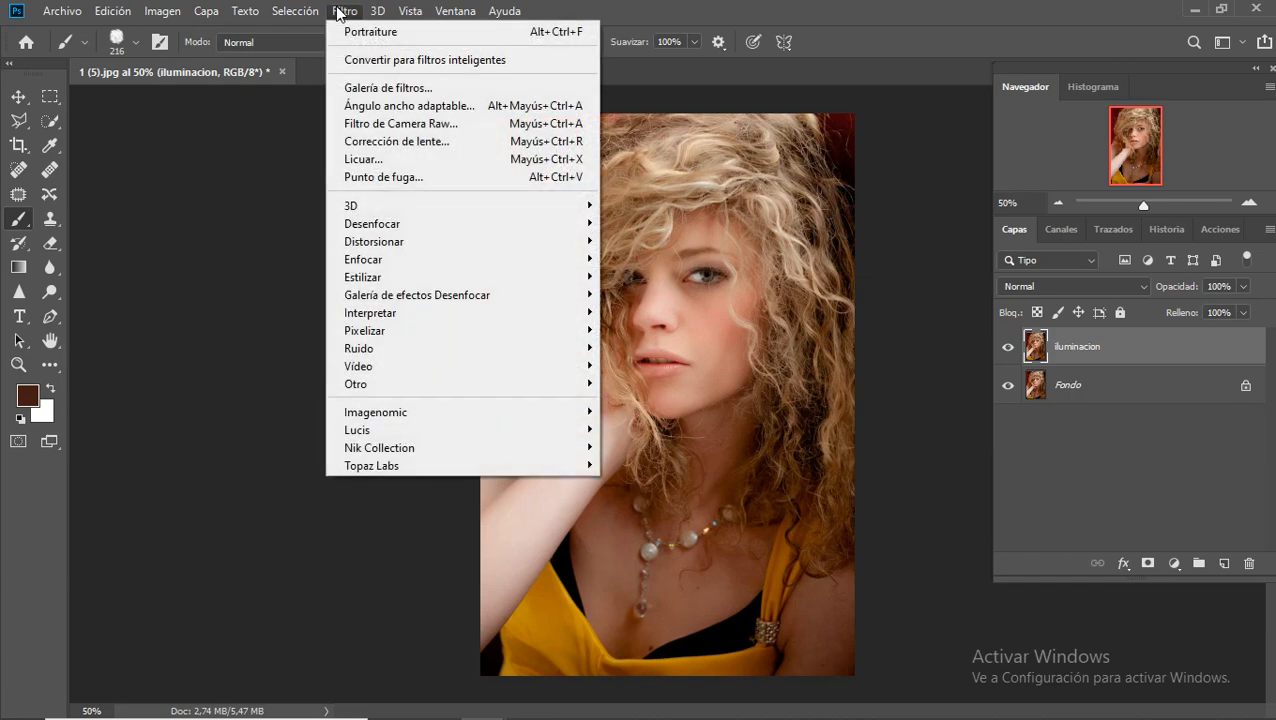
{"action": "left_click", "coordinate": [380, 124]}
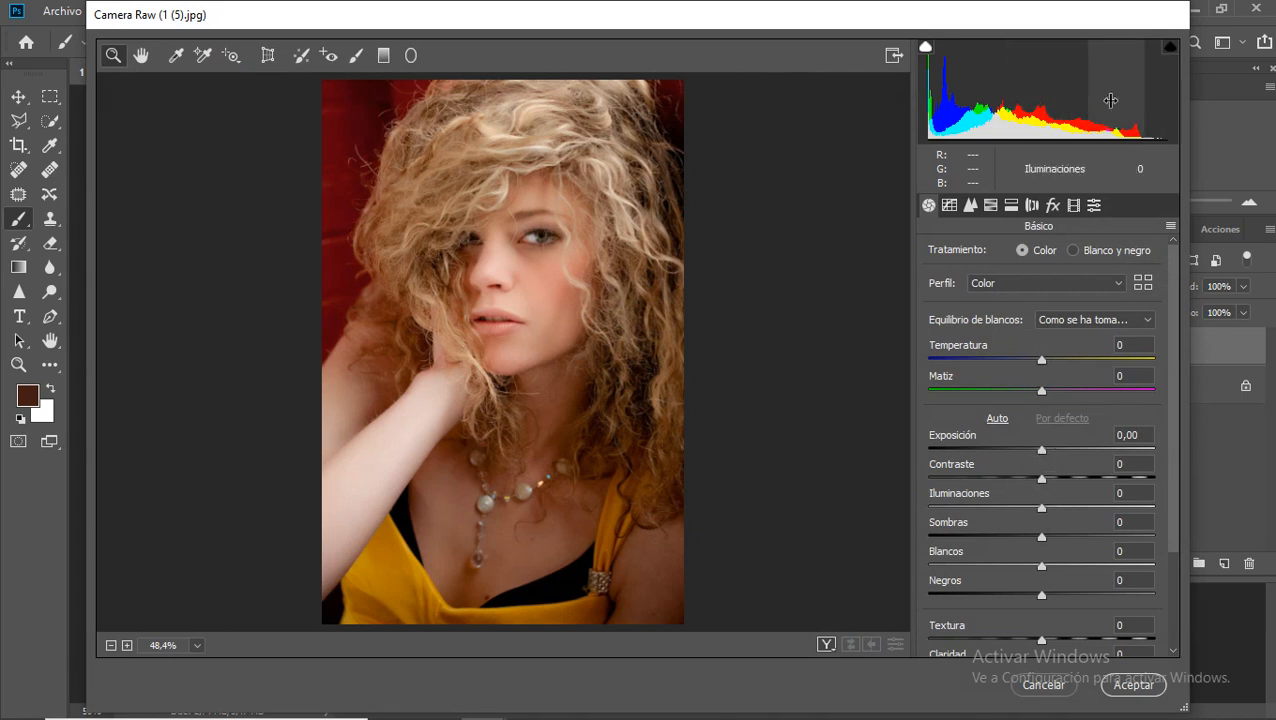
{"action": "left_click_drag", "start_coordinate": [1135, 127], "coordinate": [1165, 127]}
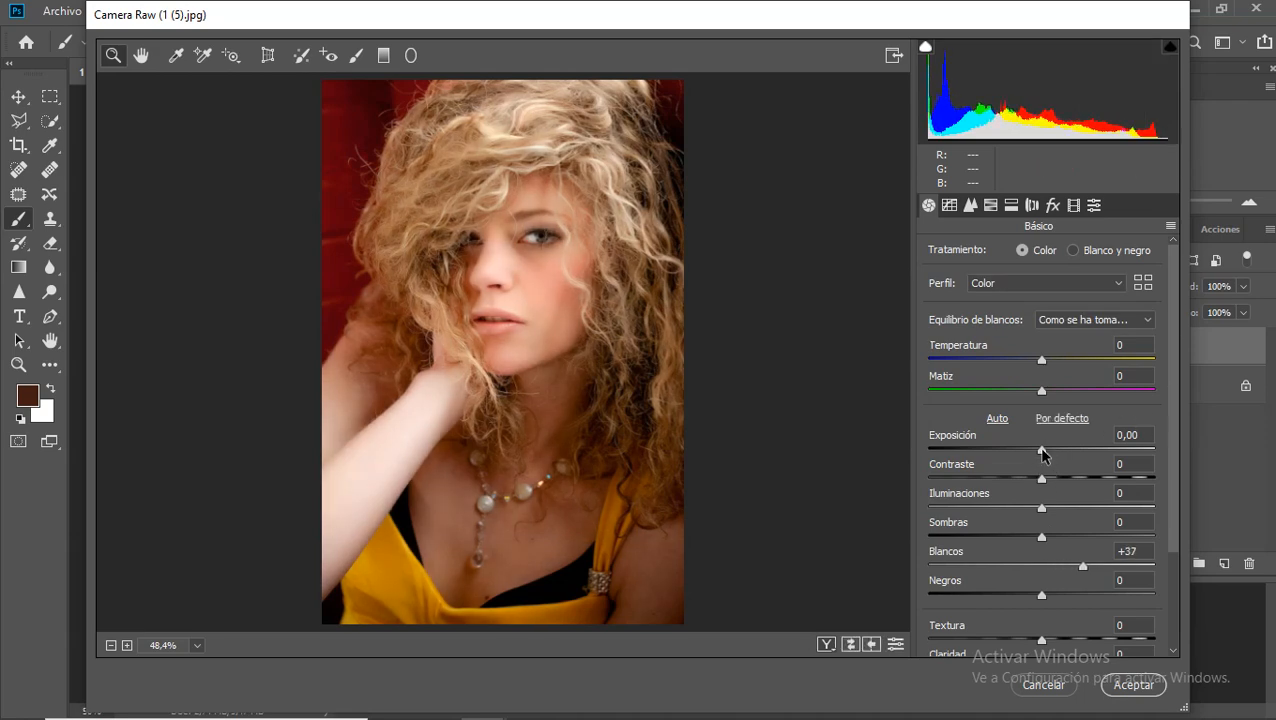
{"action": "left_click_drag", "start_coordinate": [1042, 453], "coordinate": [1044, 451]}
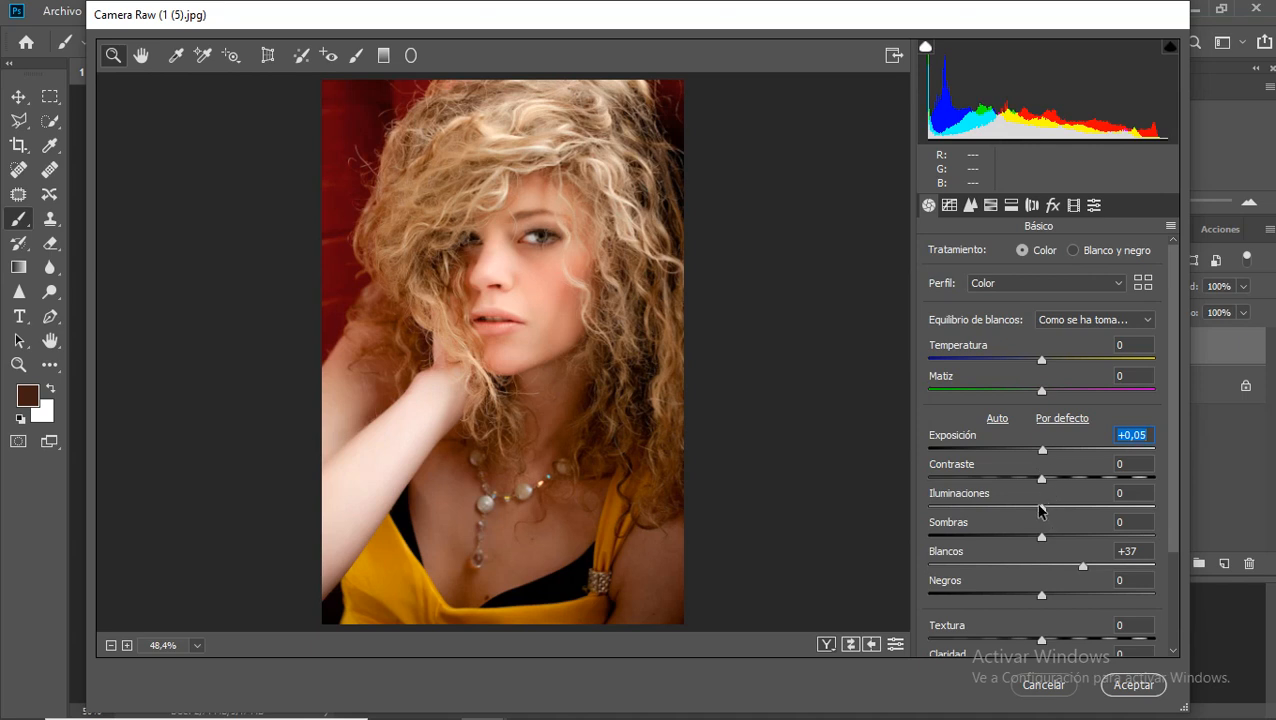
{"action": "left_click_drag", "start_coordinate": [1040, 510], "coordinate": [993, 505]}
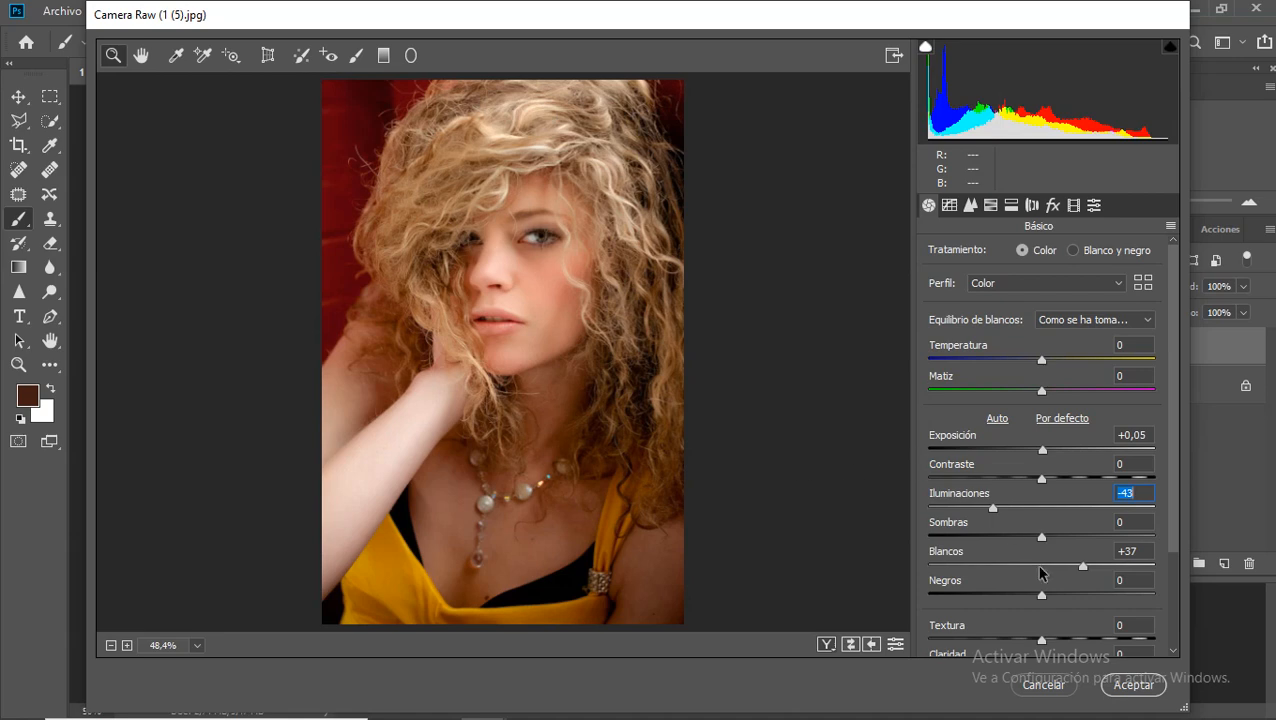
{"action": "mouse_move", "coordinate": [1041, 537]}
{"action": "left_mouse_down"}
{"action": "mouse_move", "coordinate": [1080, 537]}
{"action": "mouse_move", "coordinate": [960, 532]}
{"action": "mouse_move", "coordinate": [1029, 523]}
{"action": "left_mouse_up"}
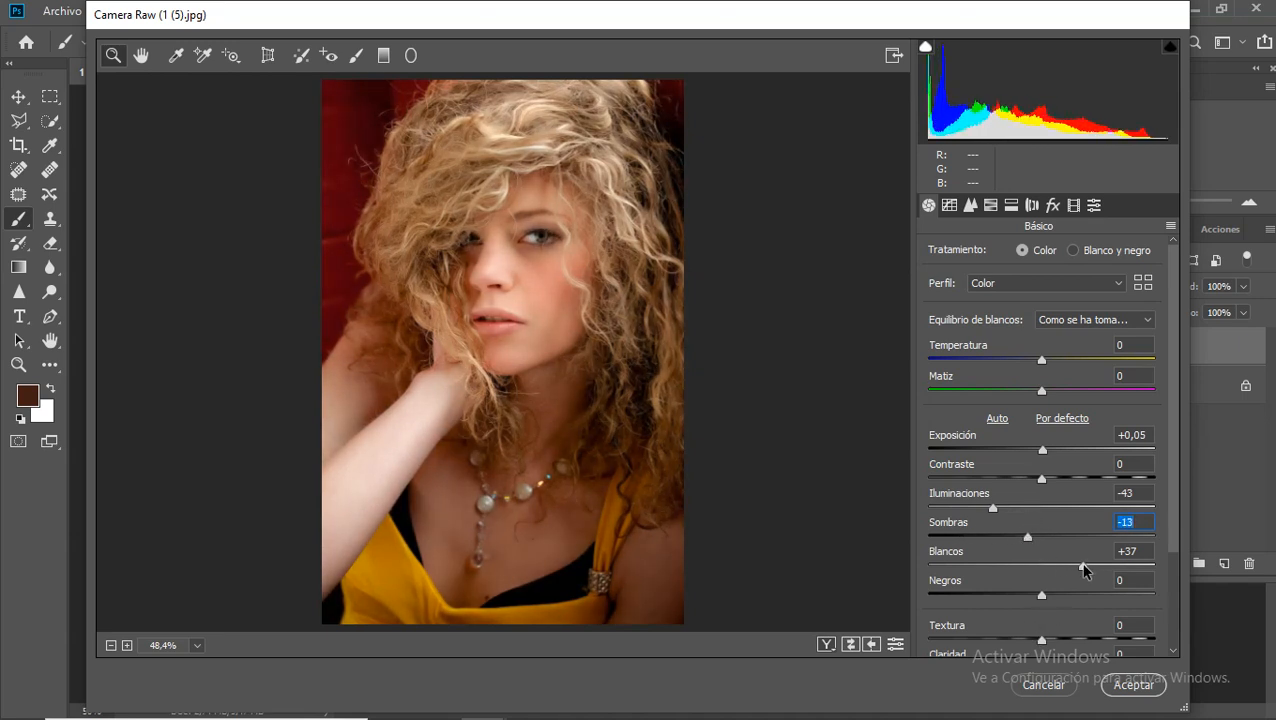
{"action": "left_click_drag", "start_coordinate": [1085, 570], "coordinate": [1045, 570]}
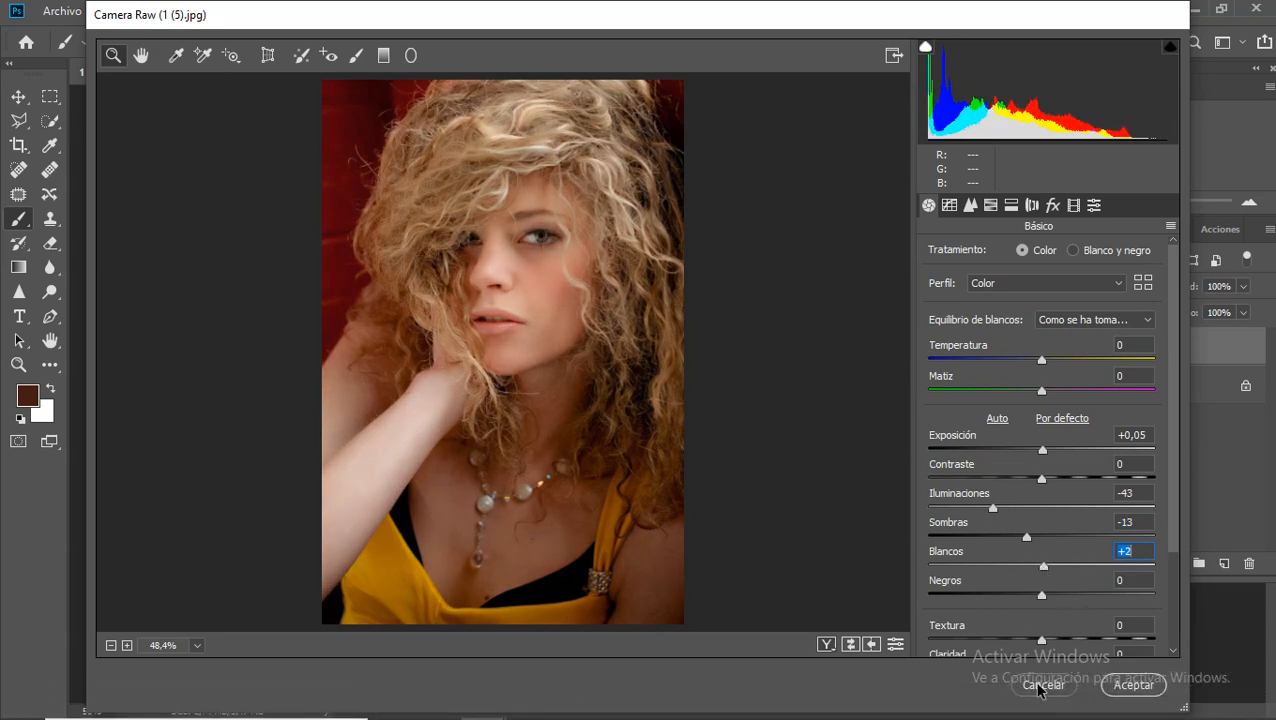
{"action": "left_click", "coordinate": [1133, 685]}
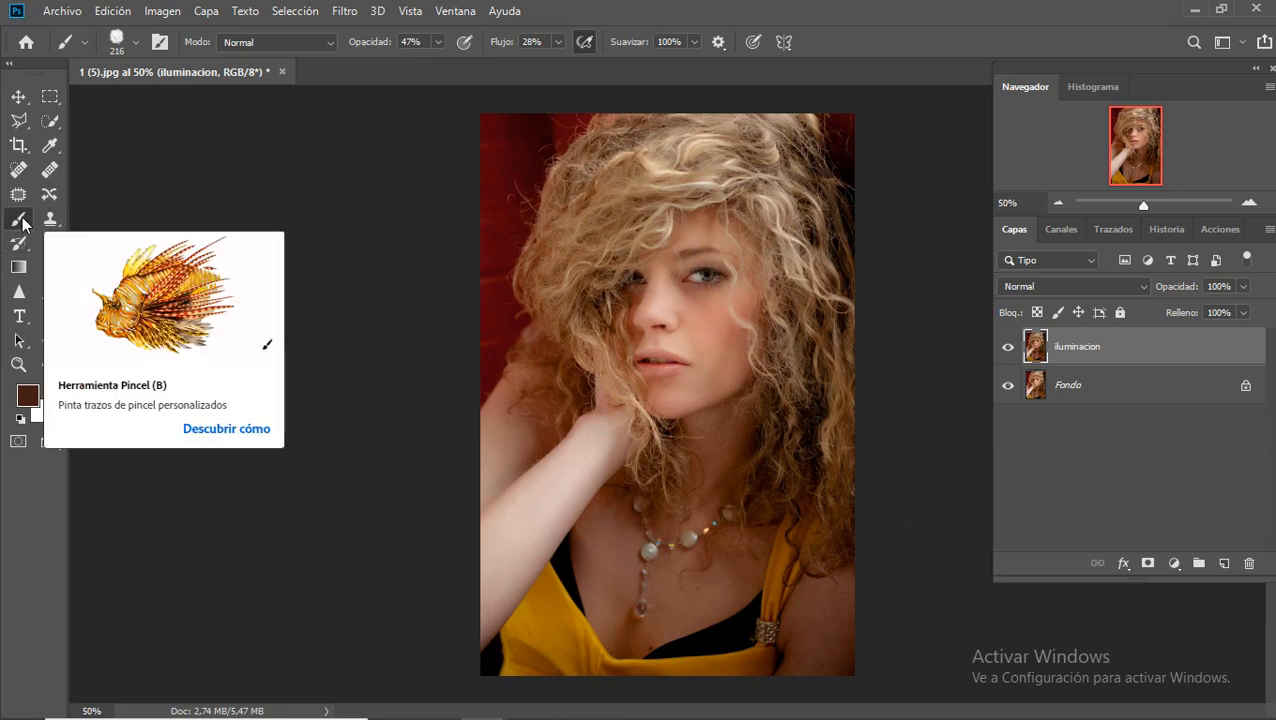
Step: Switch the tool palette to a single column and restore its two-column layout
{"action": "left_click", "coordinate": [9, 64]}
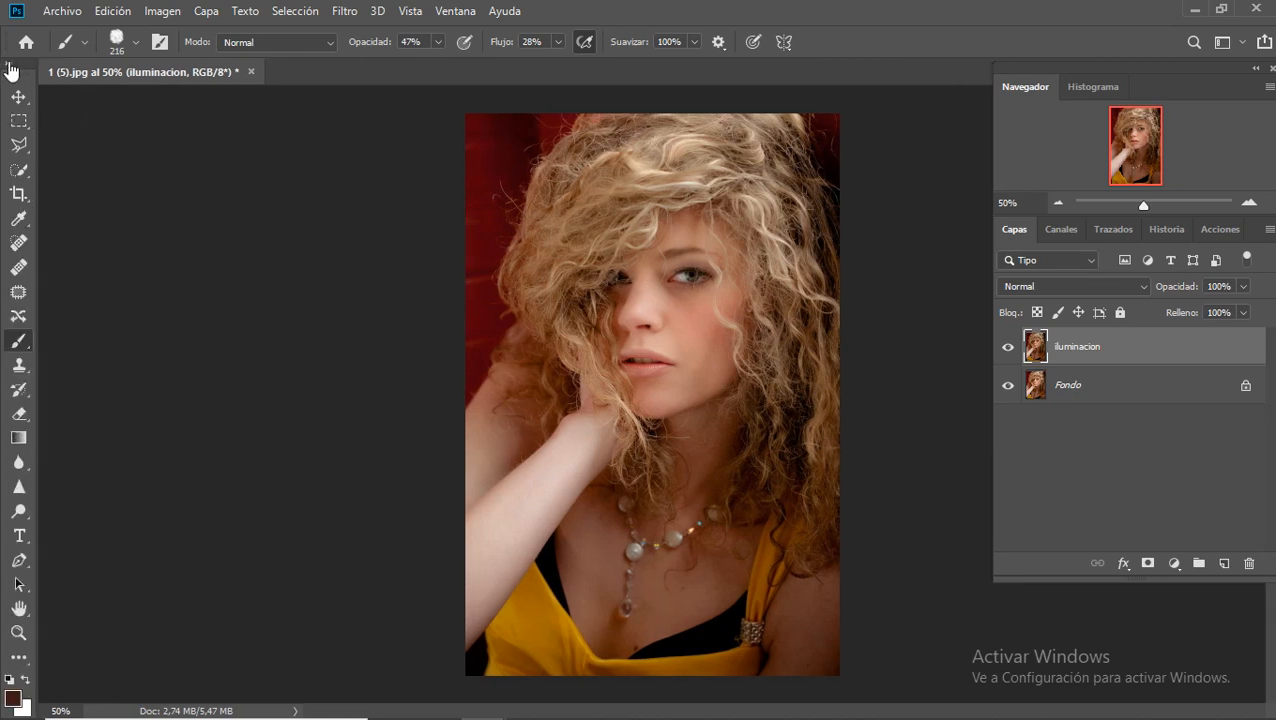
{"action": "left_click", "coordinate": [10, 66]}
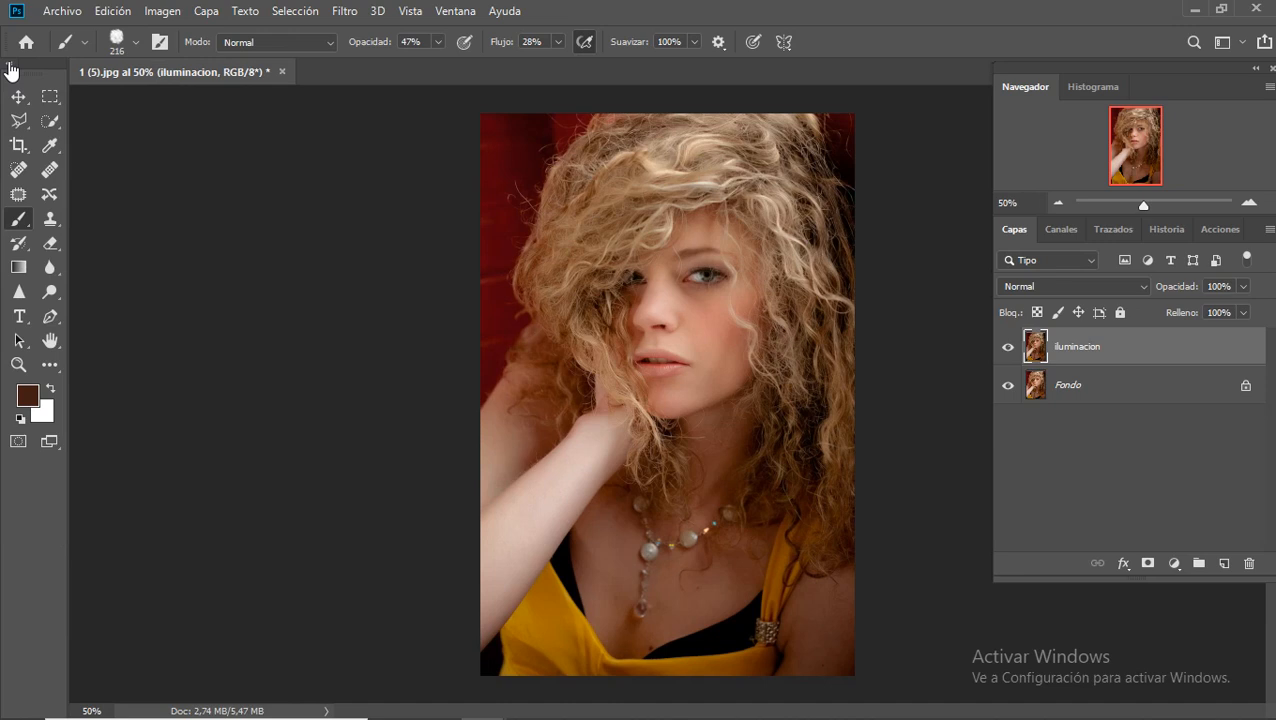
{"action": "left_click", "coordinate": [10, 67]}
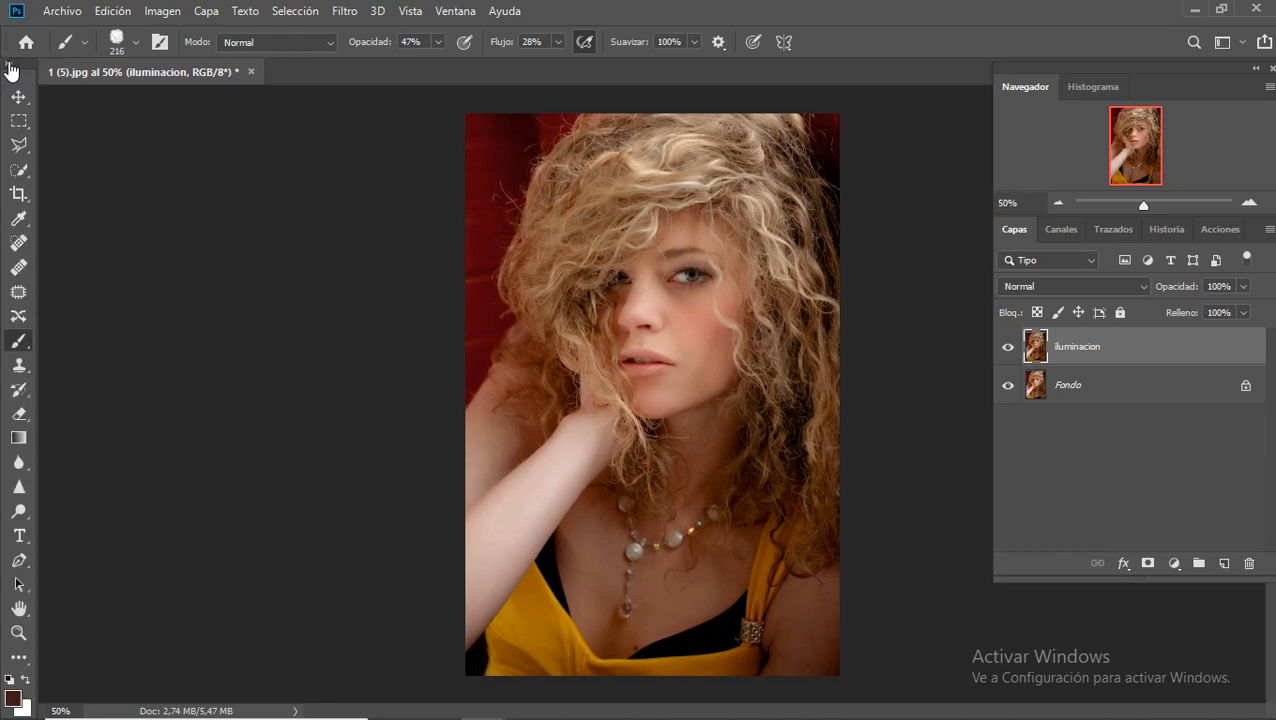
{"action": "left_click", "coordinate": [10, 67]}
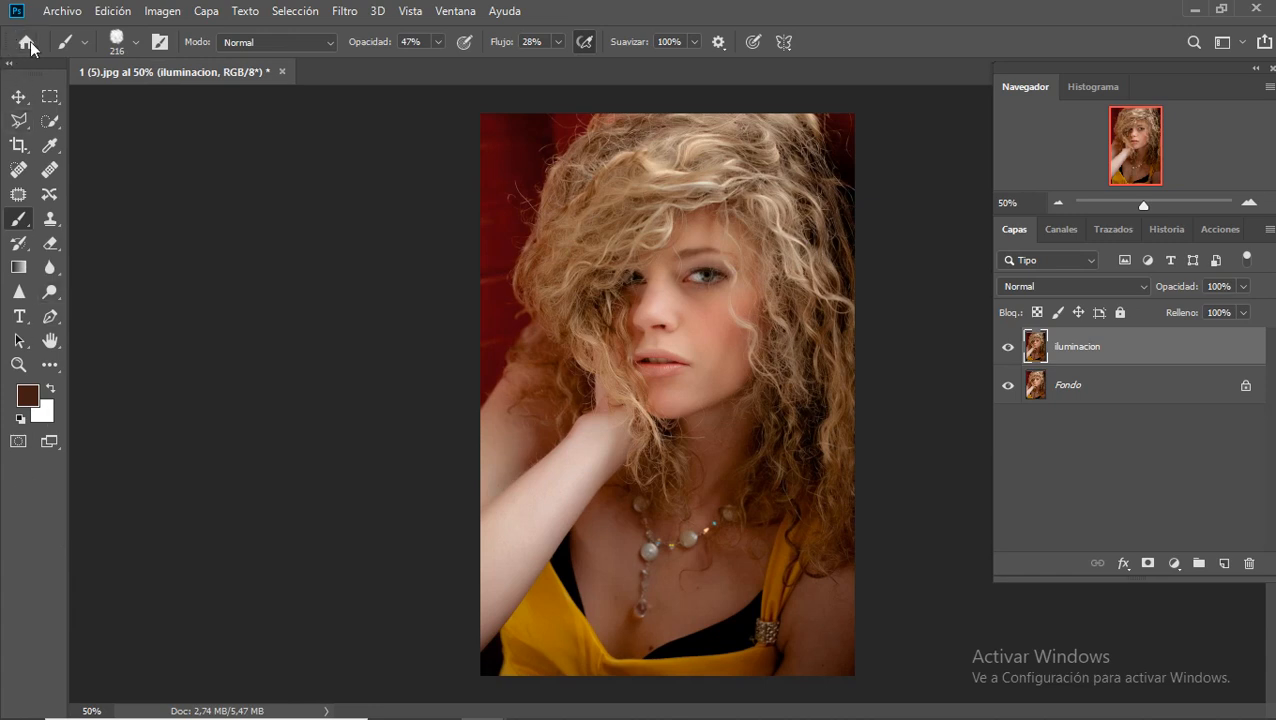
Step: Examine the tool variants grouped with the Lasso, Move, Brush, History Brush and Eraser tools
{"action": "left_click", "coordinate": [22, 121]}
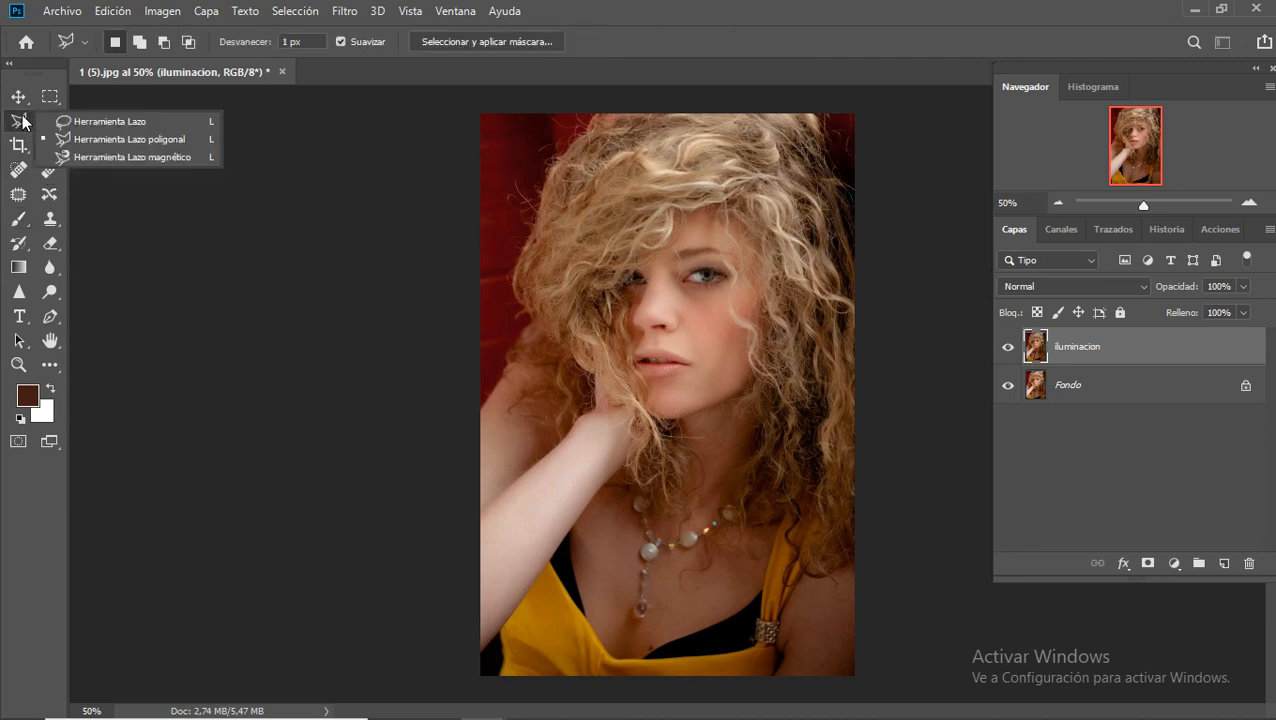
{"action": "left_click", "coordinate": [29, 103]}
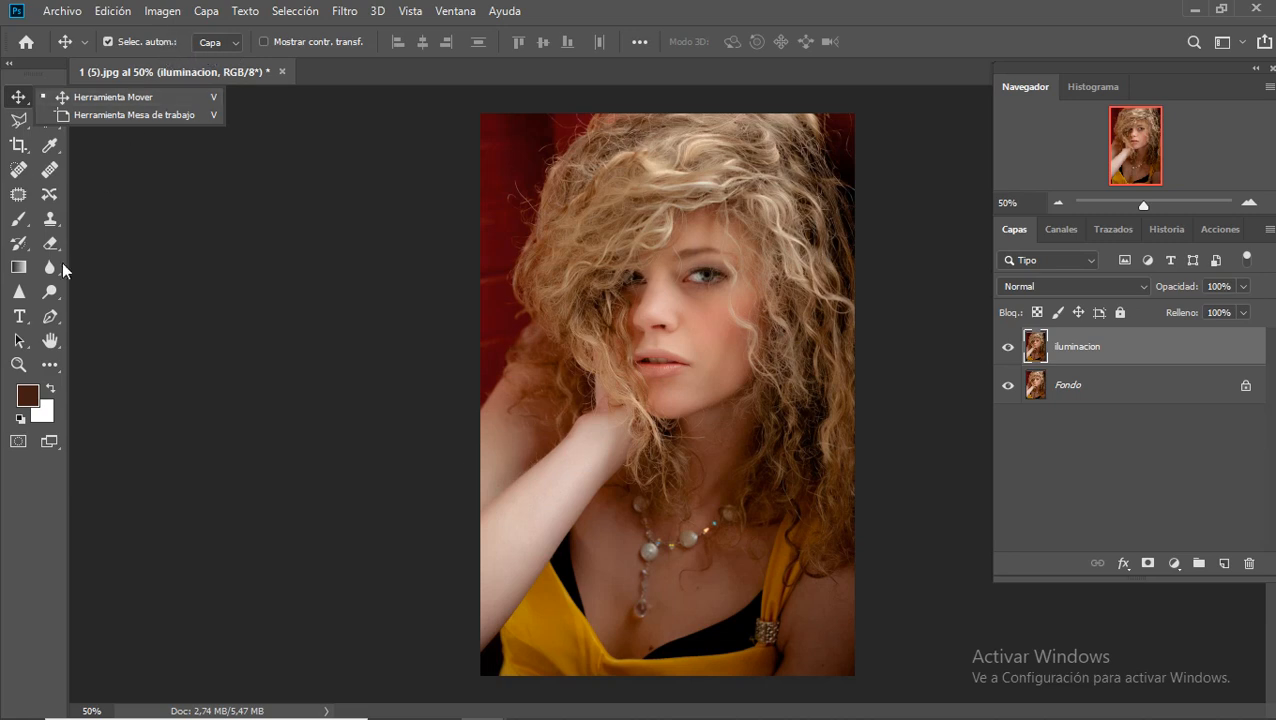
{"action": "left_click", "coordinate": [22, 223]}
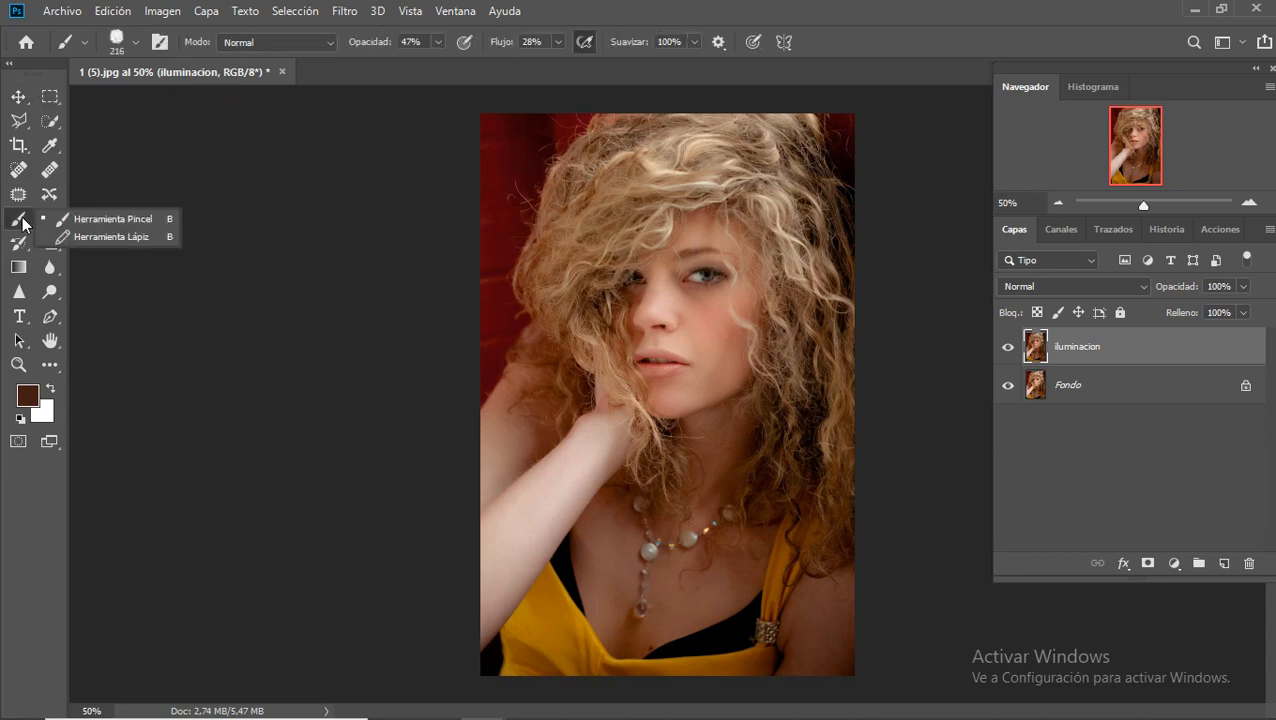
{"action": "left_click", "coordinate": [24, 244]}
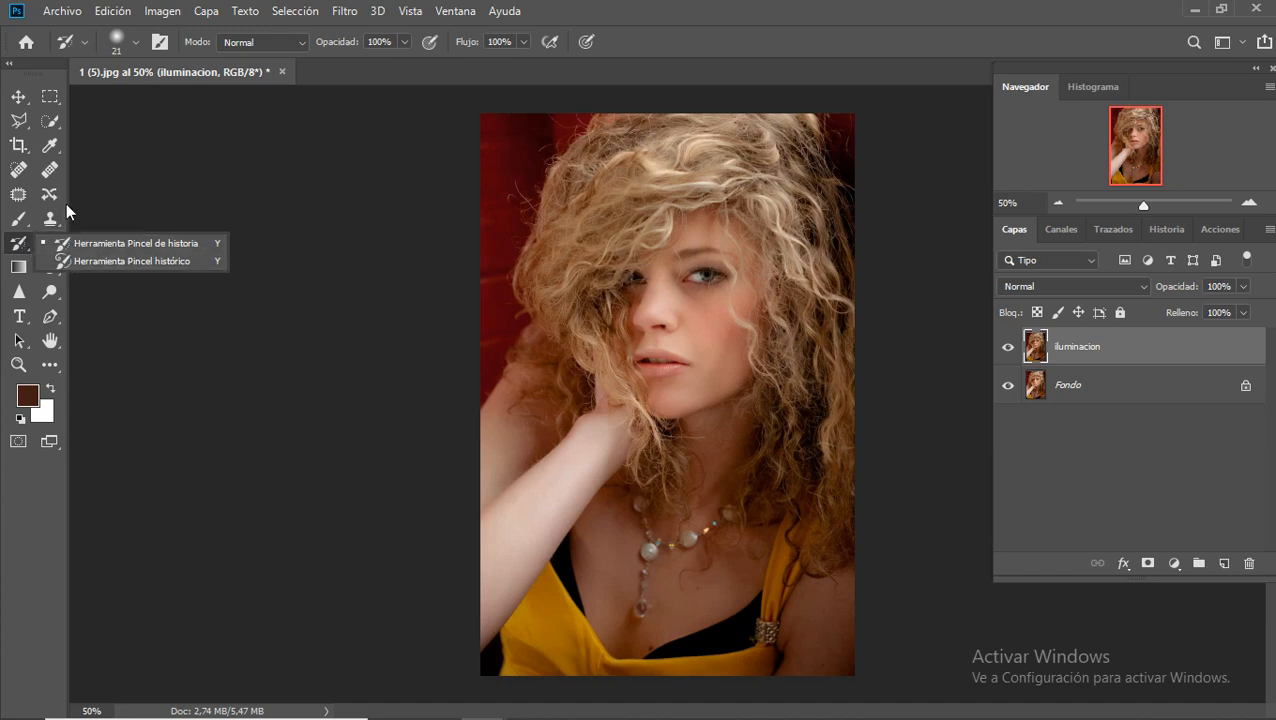
{"action": "left_click", "coordinate": [339, 68]}
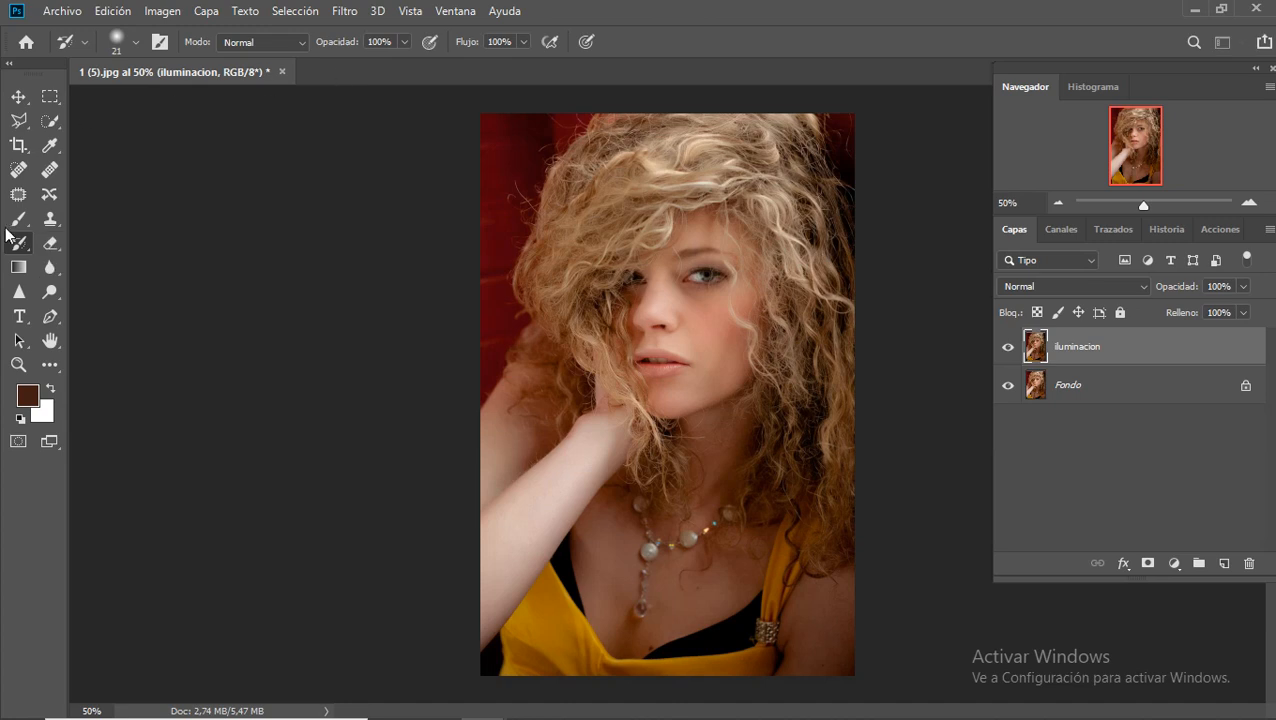
{"action": "left_click", "coordinate": [31, 228]}
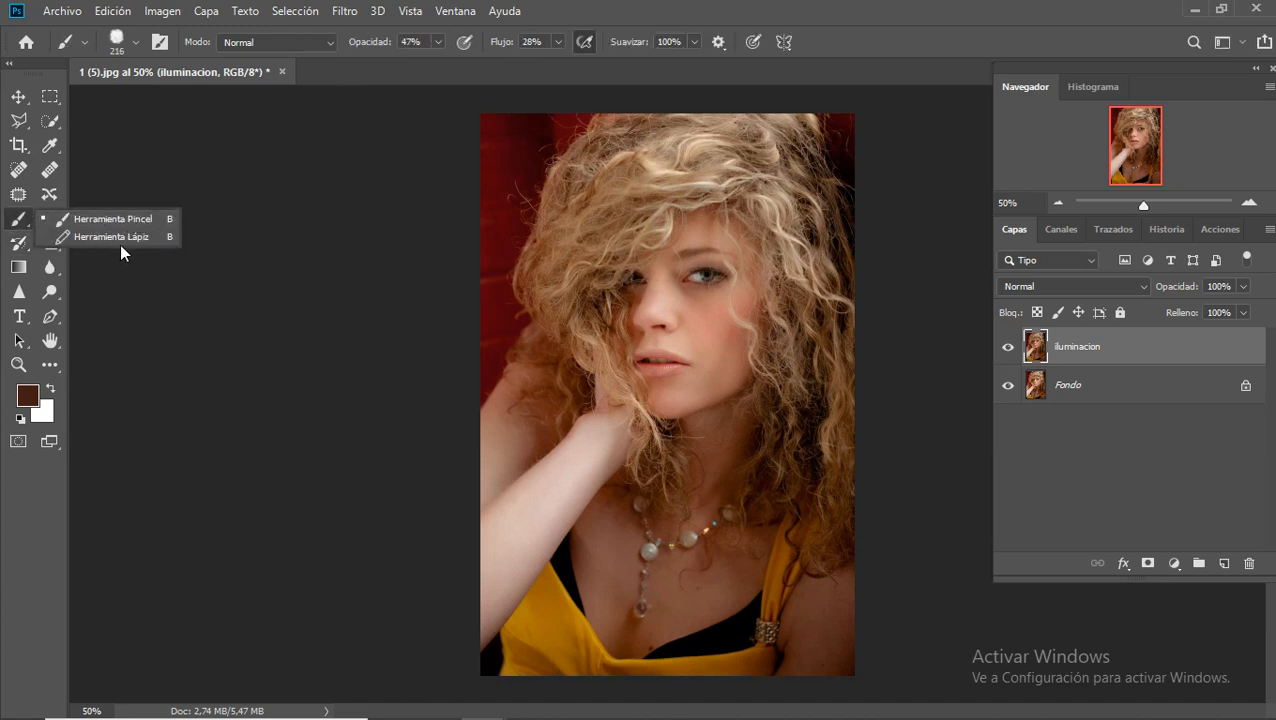
{"action": "left_click", "coordinate": [25, 222]}
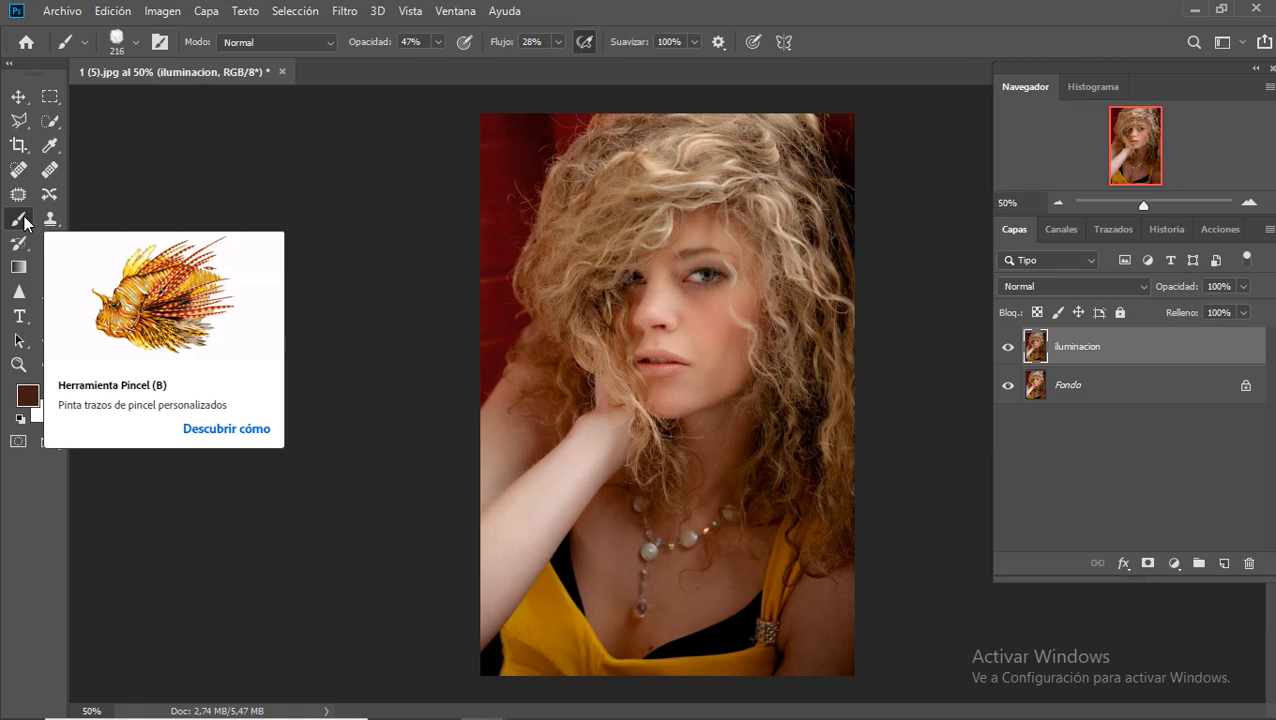
{"action": "right_click", "coordinate": [25, 222]}
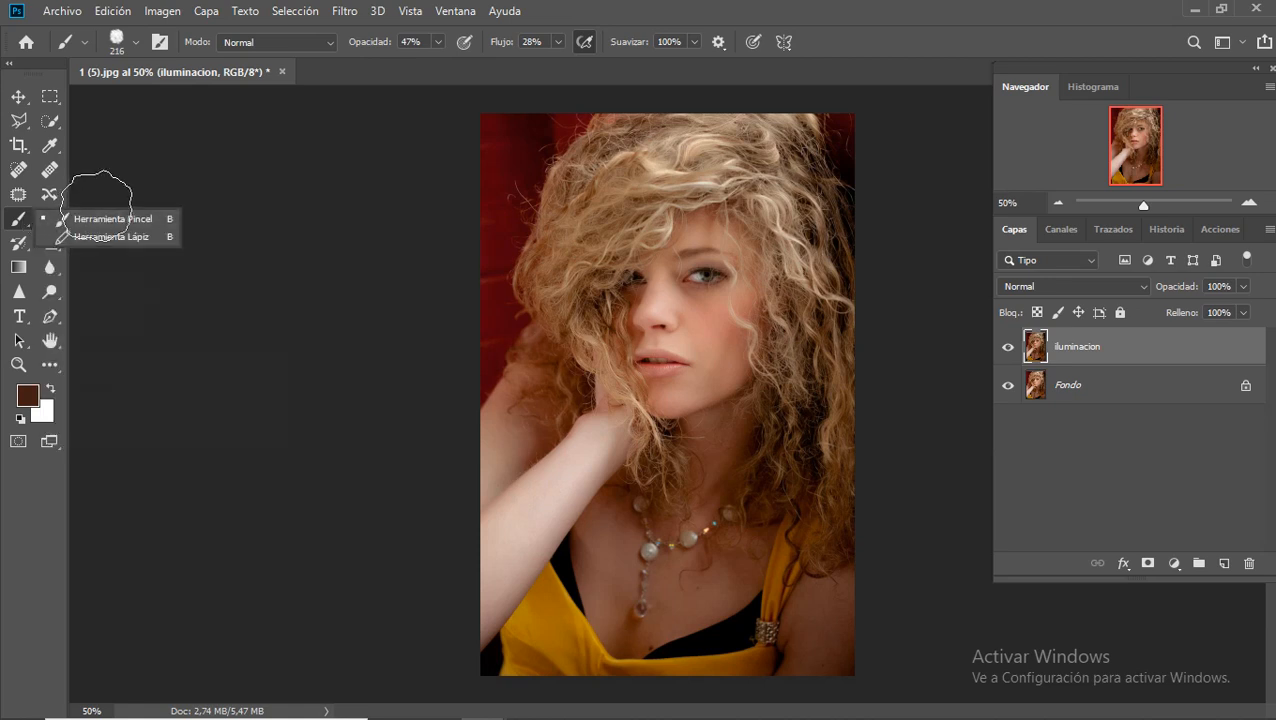
{"action": "left_click", "coordinate": [100, 205]}
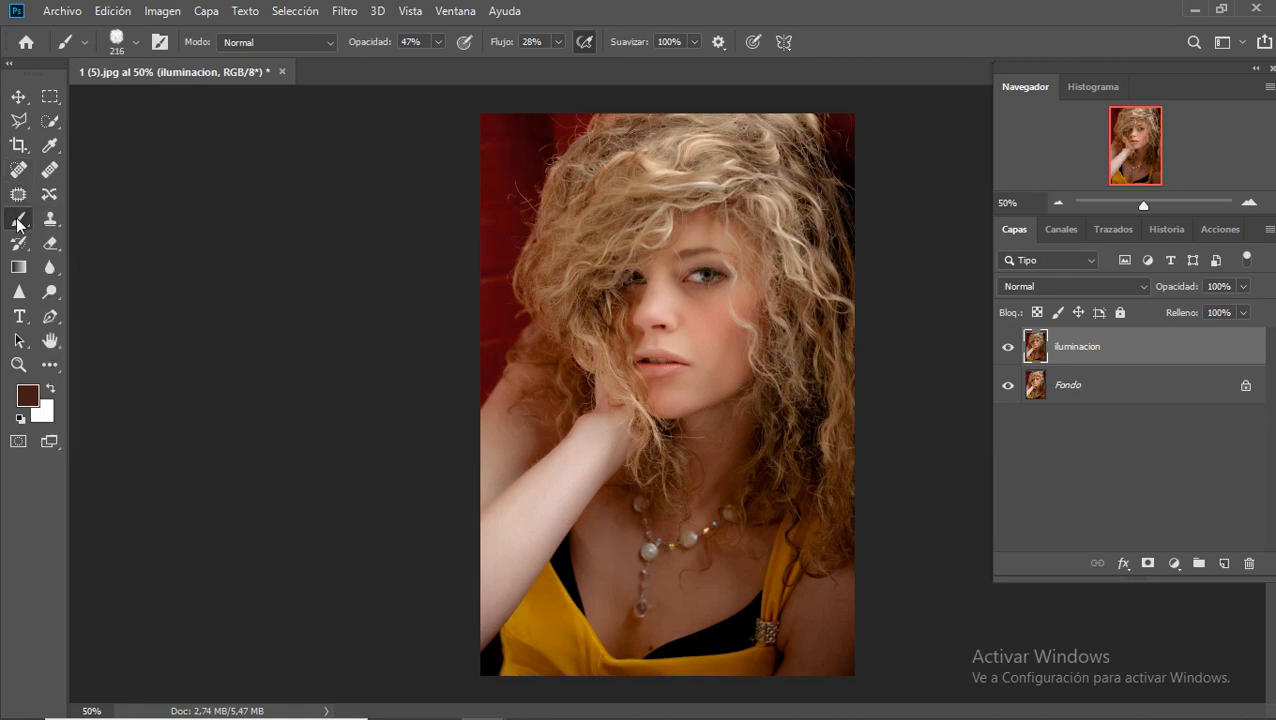
{"action": "left_click", "coordinate": [54, 242]}
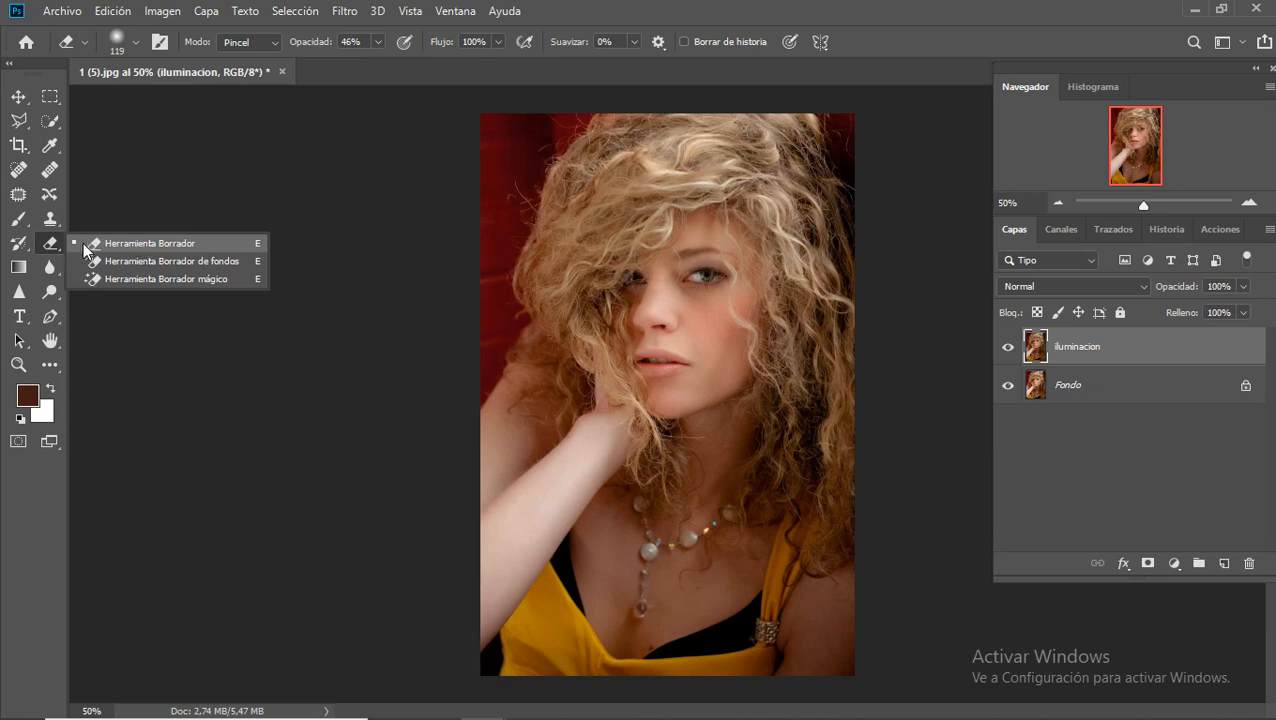
{"action": "left_click", "coordinate": [687, 6]}
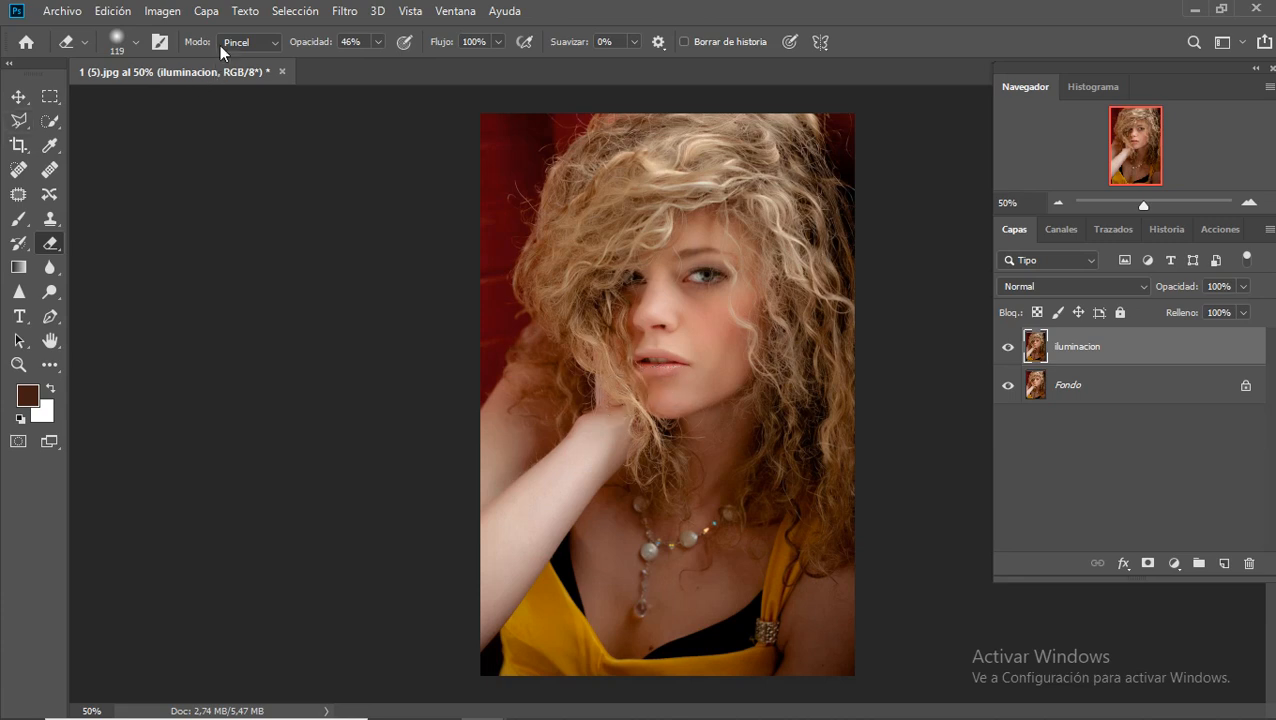
Step: Add a new empty layer above iluminacion and name it "jugar"
{"action": "left_click", "coordinate": [206, 11]}
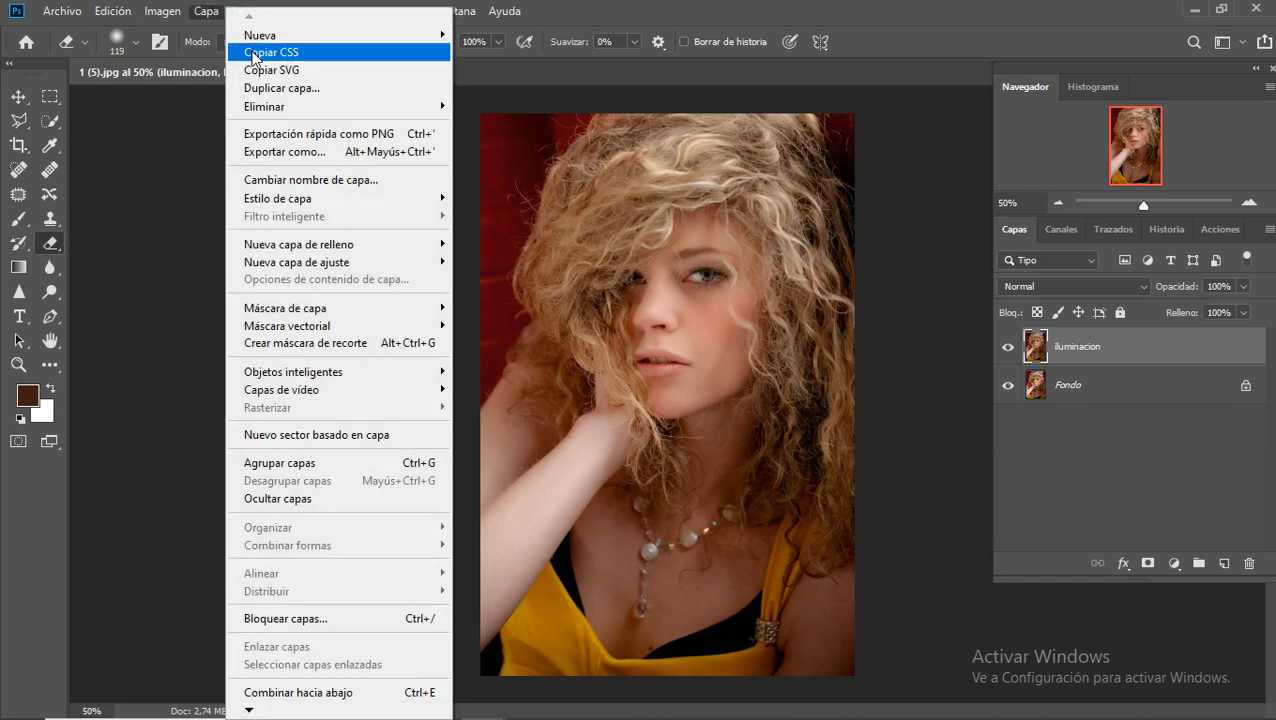
{"action": "mouse_move", "coordinate": [261, 38]}
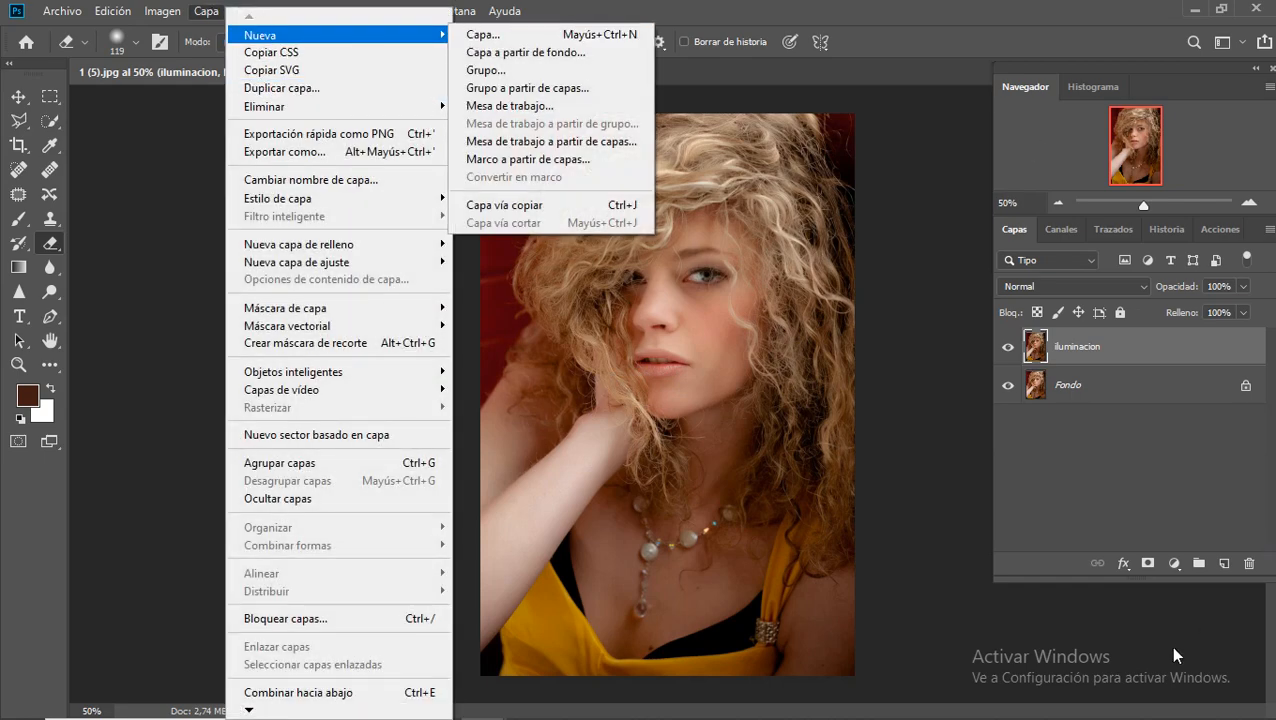
{"action": "left_click", "coordinate": [1226, 564]}
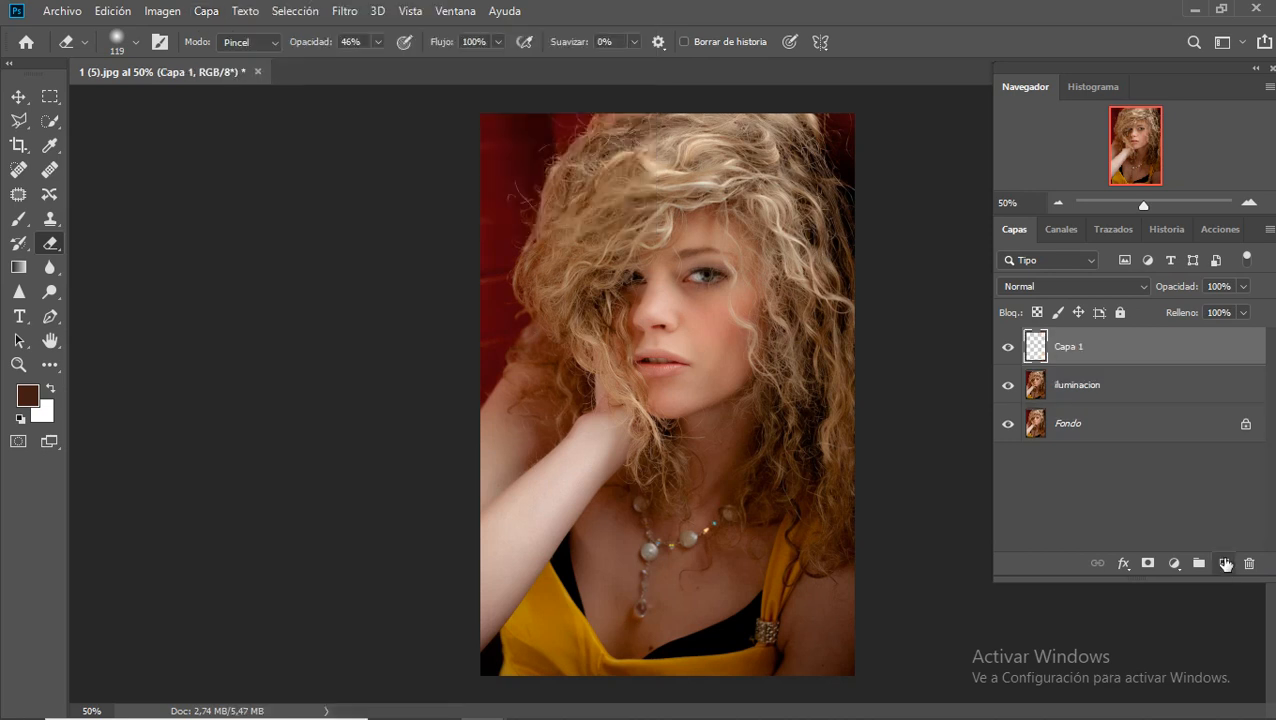
{"action": "double_click", "coordinate": [1070, 346]}
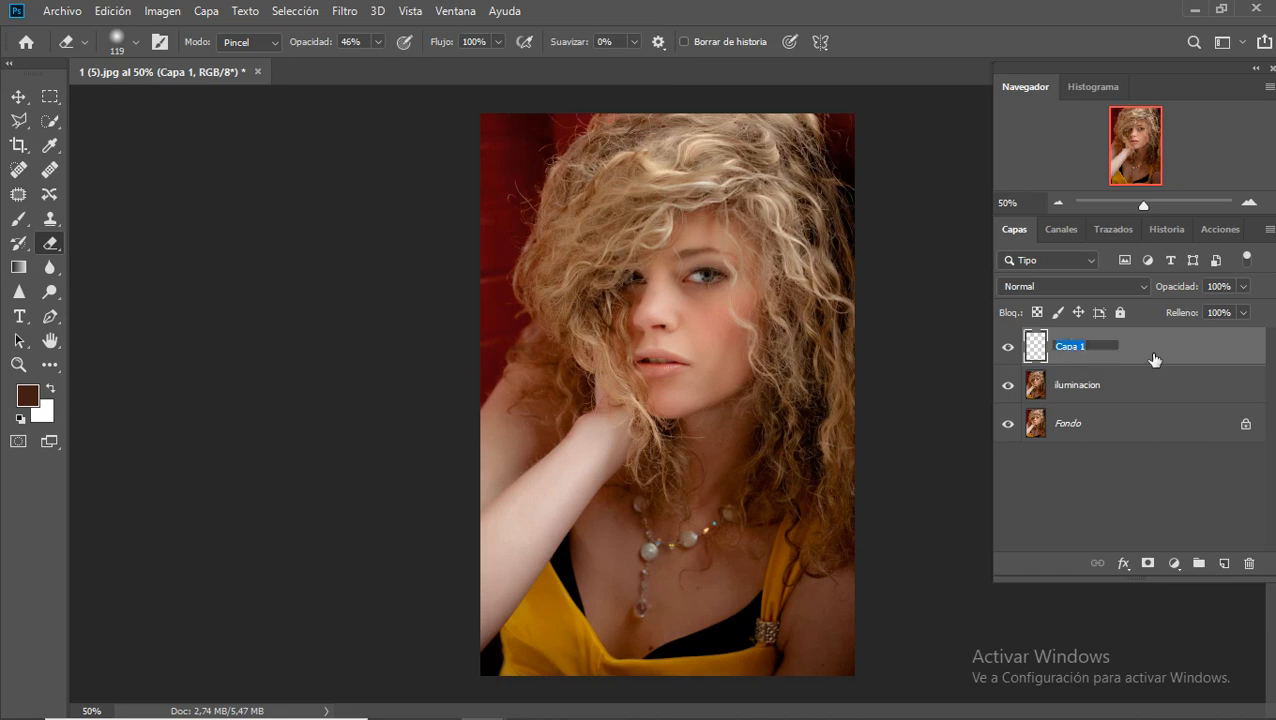
{"action": "type", "text": "lugar"}
{"action": "key", "text": "Return"}
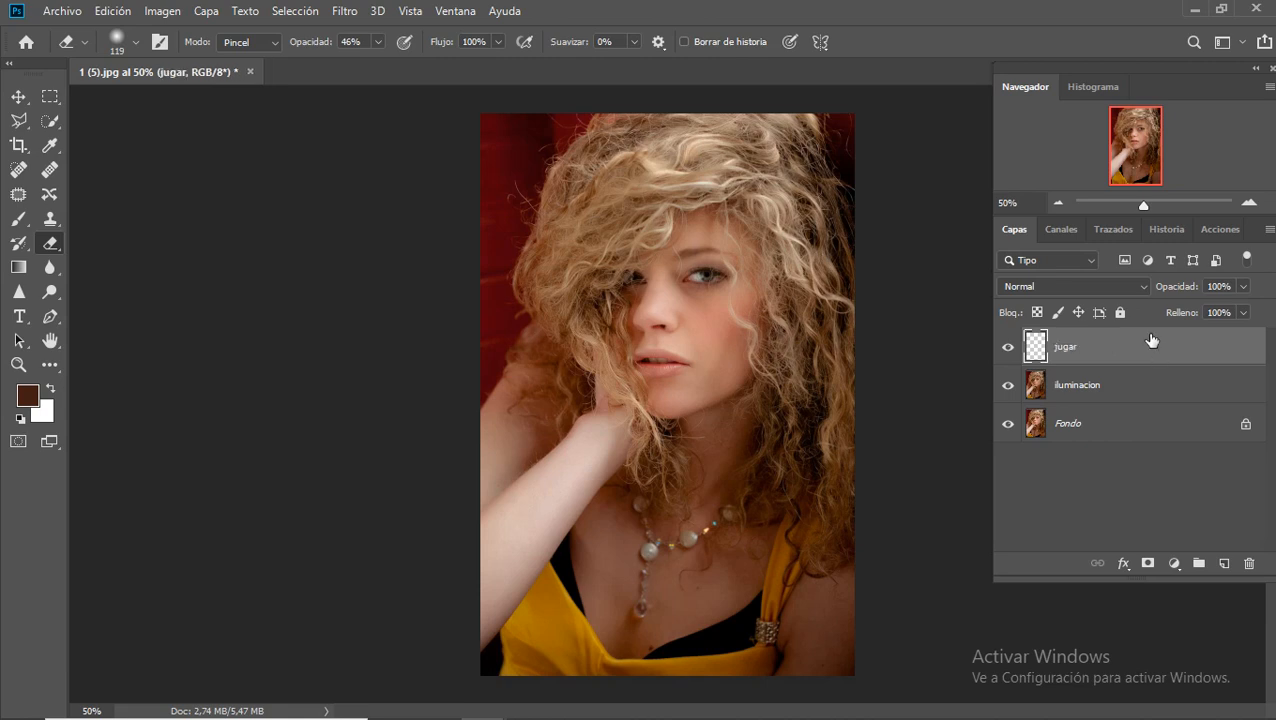
Step: Activate the Brush tool and reset the colours to the default black foreground and white background
{"action": "left_click", "coordinate": [20, 220]}
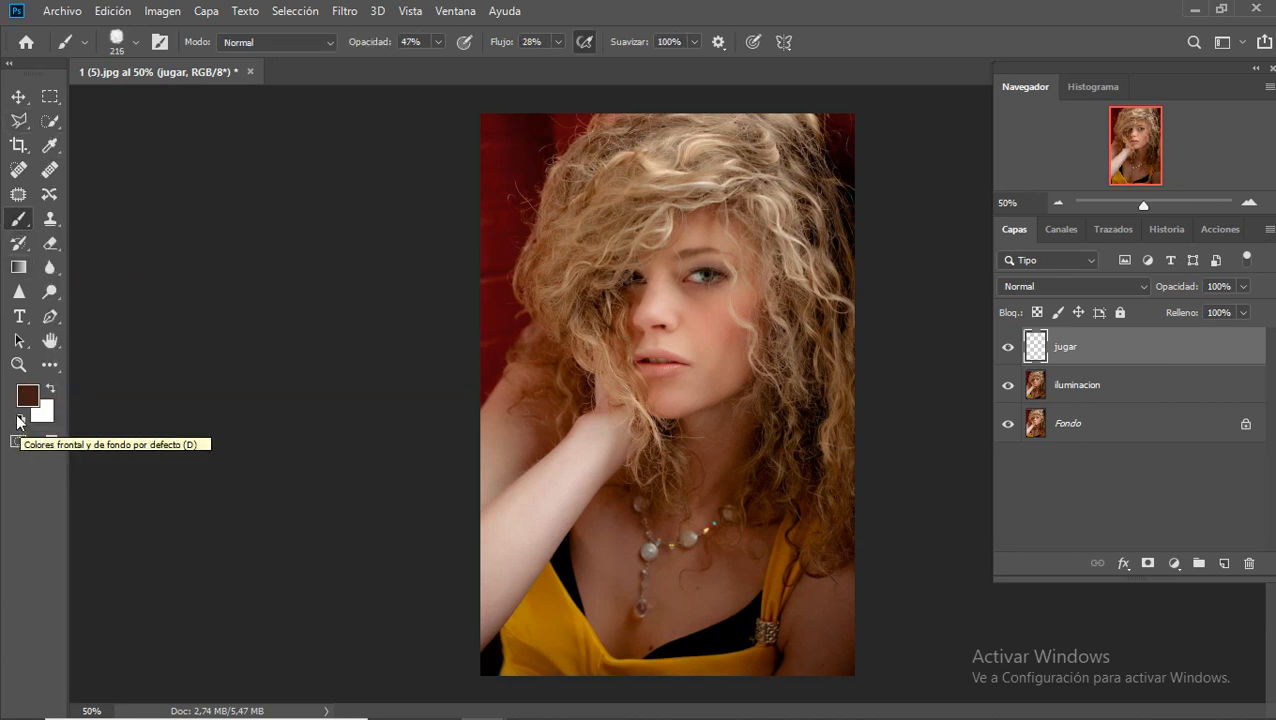
{"action": "left_click", "coordinate": [20, 421]}
{"action": "left_click", "coordinate": [50, 389]}
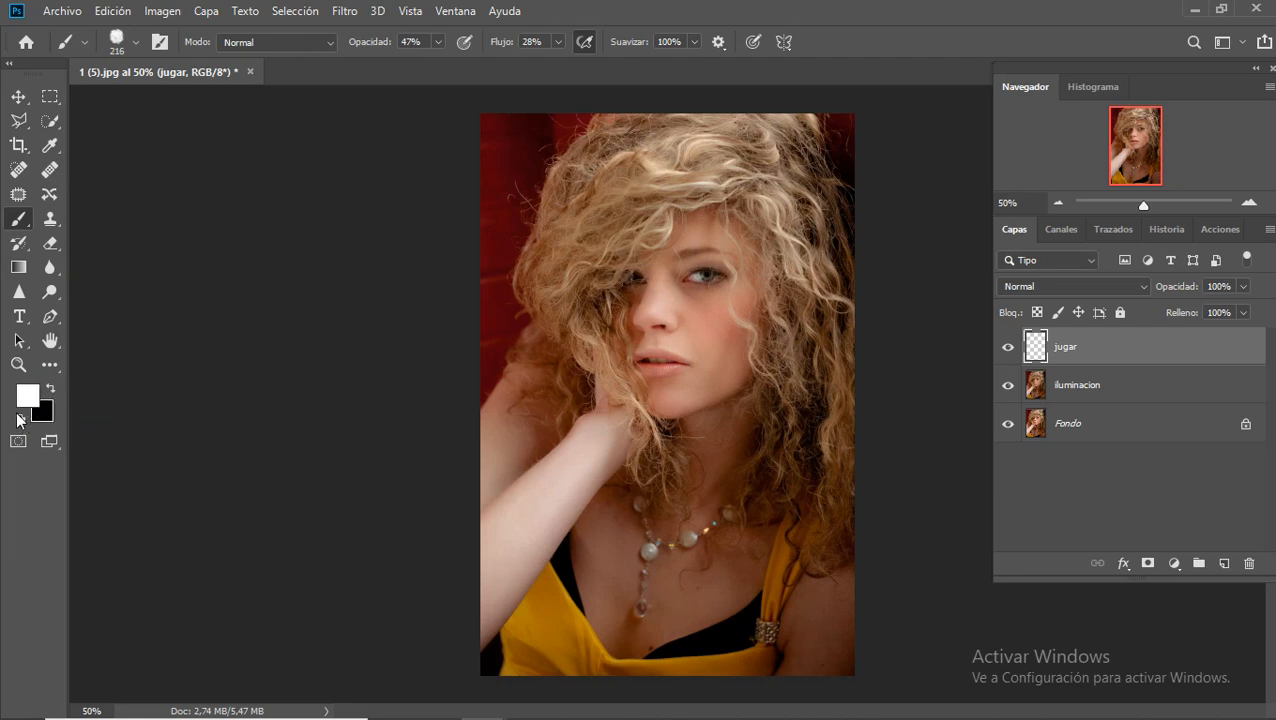
{"action": "left_click", "coordinate": [20, 421]}
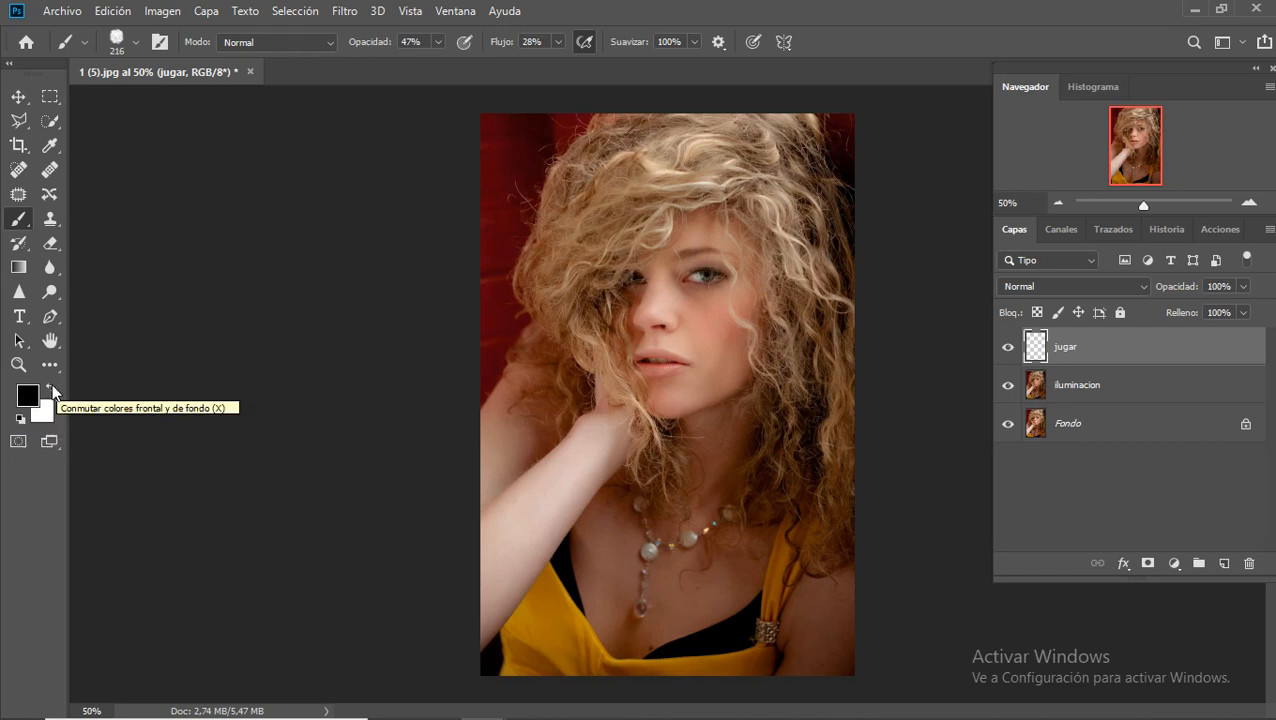
Step: Make white the foreground colour and choose the Circular difuso brush from the Pinceles generales set
{"action": "left_click", "coordinate": [50, 389]}
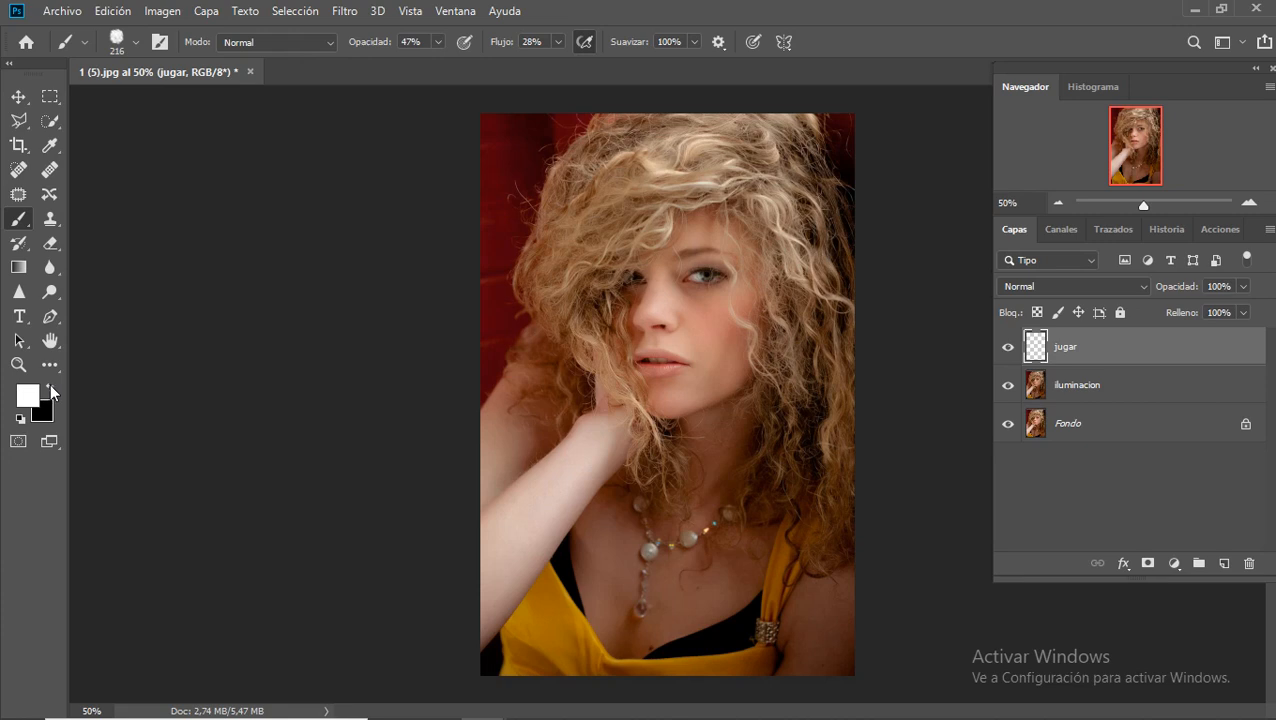
{"action": "left_click", "coordinate": [138, 41]}
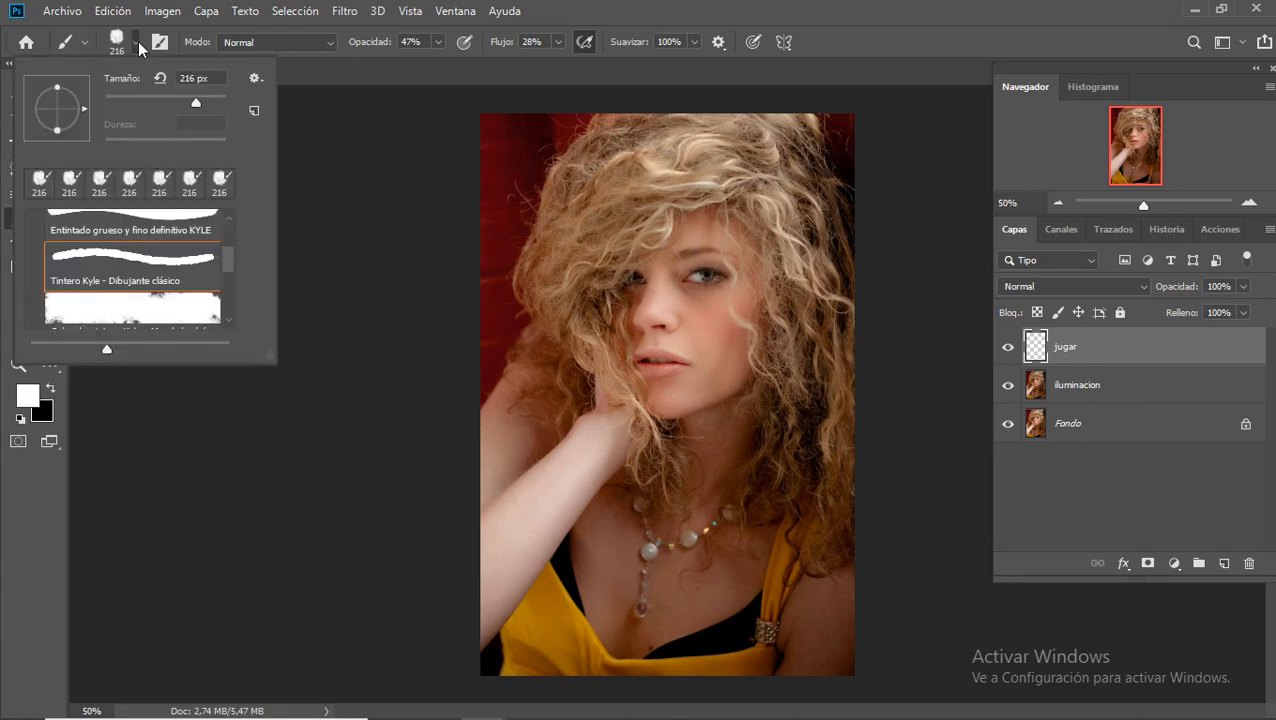
{"action": "left_click_drag", "start_coordinate": [230, 265], "coordinate": [236, 214]}
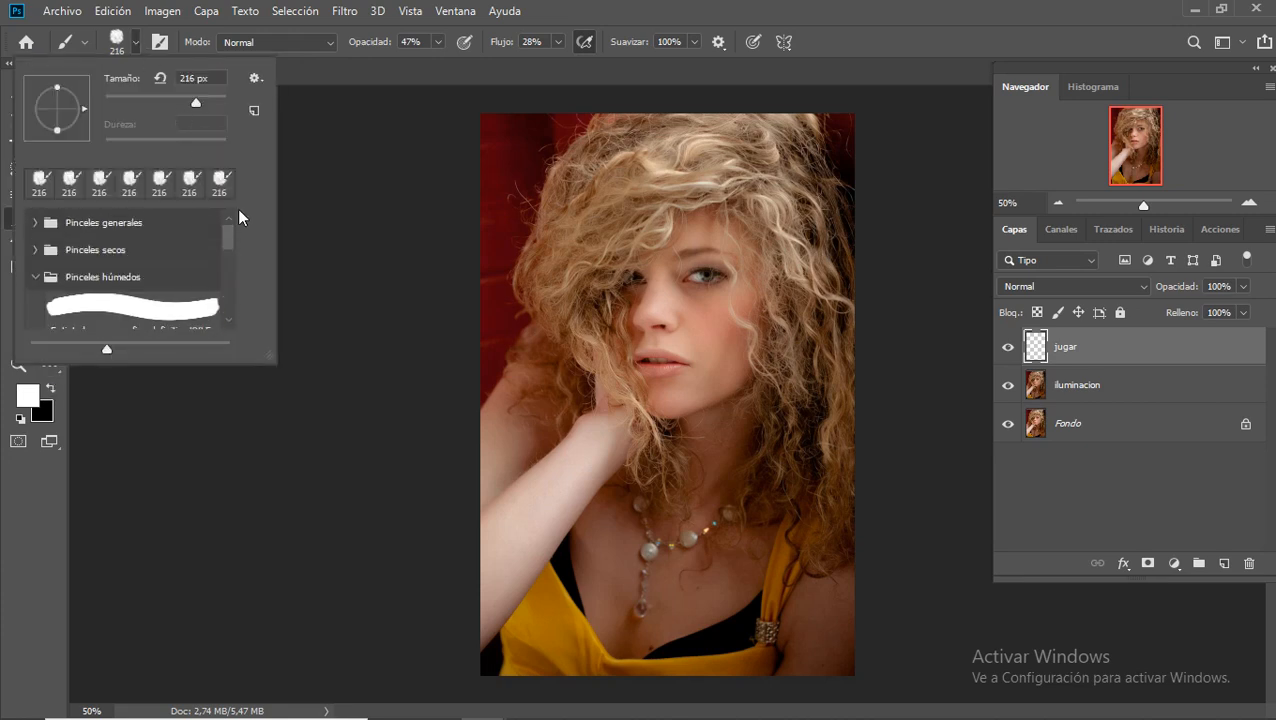
{"action": "left_click", "coordinate": [36, 224]}
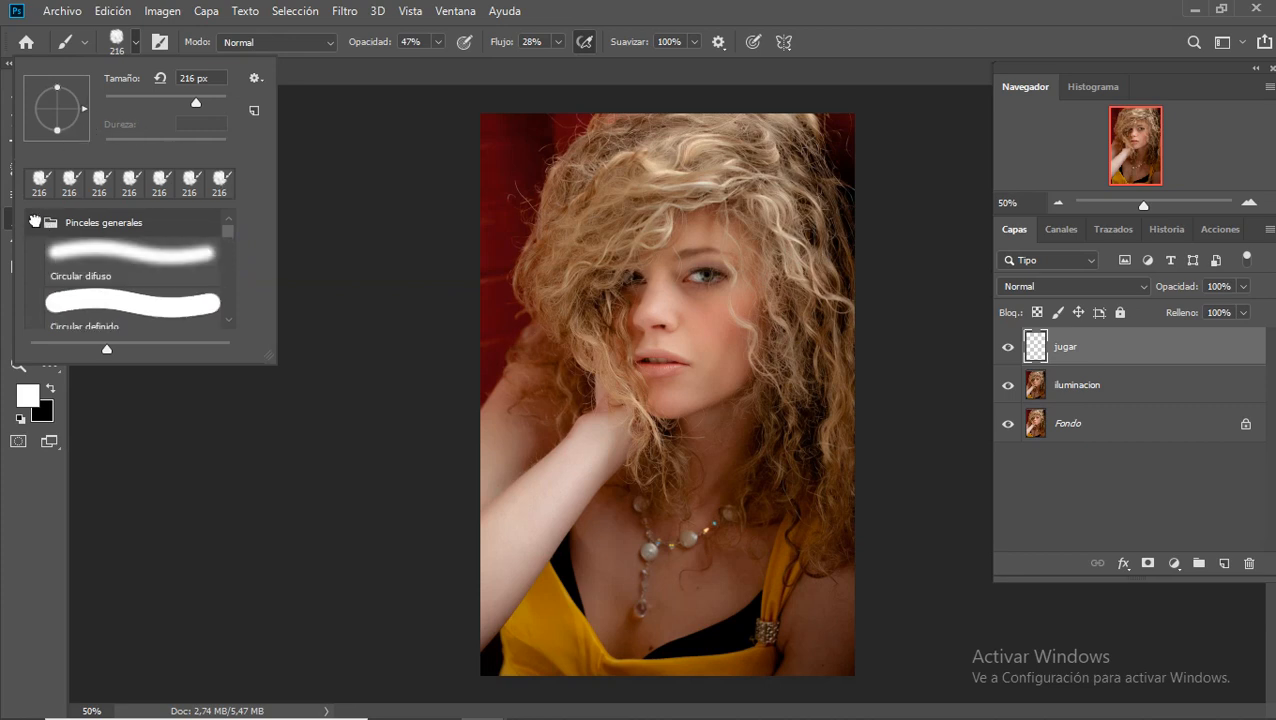
{"action": "left_click", "coordinate": [110, 258]}
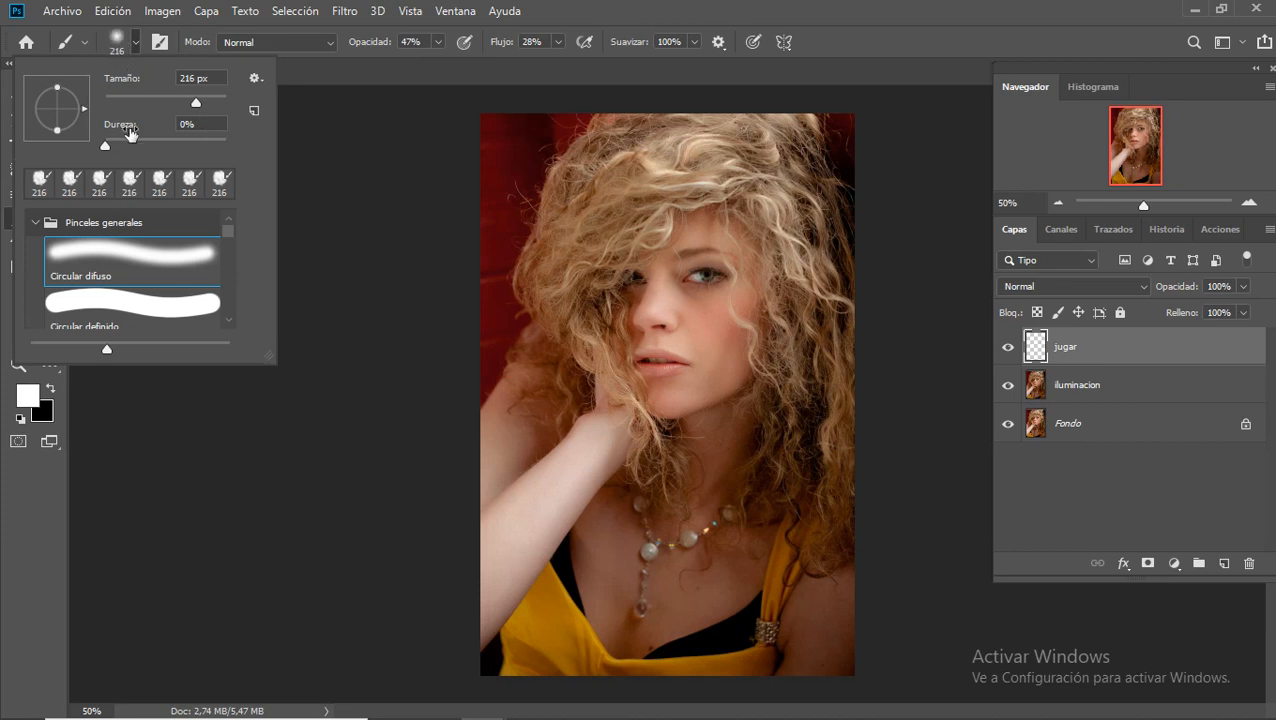
Step: Set the brush's hardness, opacity and flow all to 100%
{"action": "mouse_move", "coordinate": [112, 148]}
{"action": "left_mouse_down"}
{"action": "mouse_move", "coordinate": [228, 147]}
{"action": "mouse_move", "coordinate": [66, 145]}
{"action": "left_mouse_up"}
{"action": "left_click_drag", "start_coordinate": [104, 144], "coordinate": [238, 160]}
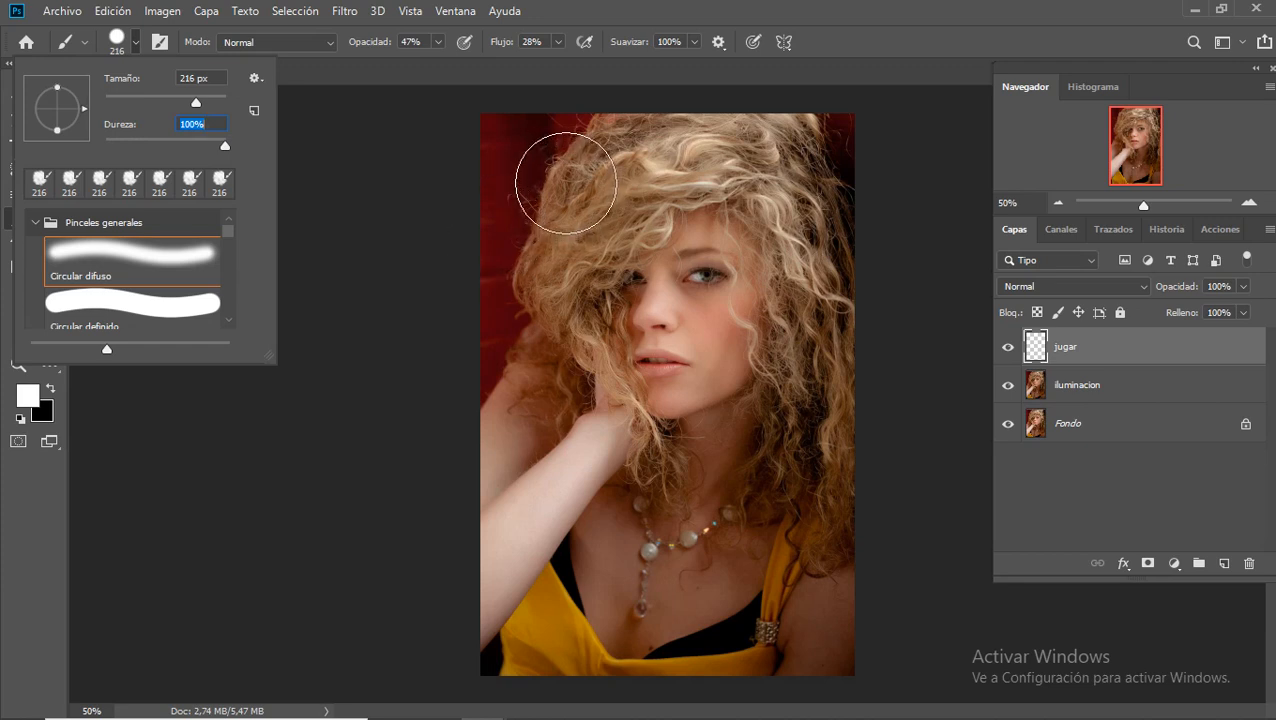
{"action": "left_click", "coordinate": [437, 45]}
{"action": "mouse_move", "coordinate": [421, 65]}
{"action": "left_mouse_down"}
{"action": "mouse_move", "coordinate": [584, 59]}
{"action": "mouse_move", "coordinate": [556, 37]}
{"action": "mouse_move", "coordinate": [628, 61]}
{"action": "left_mouse_up"}
{"action": "left_click", "coordinate": [559, 43]}
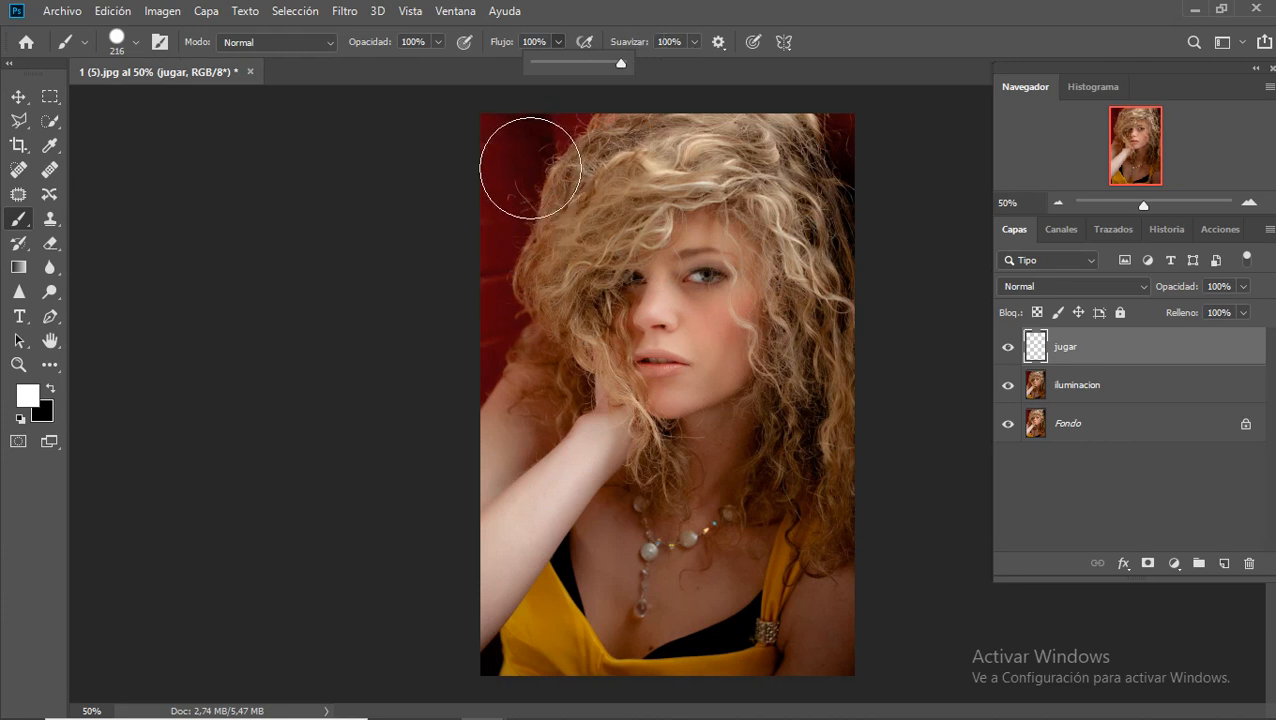
Step: Set the brush size to 106 px and paint a solid white vertical stroke down the photo's left edge on the jugar layer
{"action": "left_click", "coordinate": [136, 42]}
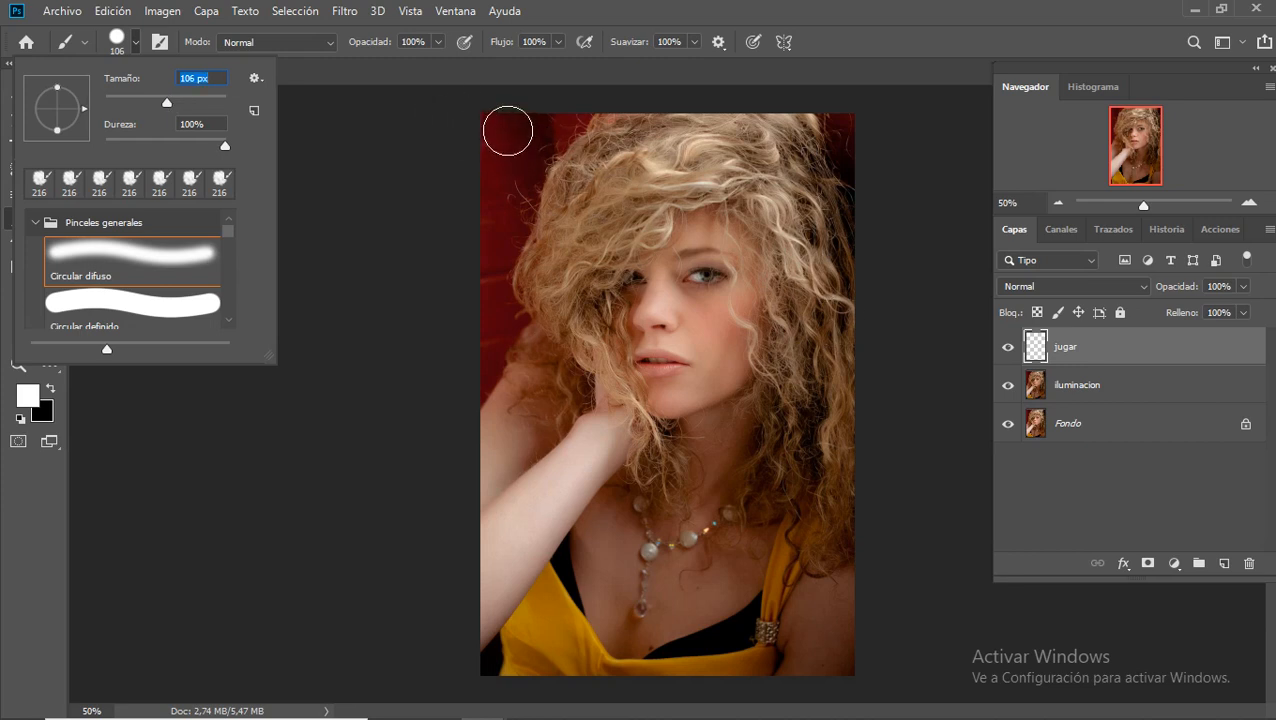
{"action": "mouse_move", "coordinate": [508, 131]}
{"action": "left_mouse_down"}
{"action": "mouse_move", "coordinate": [501, 374]}
{"action": "mouse_move", "coordinate": [517, 537]}
{"action": "left_mouse_up"}
{"action": "left_click_drag", "start_coordinate": [519, 594], "coordinate": [515, 705]}
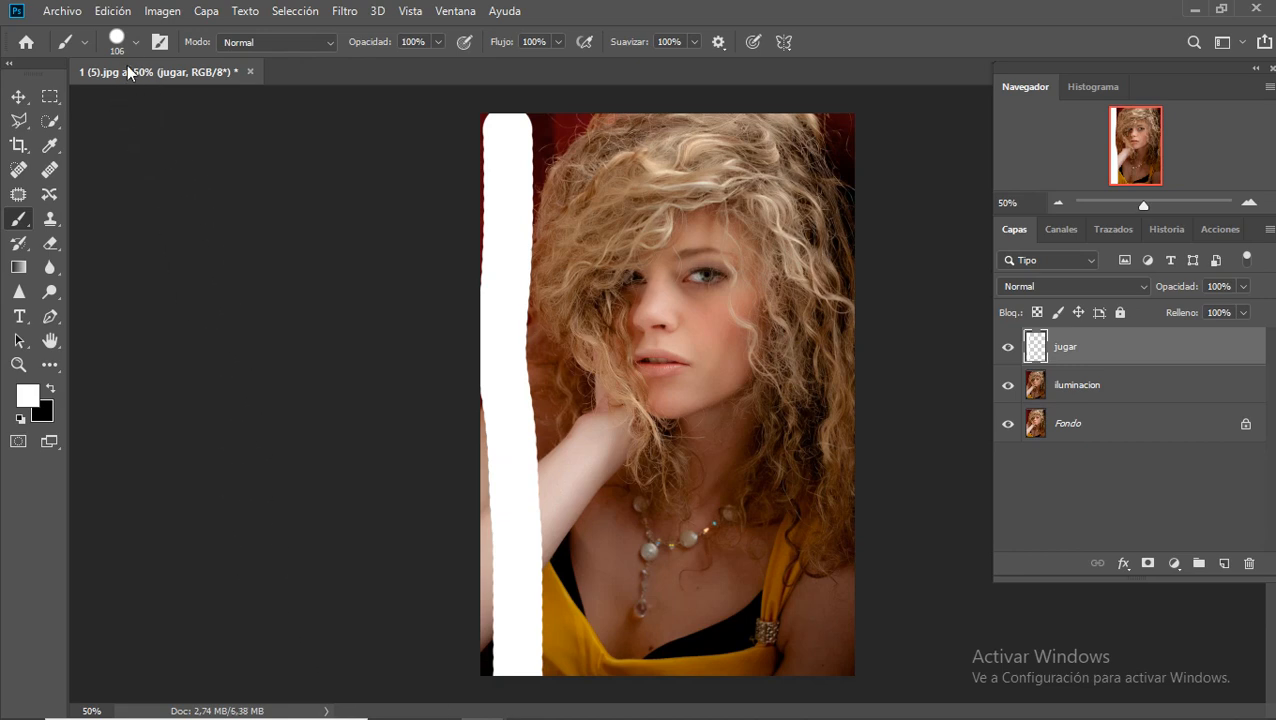
Step: Review the brush settings and painting modes, and compare the photo with the jugar layer hidden and shown
{"action": "left_click", "coordinate": [137, 41]}
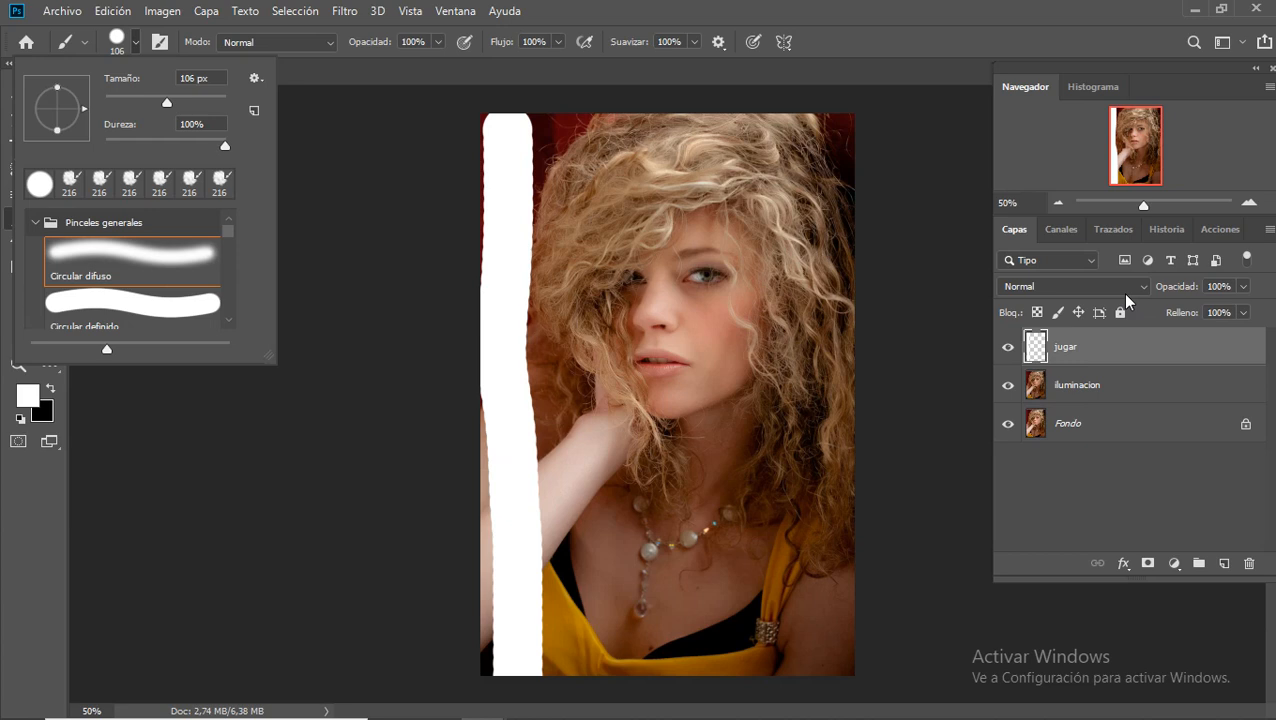
{"action": "left_click", "coordinate": [328, 44]}
{"action": "left_click", "coordinate": [330, 44]}
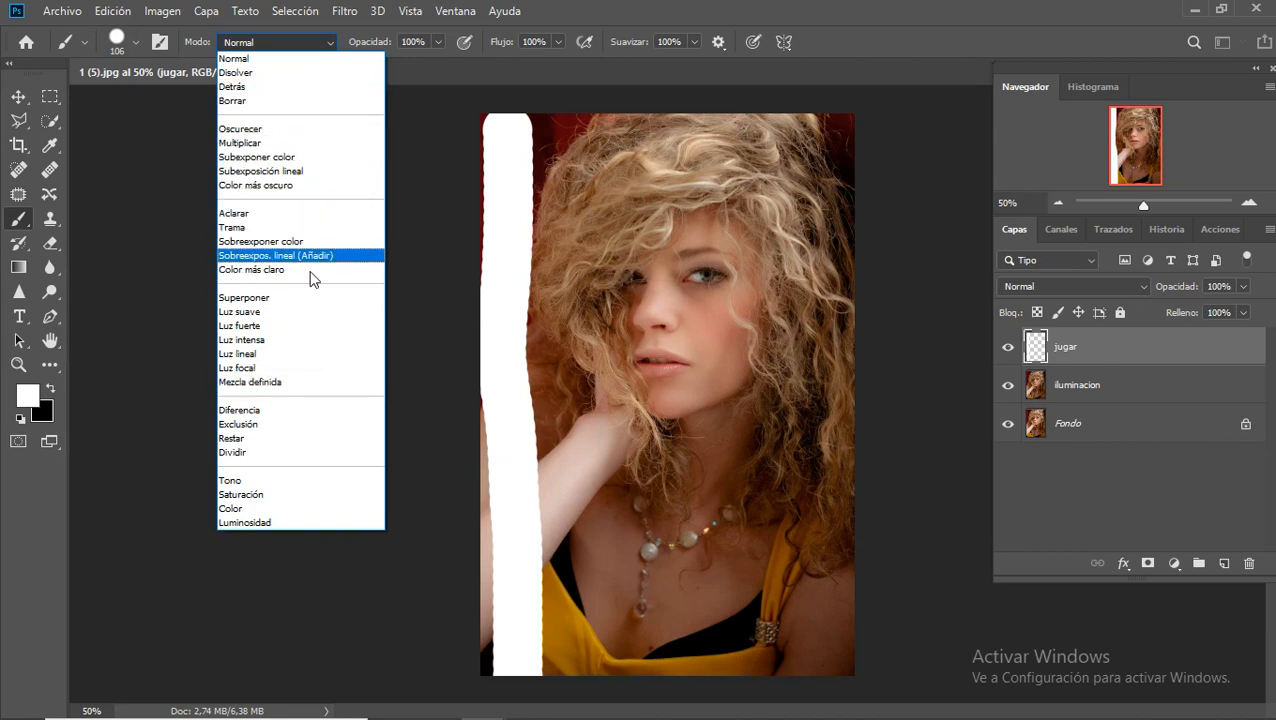
{"action": "left_click", "coordinate": [738, 12]}
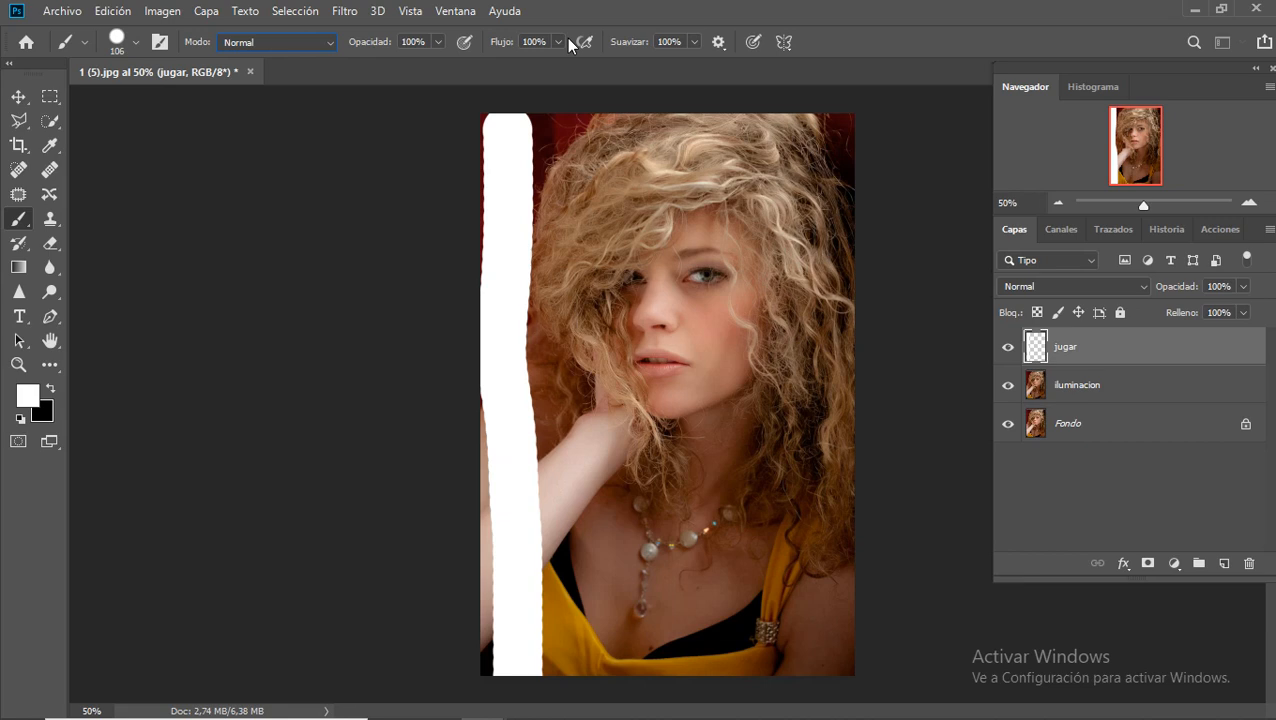
{"action": "left_click", "coordinate": [1009, 347]}
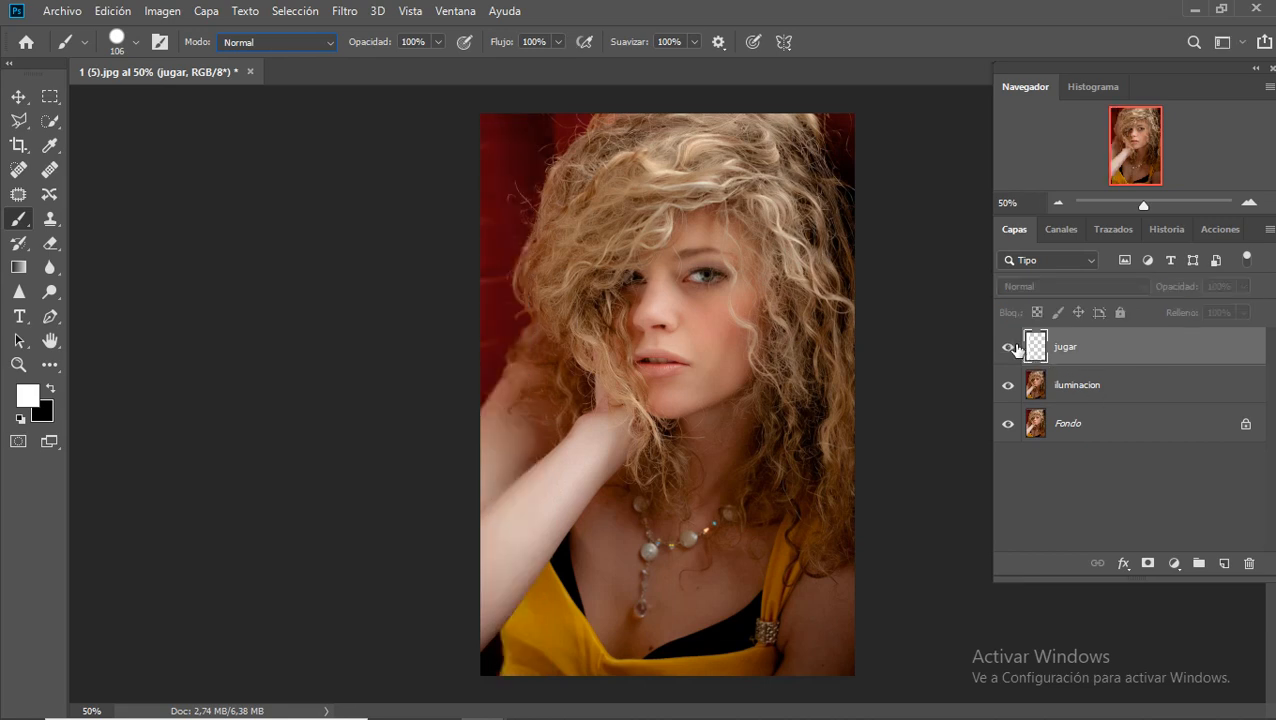
{"action": "left_click", "coordinate": [1009, 347]}
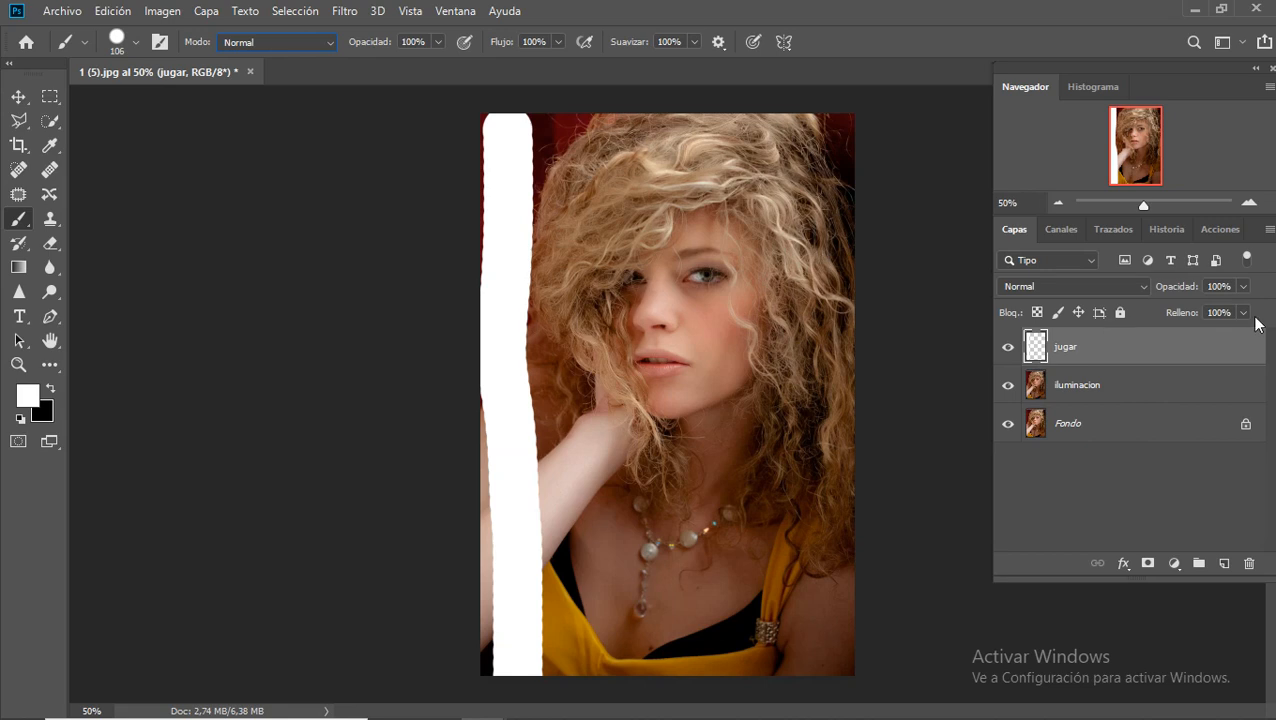
Step: Lower the brush opacity to 43% and paint a second full-height stroke just right of the solid white one
{"action": "left_click", "coordinate": [134, 43]}
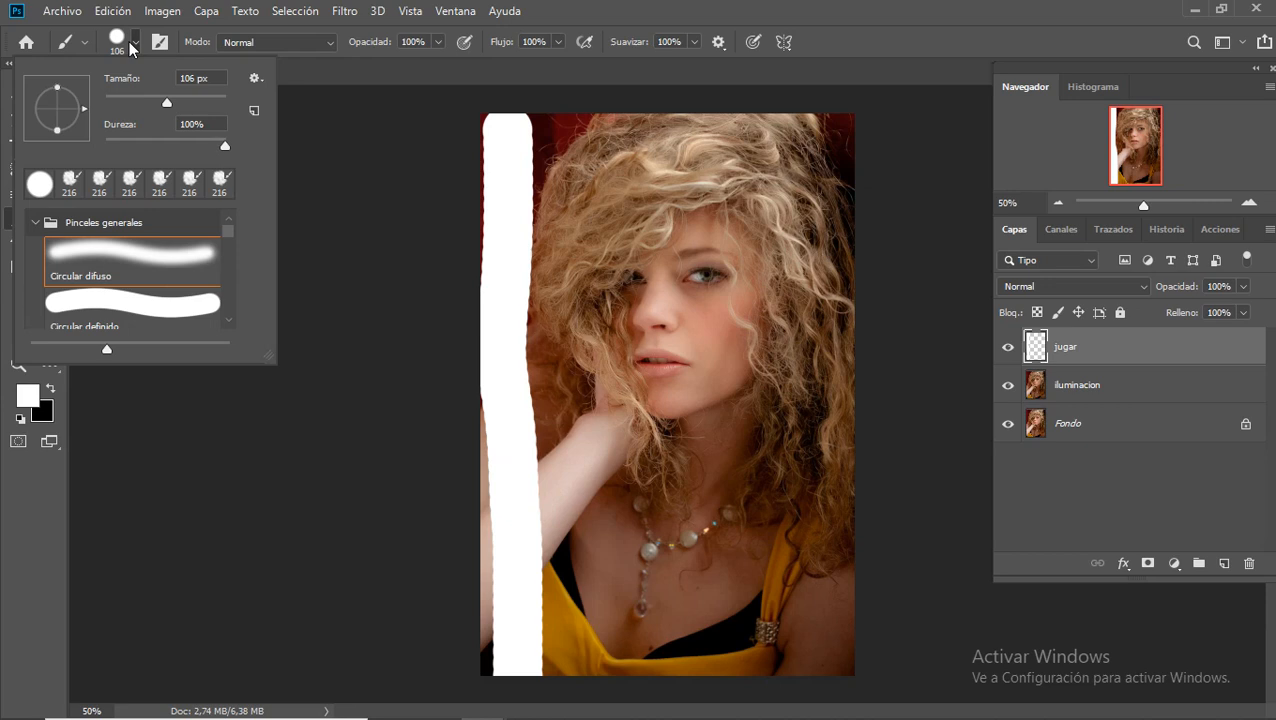
{"action": "left_click", "coordinate": [437, 43]}
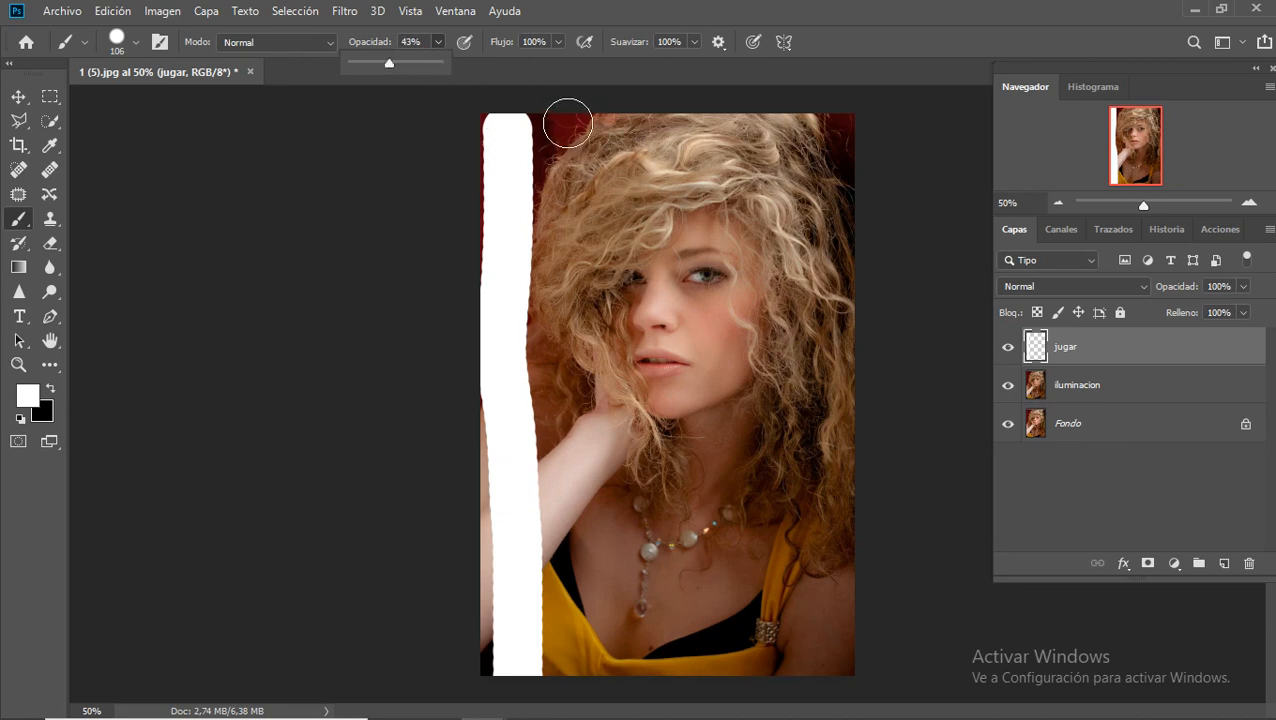
{"action": "left_click_drag", "start_coordinate": [574, 128], "coordinate": [598, 702]}
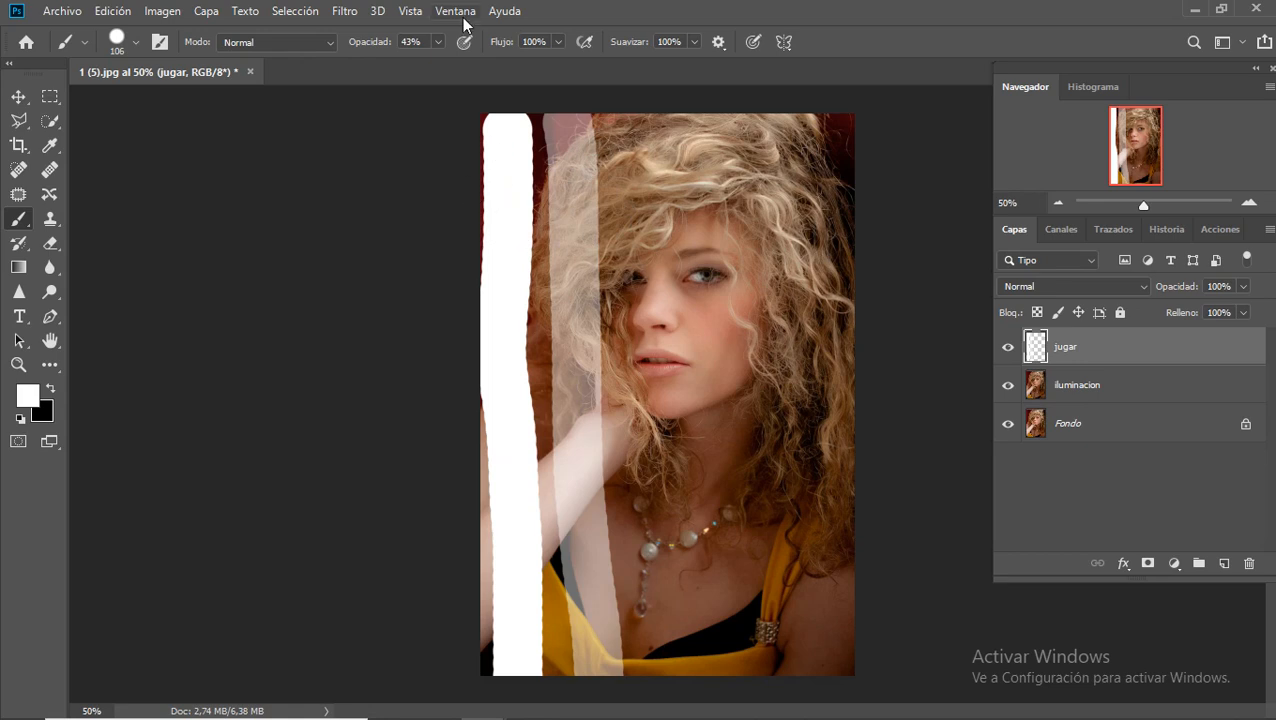
Step: Set the brush to 100% opacity and 63% flow, and paint a third full-height stroke across the middle of the portrait
{"action": "left_click", "coordinate": [438, 42]}
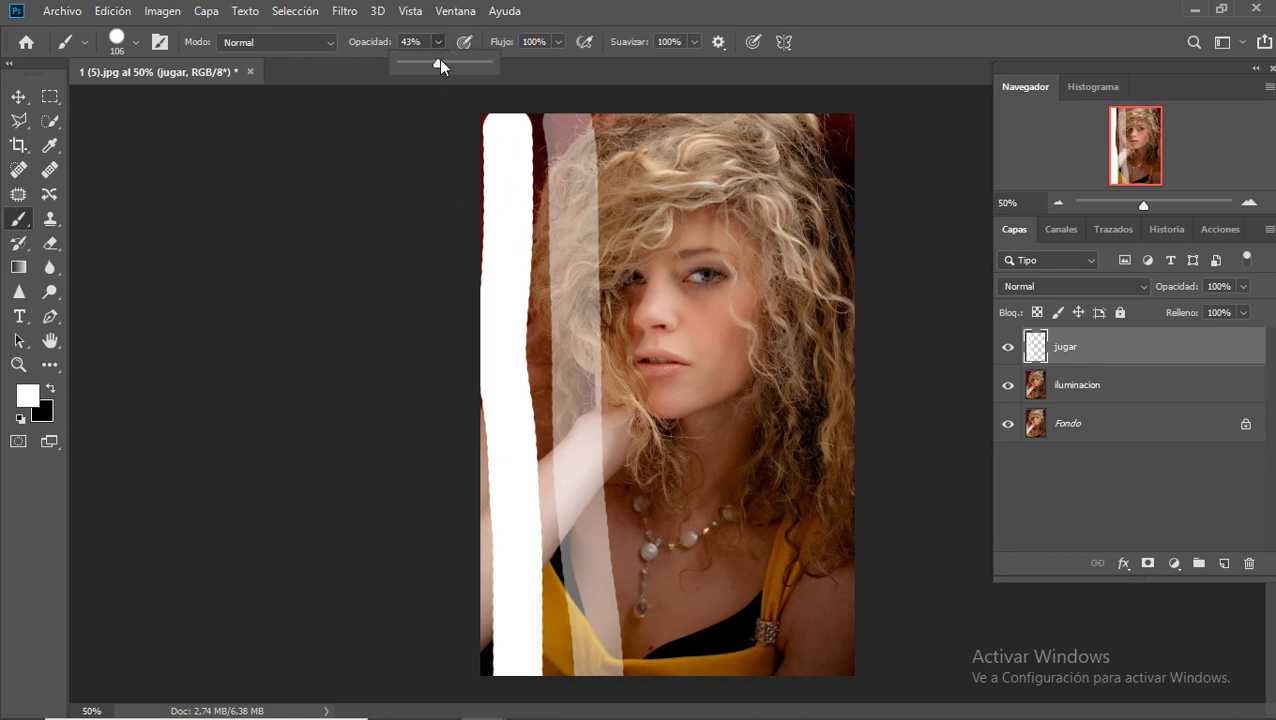
{"action": "left_click_drag", "start_coordinate": [439, 60], "coordinate": [493, 67]}
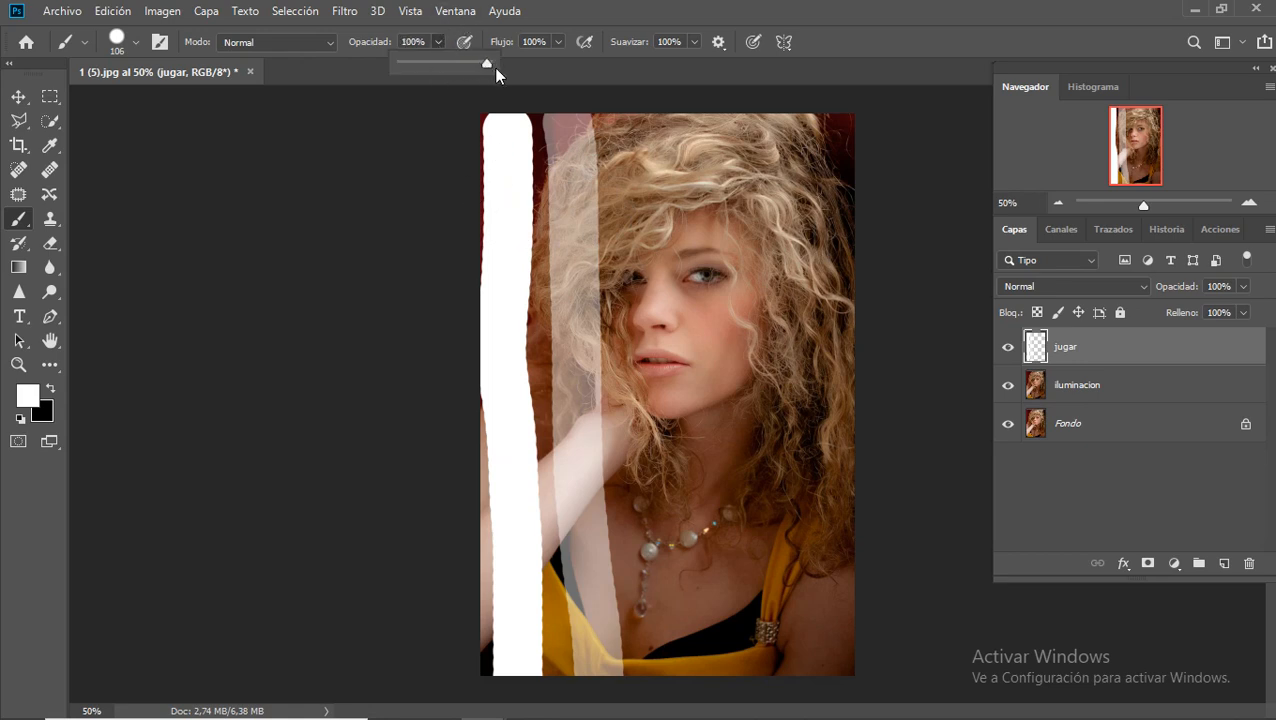
{"action": "left_click", "coordinate": [558, 42]}
{"action": "mouse_move", "coordinate": [622, 100]}
{"action": "left_mouse_down"}
{"action": "mouse_move", "coordinate": [646, 255]}
{"action": "mouse_move", "coordinate": [672, 716]}
{"action": "left_mouse_up"}
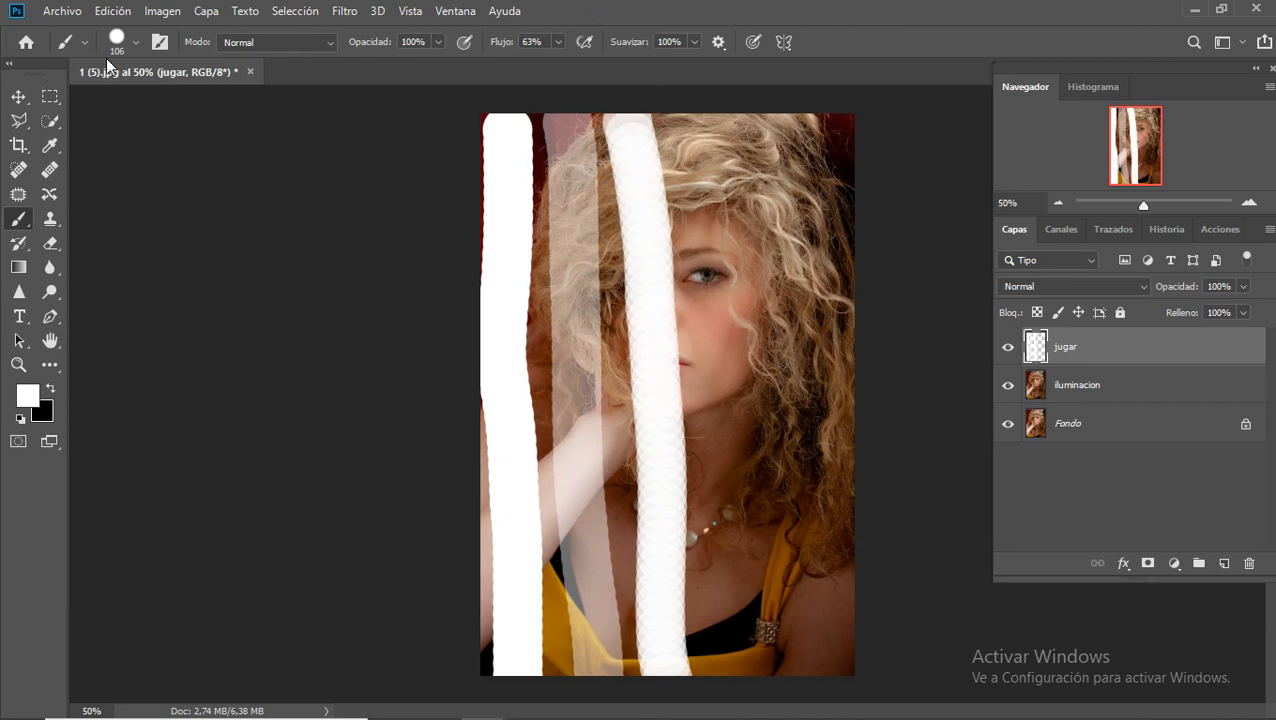
Step: Set the brush to 100% flow and 0% hardness, and paint a soft-edged vertical stroke right of the third one
{"action": "left_click", "coordinate": [559, 43]}
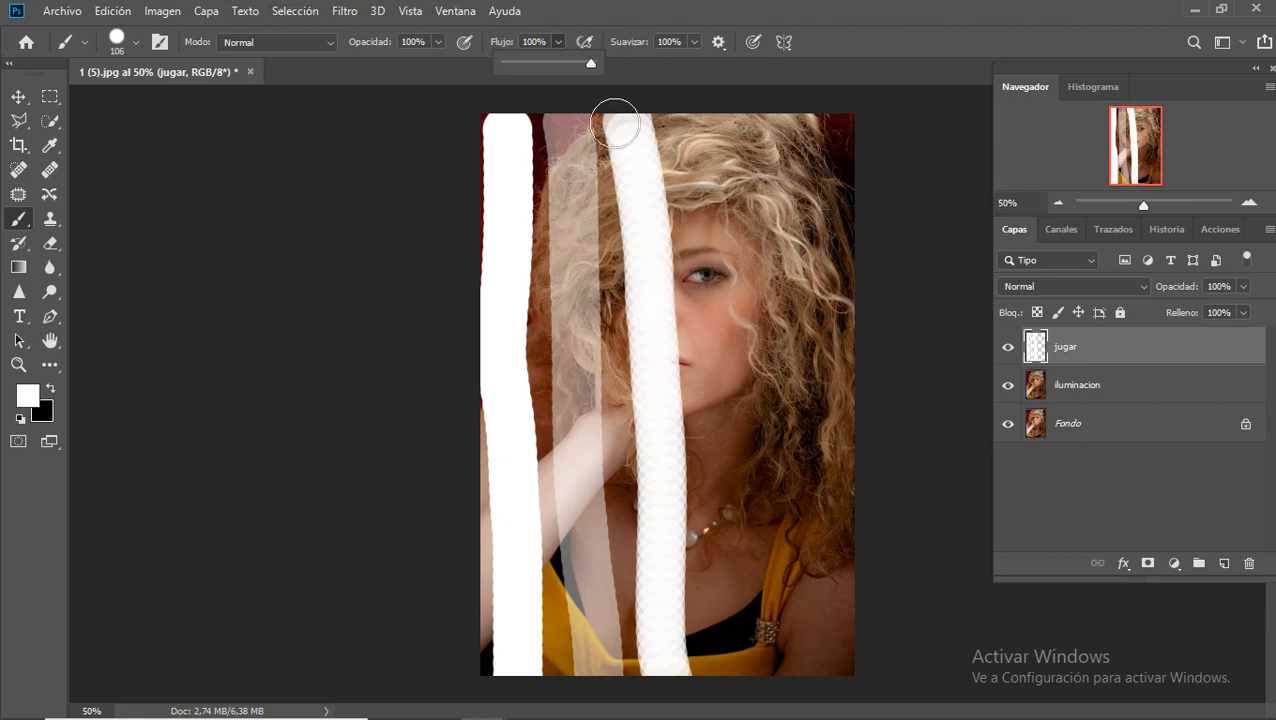
{"action": "left_click", "coordinate": [770, 8]}
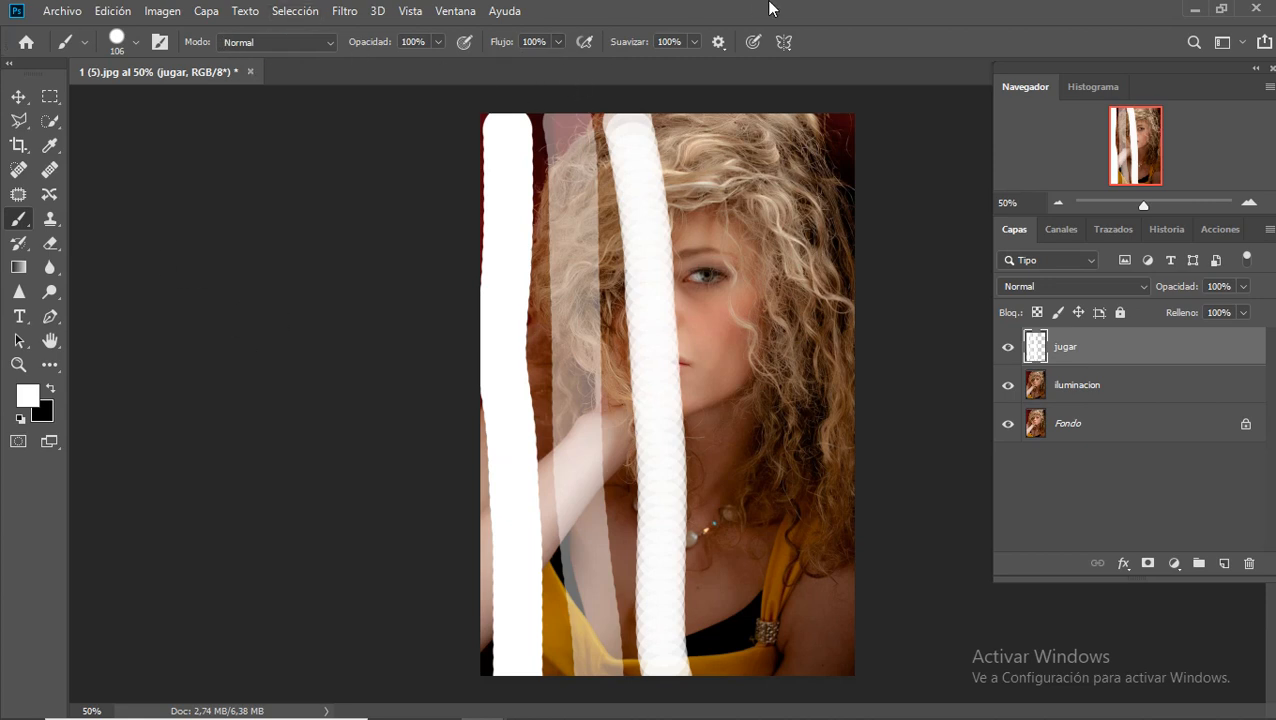
{"action": "left_click", "coordinate": [134, 42]}
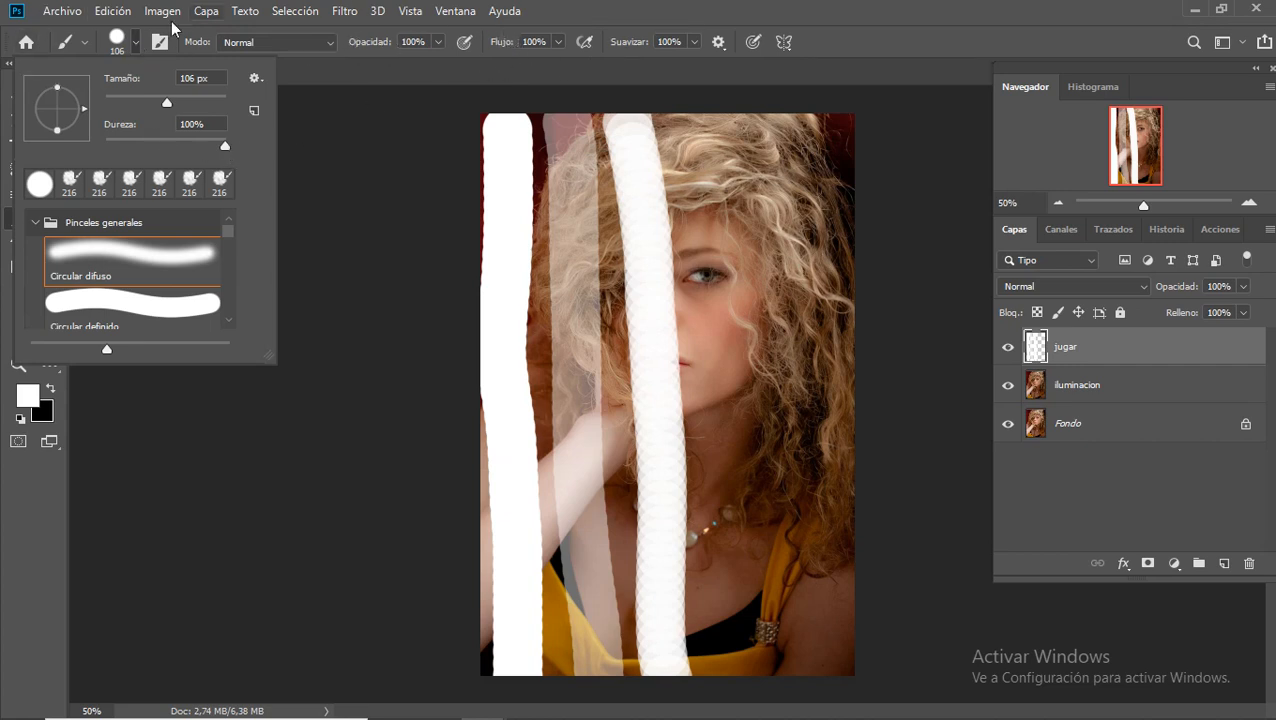
{"action": "left_click_drag", "start_coordinate": [225, 145], "coordinate": [94, 134]}
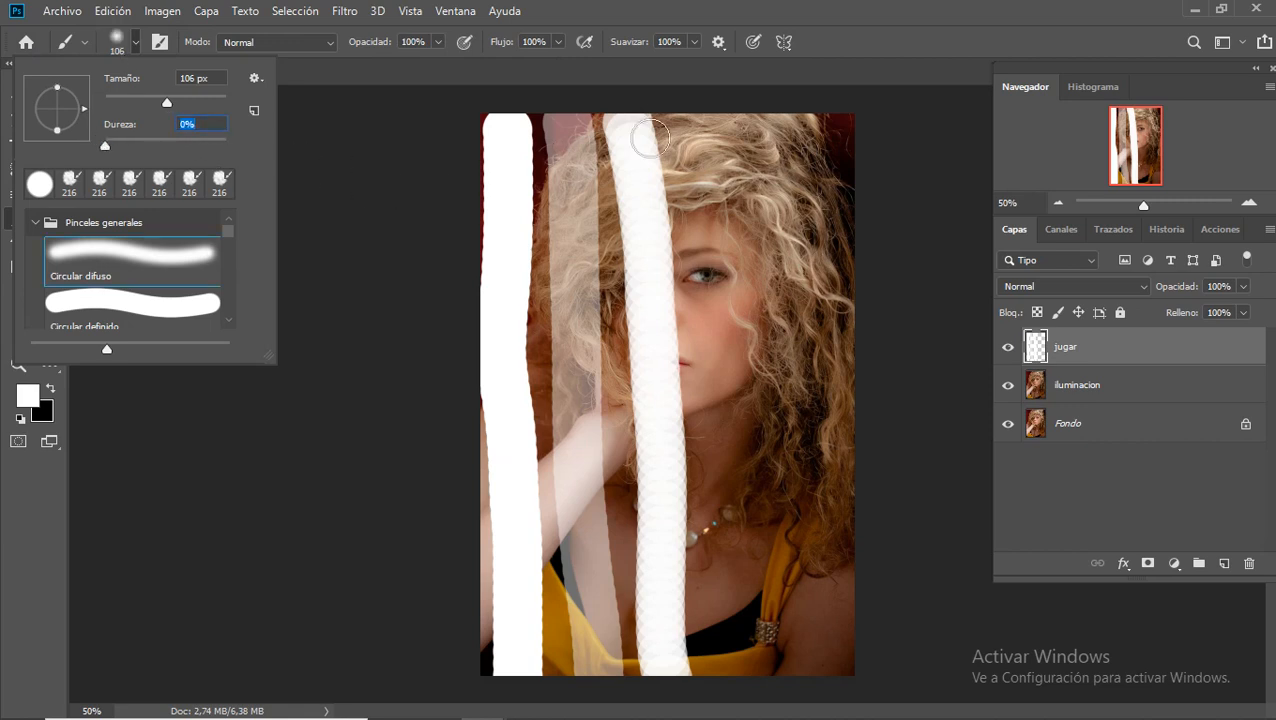
{"action": "mouse_move", "coordinate": [696, 122]}
{"action": "left_mouse_down"}
{"action": "mouse_move", "coordinate": [715, 168]}
{"action": "mouse_move", "coordinate": [746, 706]}
{"action": "left_mouse_up"}
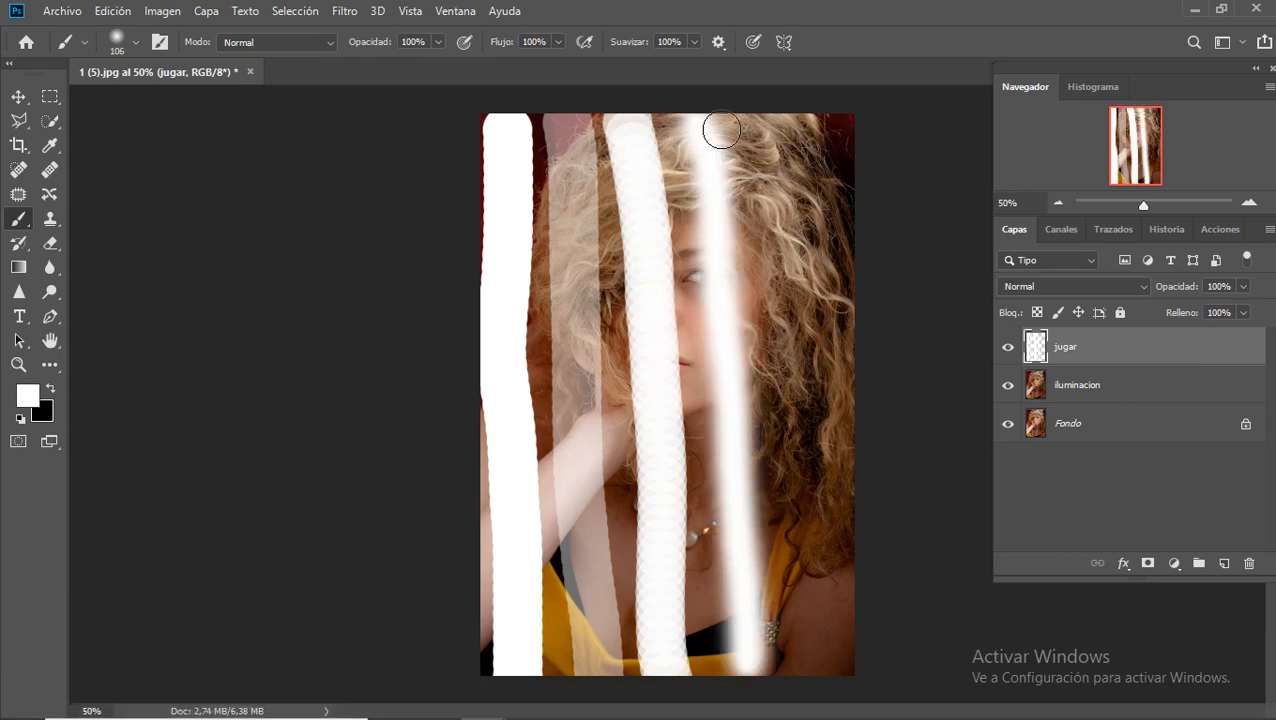
Step: Lower the soft brush's opacity to 28% and paint a faint vertical stroke over the hair near the photo's right edge
{"action": "left_click", "coordinate": [133, 41]}
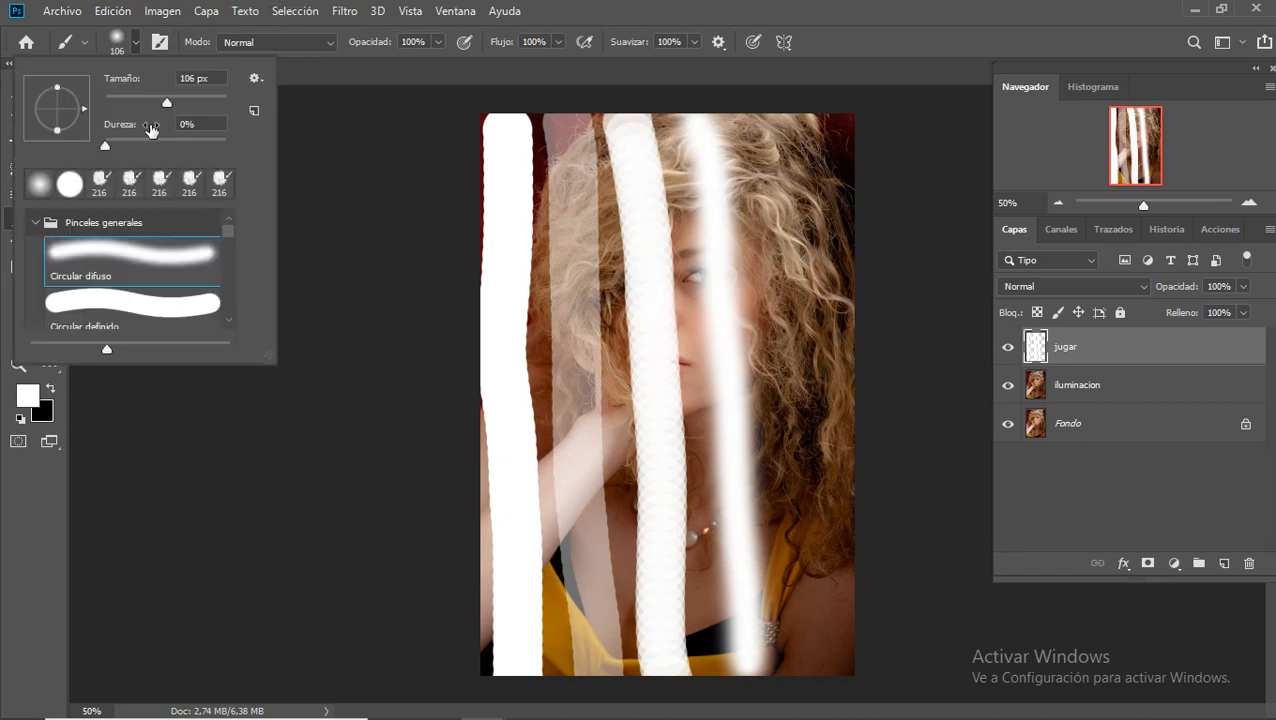
{"action": "left_click", "coordinate": [439, 40]}
{"action": "left_click", "coordinate": [438, 41]}
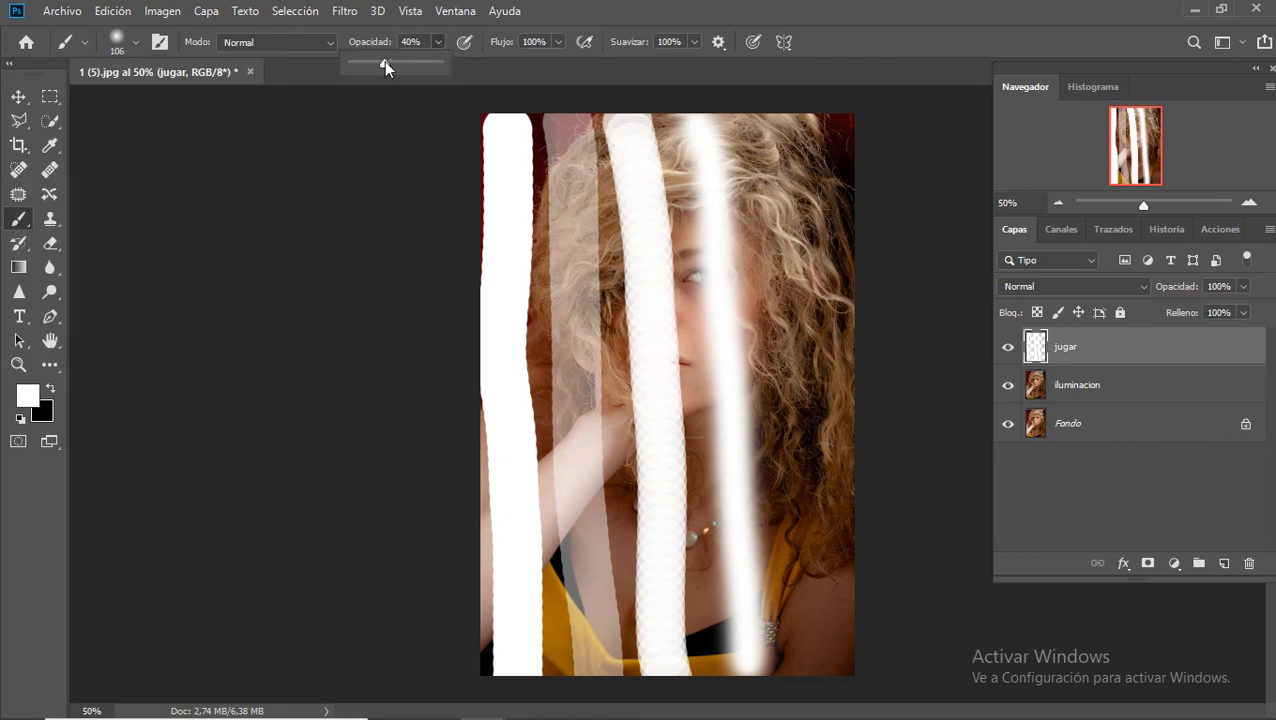
{"action": "left_click_drag", "start_coordinate": [384, 61], "coordinate": [373, 61]}
{"action": "left_click", "coordinate": [782, 133]}
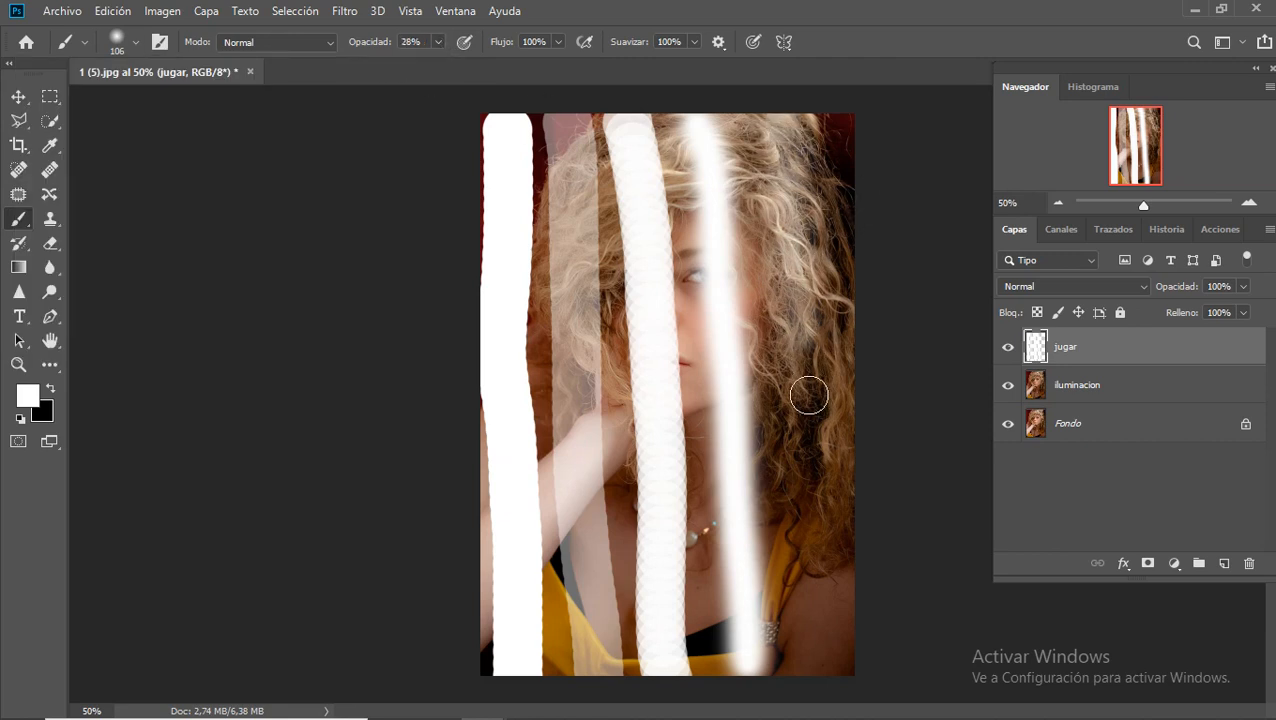
{"action": "left_click_drag", "start_coordinate": [809, 395], "coordinate": [826, 703]}
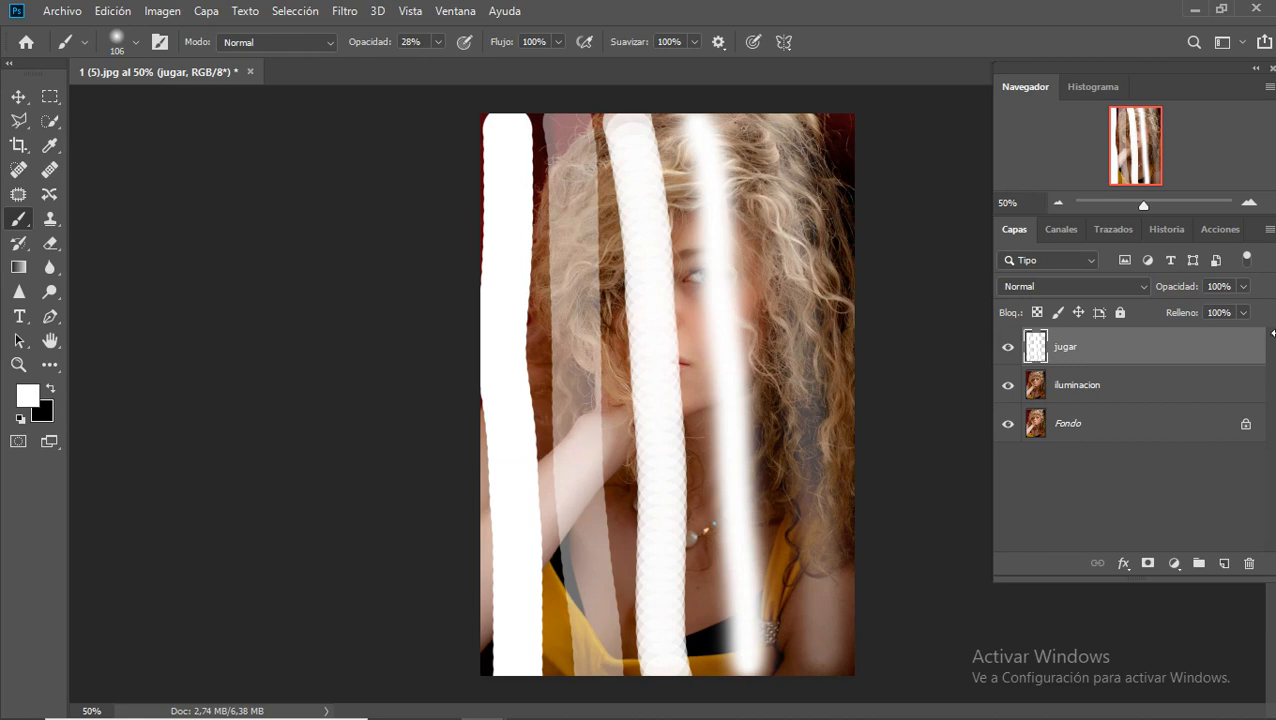
Step: Try the jugar layer at 28% opacity, restore it to 100%, and review its blending modes while keeping Normal
{"action": "left_click", "coordinate": [1244, 287]}
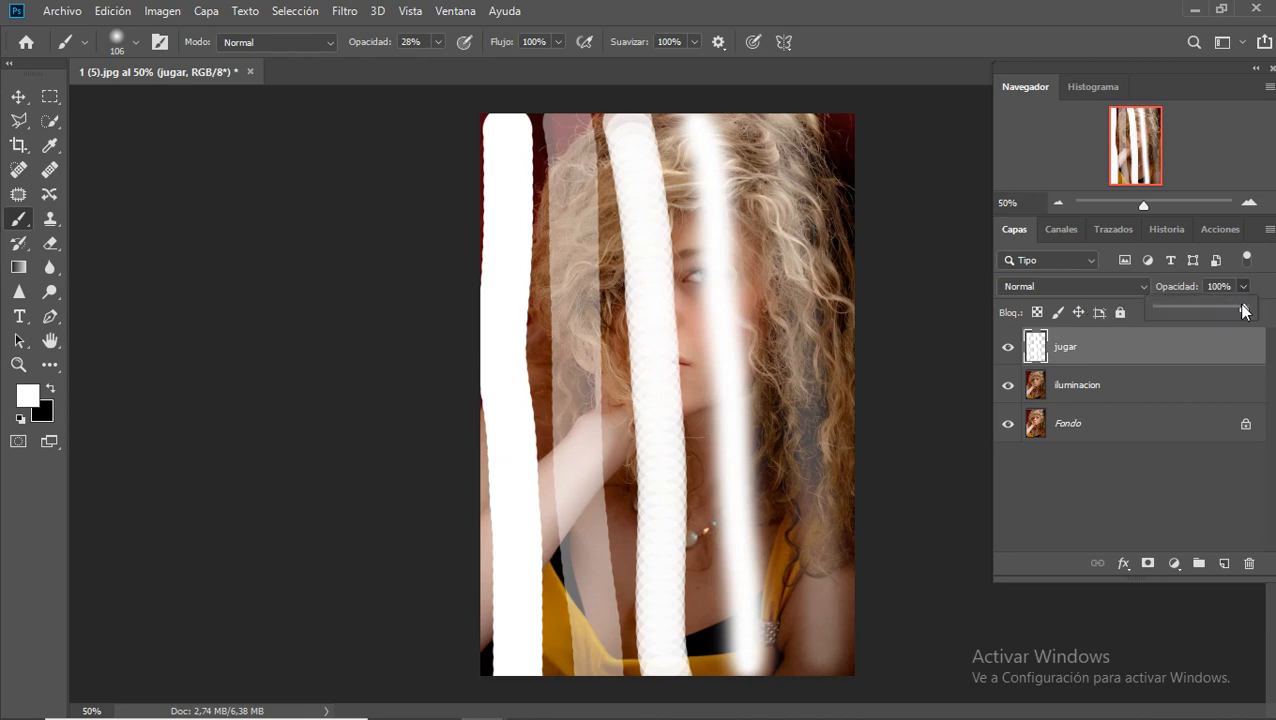
{"action": "left_click_drag", "start_coordinate": [1245, 311], "coordinate": [1182, 291]}
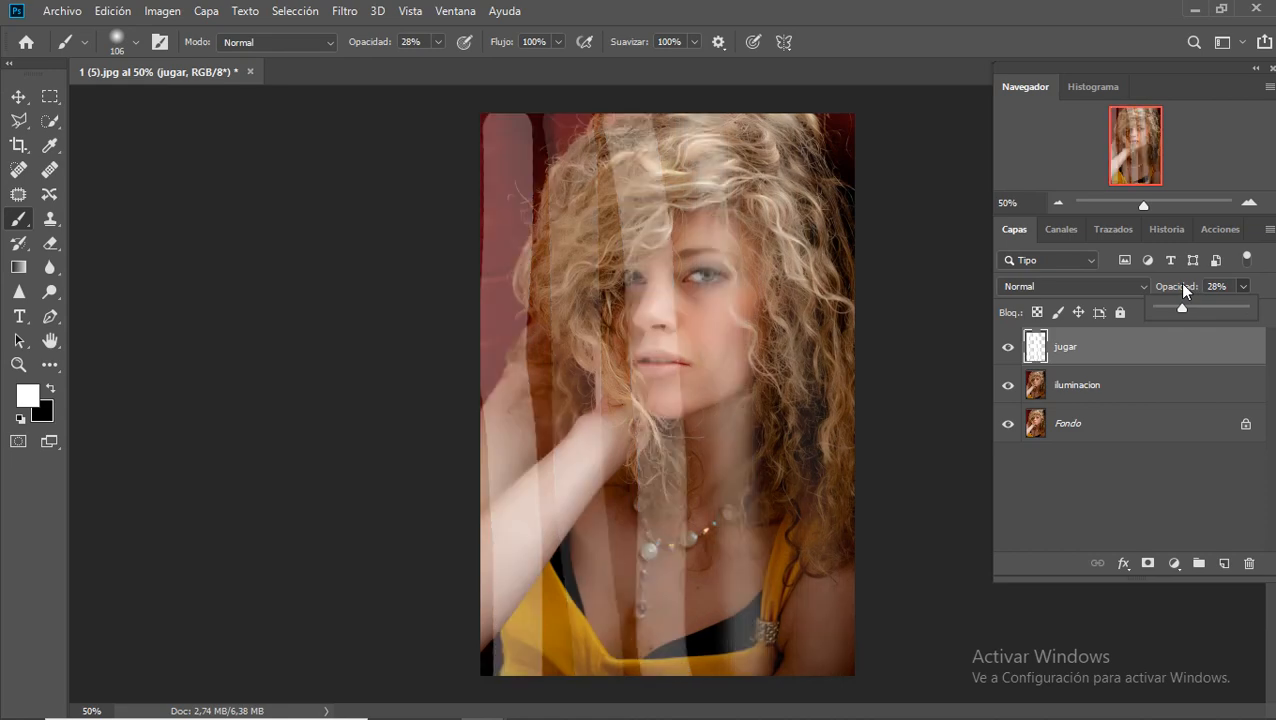
{"action": "left_click_drag", "start_coordinate": [1178, 282], "coordinate": [1250, 300]}
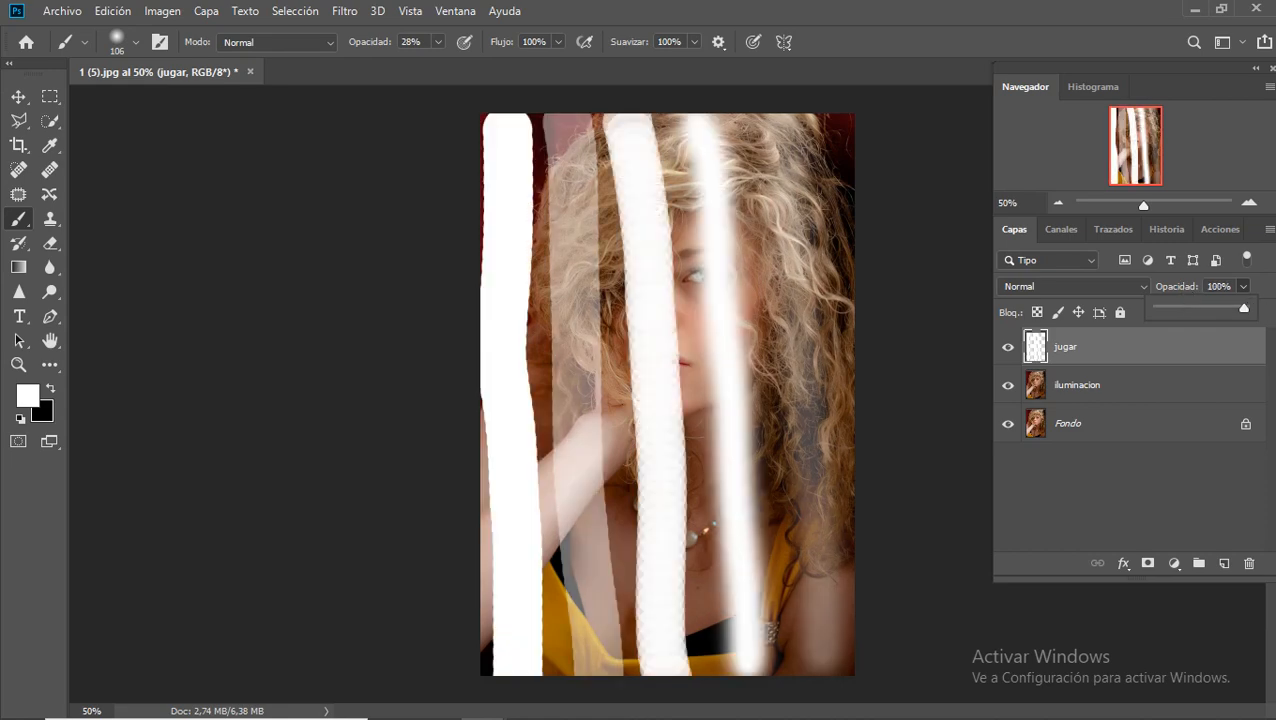
{"action": "left_click", "coordinate": [1143, 287]}
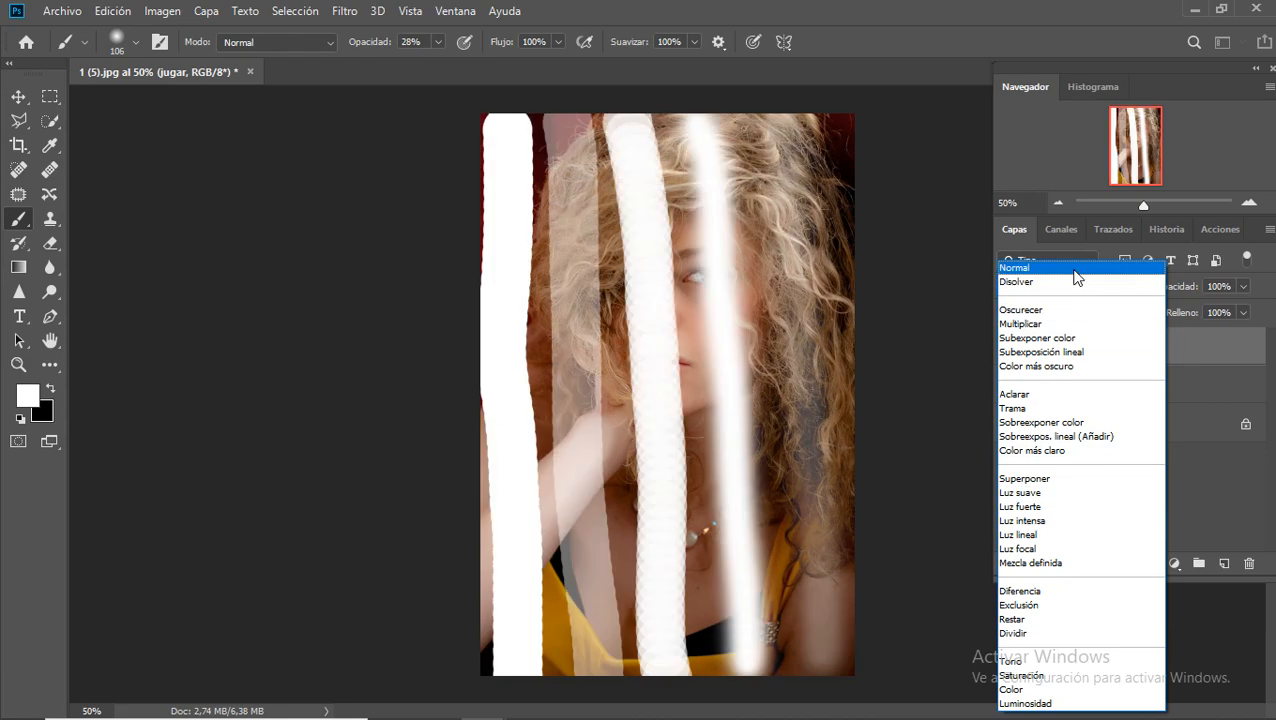
{"action": "left_click", "coordinate": [1067, 267]}
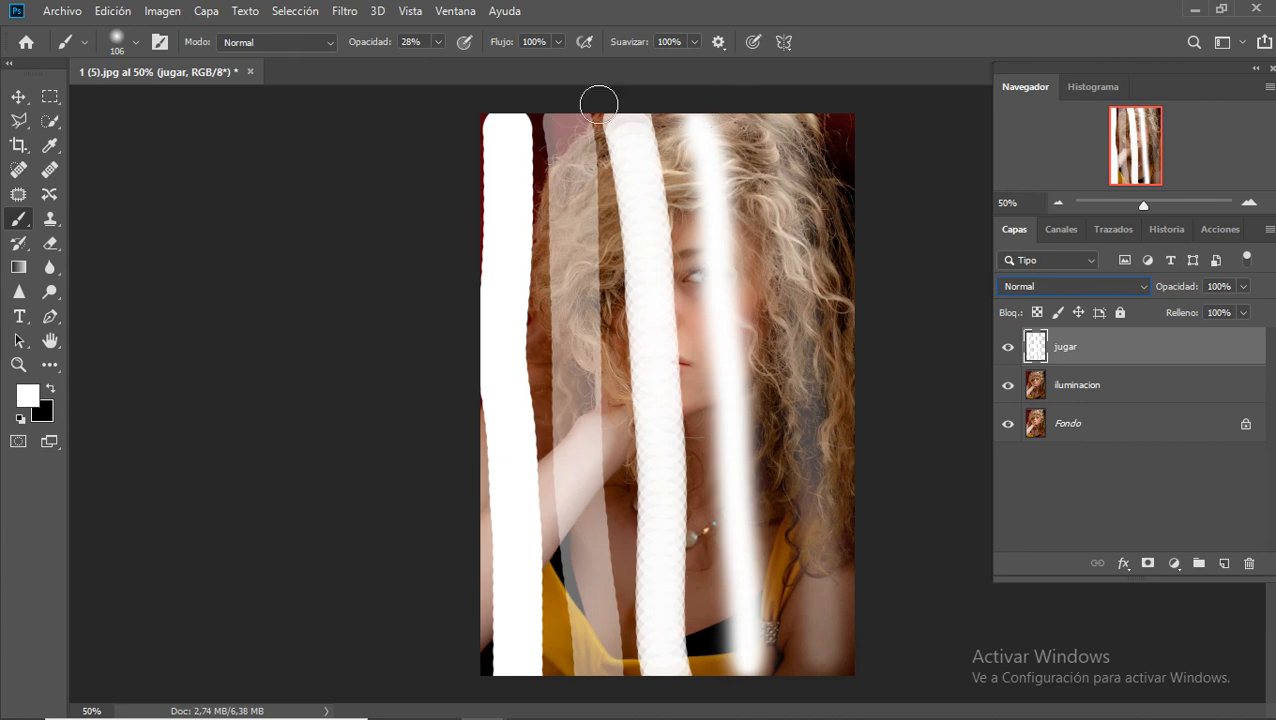
Step: Partly erase the first white stroke at the portrait's left edge on the jugar layer with the standard Eraser
{"action": "left_click", "coordinate": [47, 251]}
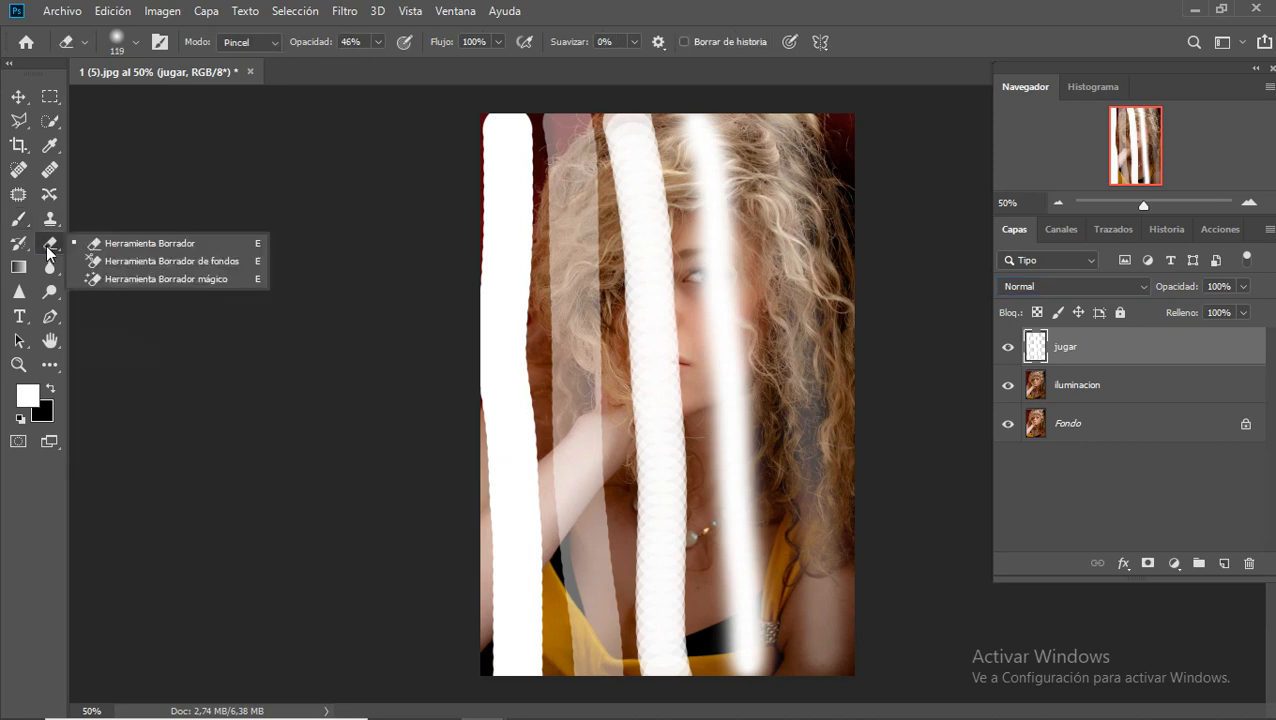
{"action": "left_click", "coordinate": [148, 249]}
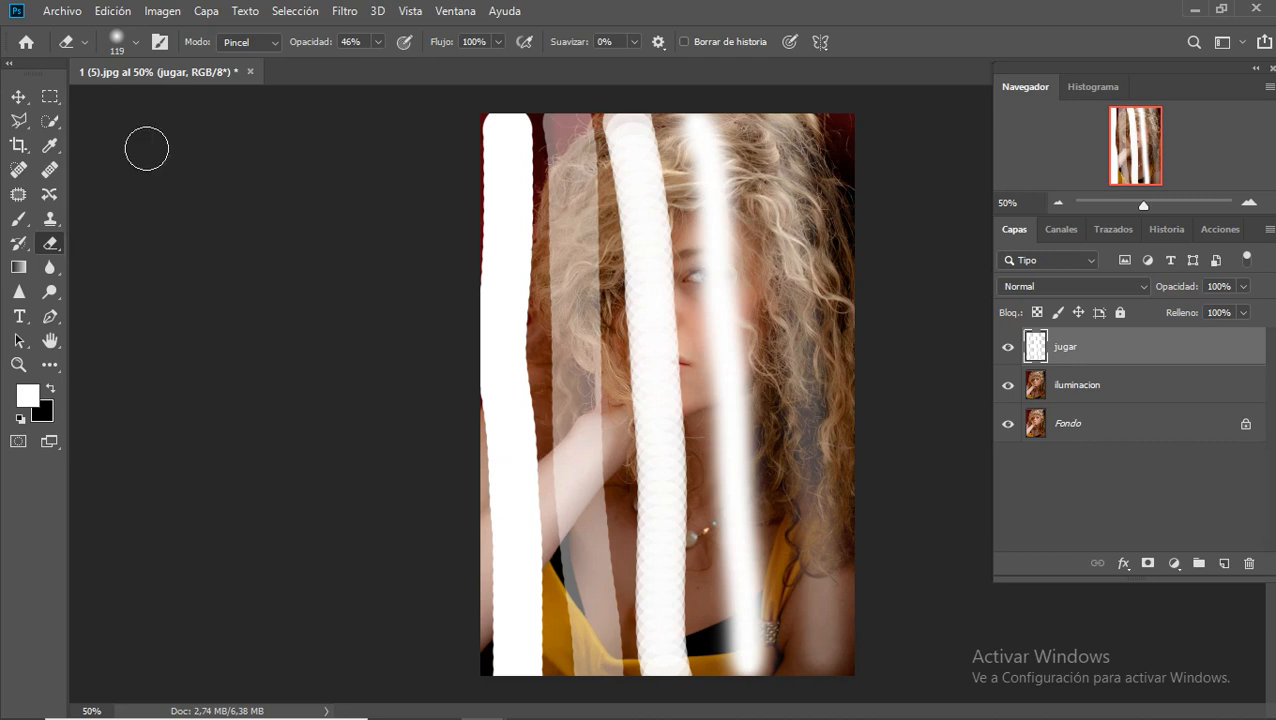
{"action": "left_click", "coordinate": [137, 44]}
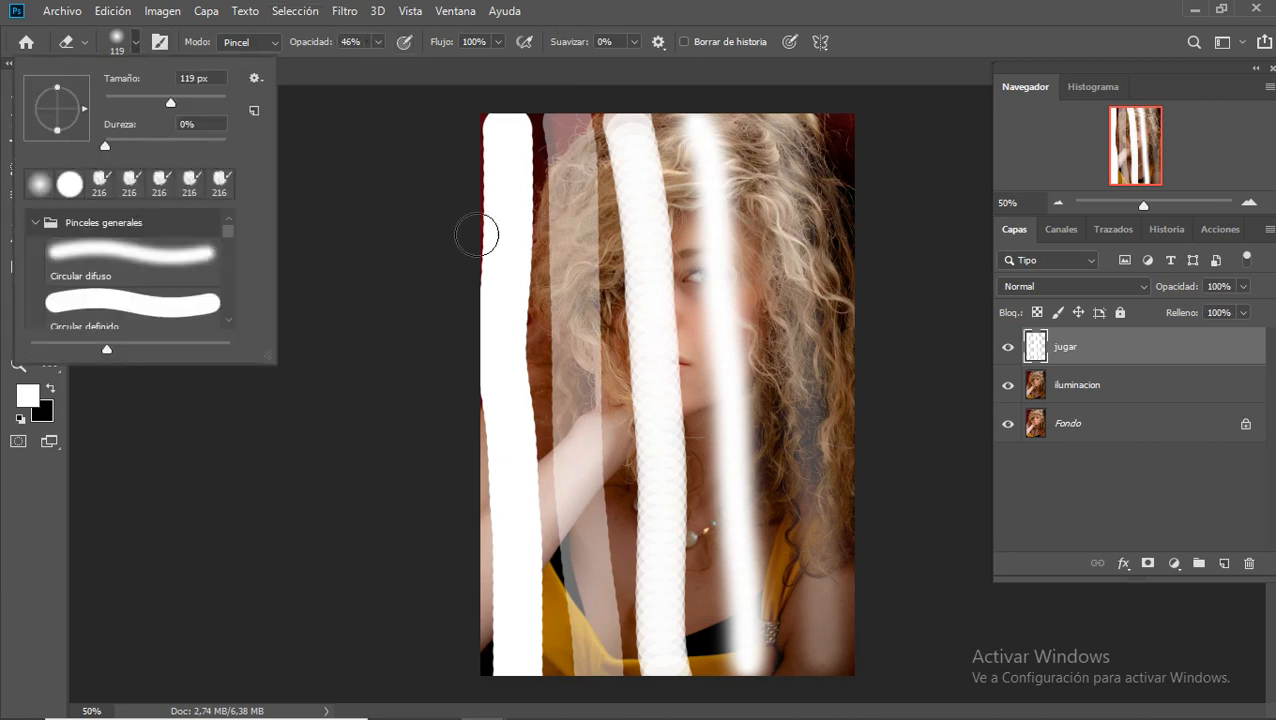
{"action": "left_click", "coordinate": [524, 130]}
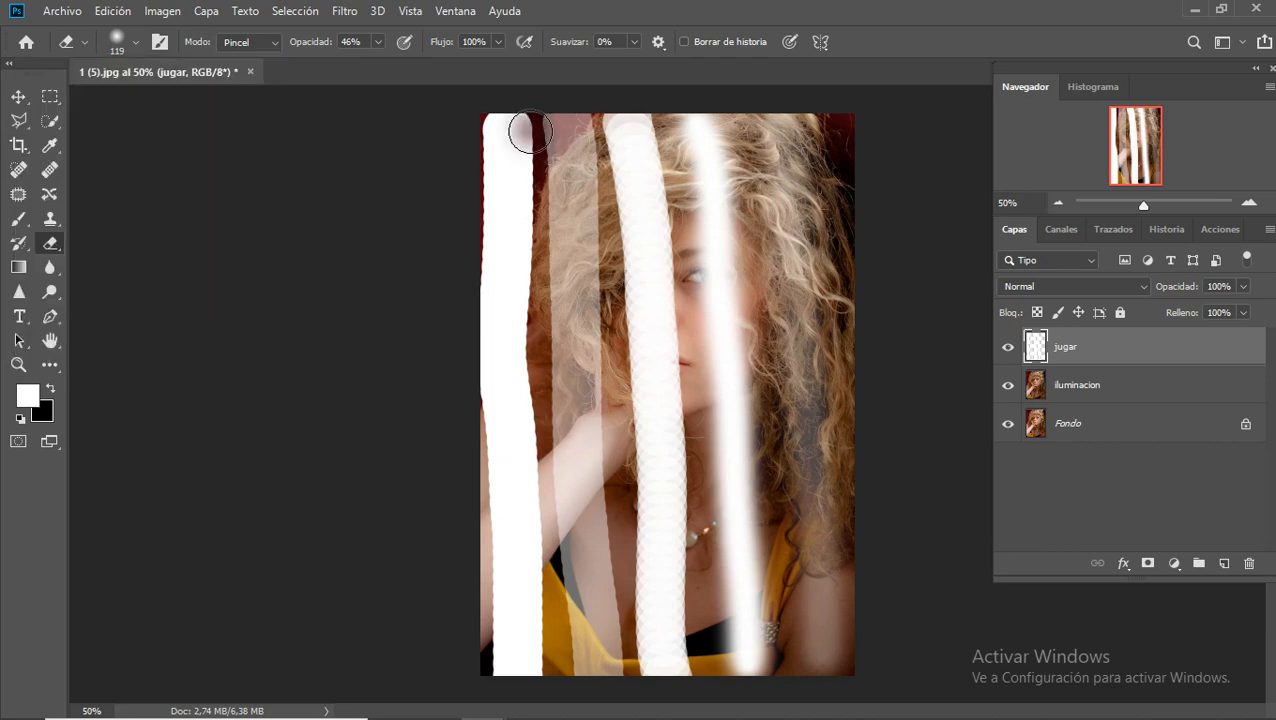
{"action": "mouse_move", "coordinate": [524, 130]}
{"action": "left_mouse_down"}
{"action": "mouse_move", "coordinate": [558, 366]}
{"action": "mouse_move", "coordinate": [541, 686]}
{"action": "mouse_move", "coordinate": [493, 651]}
{"action": "mouse_move", "coordinate": [552, 608]}
{"action": "mouse_move", "coordinate": [543, 527]}
{"action": "mouse_move", "coordinate": [519, 633]}
{"action": "mouse_move", "coordinate": [534, 647]}
{"action": "mouse_move", "coordinate": [538, 603]}
{"action": "mouse_move", "coordinate": [506, 668]}
{"action": "left_mouse_up"}
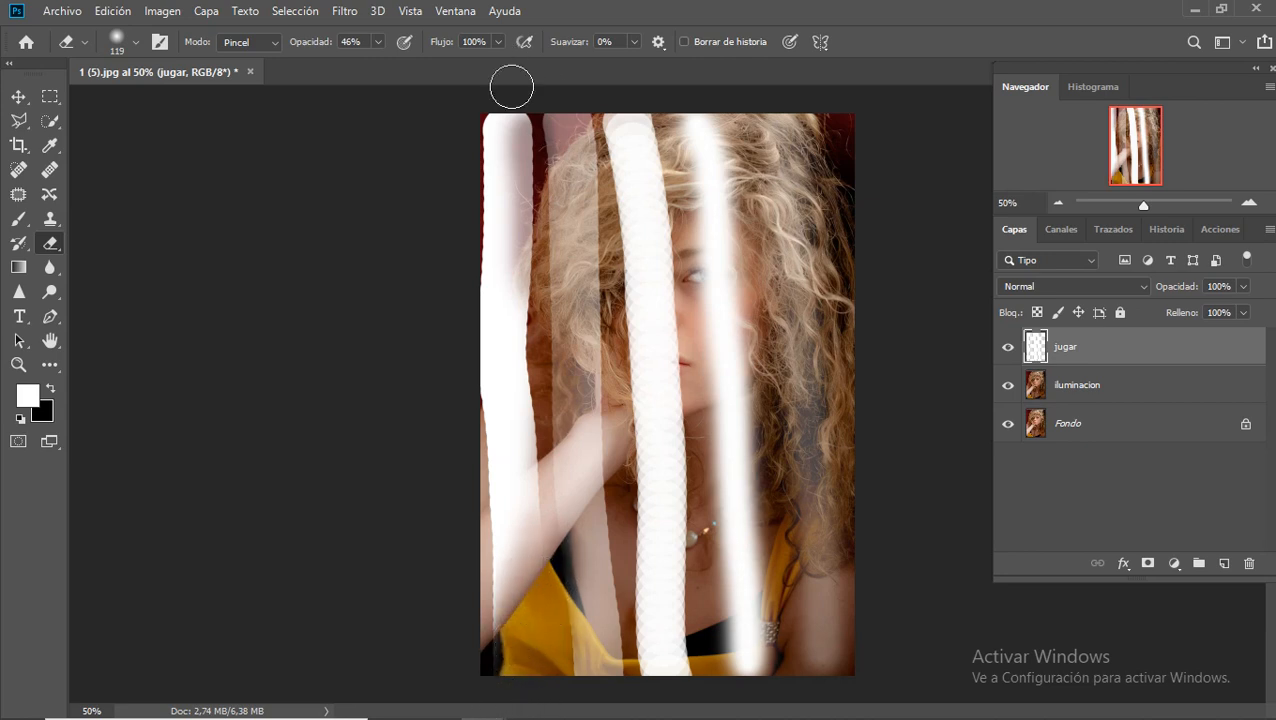
{"action": "mouse_move", "coordinate": [510, 88]}
{"action": "left_mouse_down"}
{"action": "mouse_move", "coordinate": [513, 135]}
{"action": "mouse_move", "coordinate": [540, 203]}
{"action": "mouse_move", "coordinate": [563, 219]}
{"action": "mouse_move", "coordinate": [525, 520]}
{"action": "mouse_move", "coordinate": [550, 462]}
{"action": "mouse_move", "coordinate": [544, 428]}
{"action": "mouse_move", "coordinate": [552, 469]}
{"action": "mouse_move", "coordinate": [553, 451]}
{"action": "mouse_move", "coordinate": [535, 459]}
{"action": "mouse_move", "coordinate": [528, 441]}
{"action": "mouse_move", "coordinate": [540, 470]}
{"action": "left_mouse_up"}
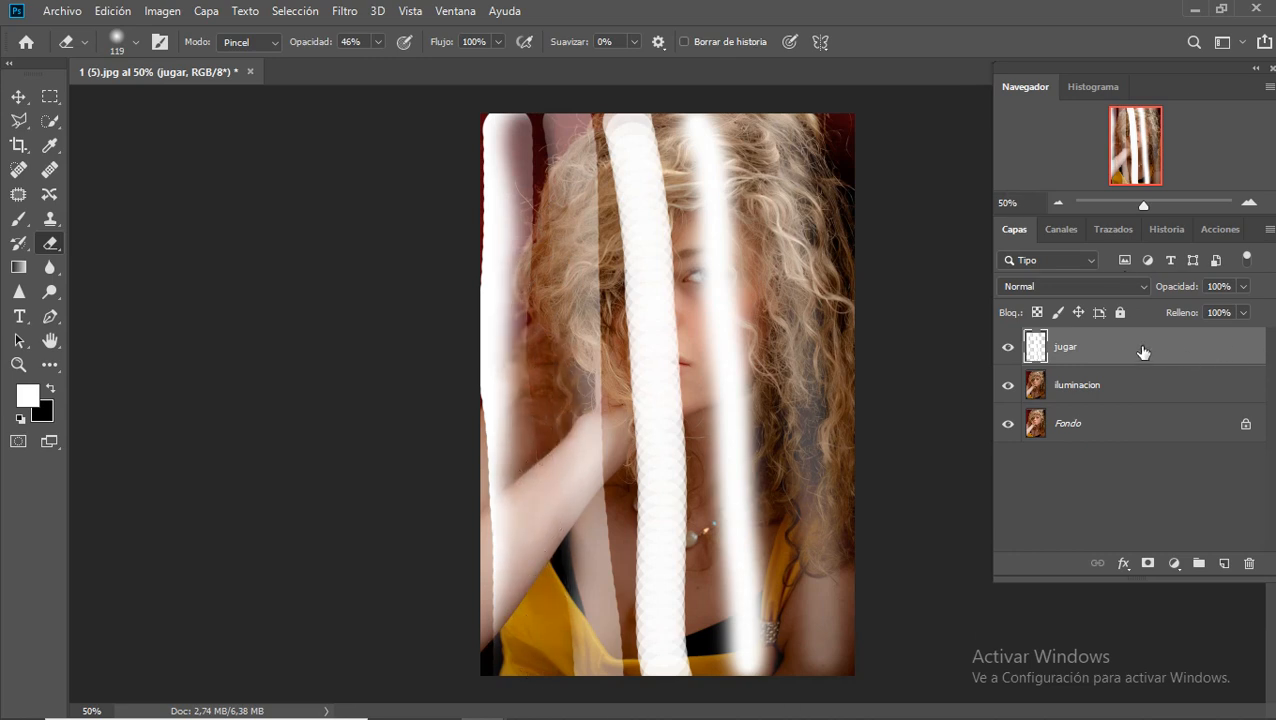
Step: Try erasing with black and then white as foreground, fading the lower left strokes and clearing the soft stroke over the eye
{"action": "left_click", "coordinate": [54, 395]}
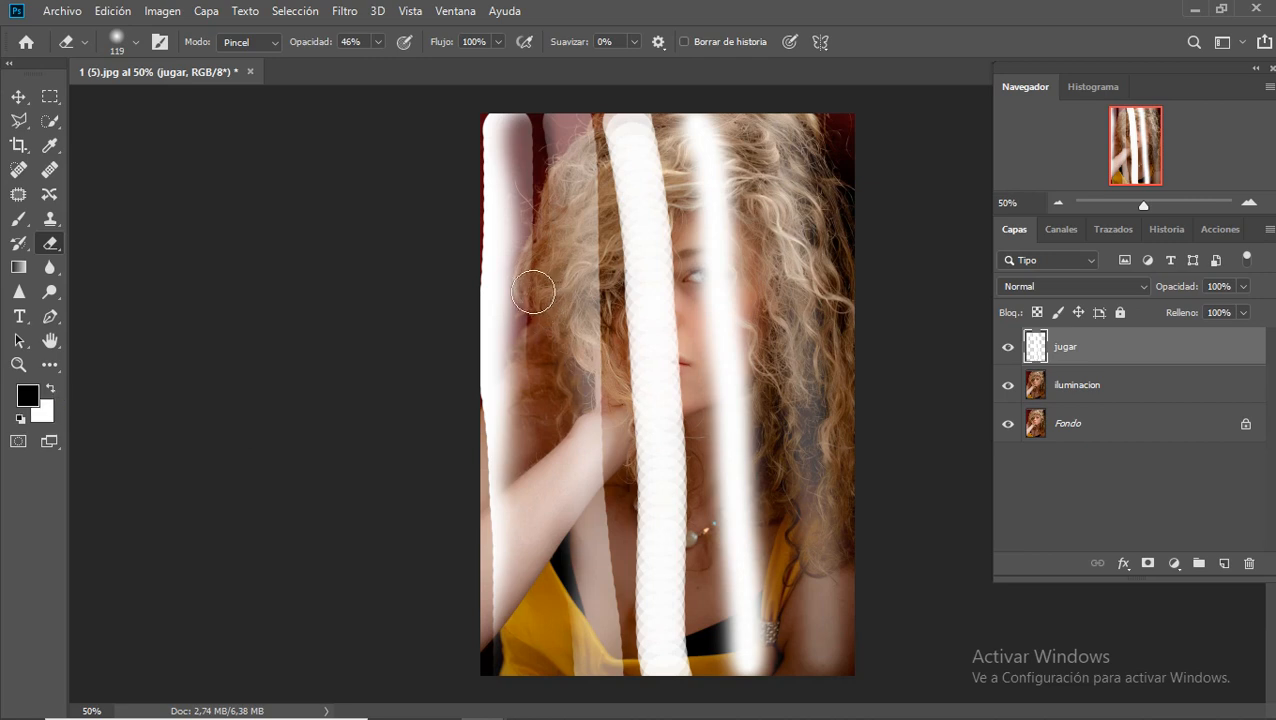
{"action": "mouse_move", "coordinate": [533, 292]}
{"action": "left_mouse_down"}
{"action": "mouse_move", "coordinate": [527, 500]}
{"action": "mouse_move", "coordinate": [541, 541]}
{"action": "mouse_move", "coordinate": [524, 585]}
{"action": "left_mouse_up"}
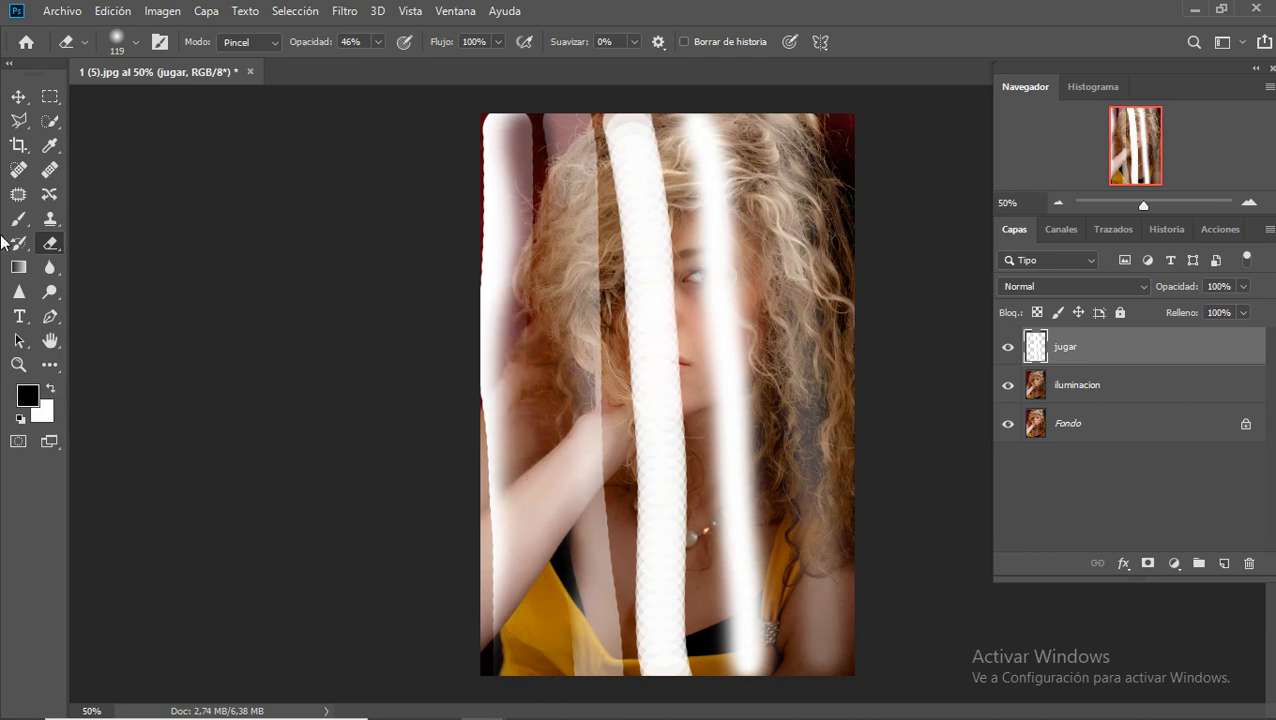
{"action": "left_click", "coordinate": [54, 395]}
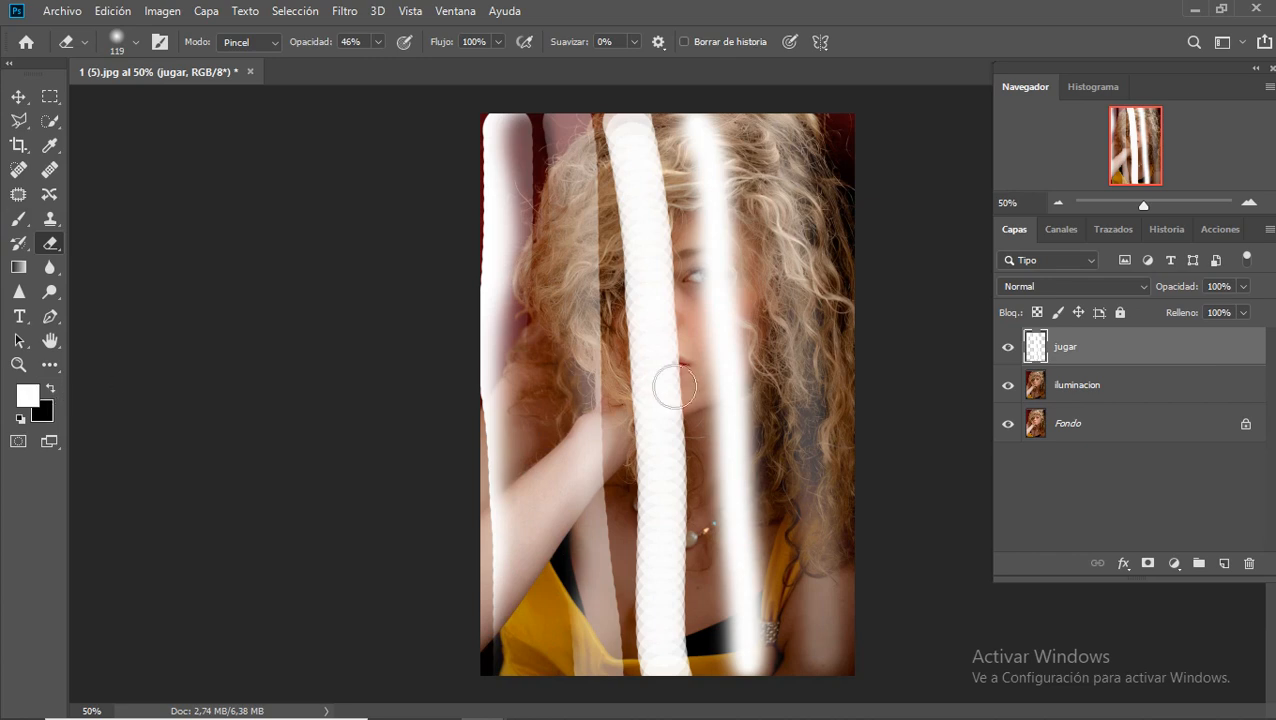
{"action": "mouse_move", "coordinate": [507, 336]}
{"action": "left_mouse_down"}
{"action": "mouse_move", "coordinate": [521, 421]}
{"action": "mouse_move", "coordinate": [506, 580]}
{"action": "mouse_move", "coordinate": [473, 655]}
{"action": "mouse_move", "coordinate": [487, 515]}
{"action": "mouse_move", "coordinate": [557, 610]}
{"action": "mouse_move", "coordinate": [598, 500]}
{"action": "mouse_move", "coordinate": [590, 666]}
{"action": "left_mouse_up"}
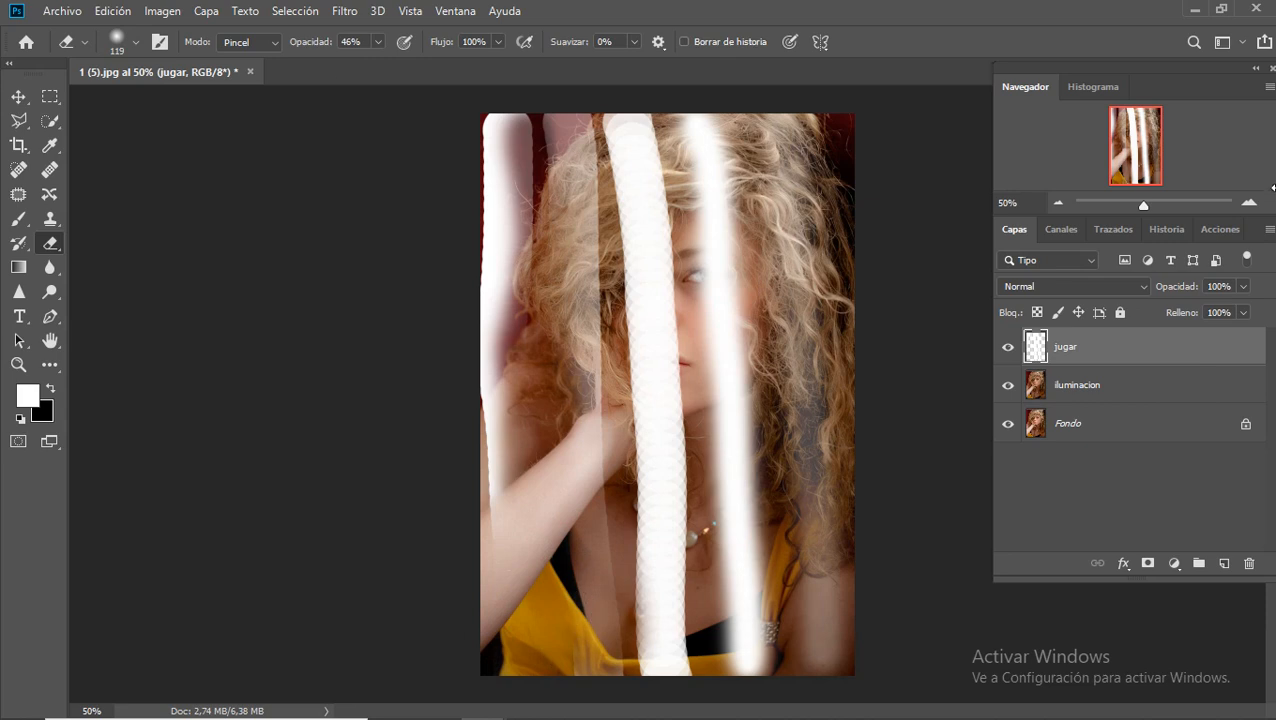
{"action": "left_click_drag", "start_coordinate": [710, 270], "coordinate": [703, 273]}
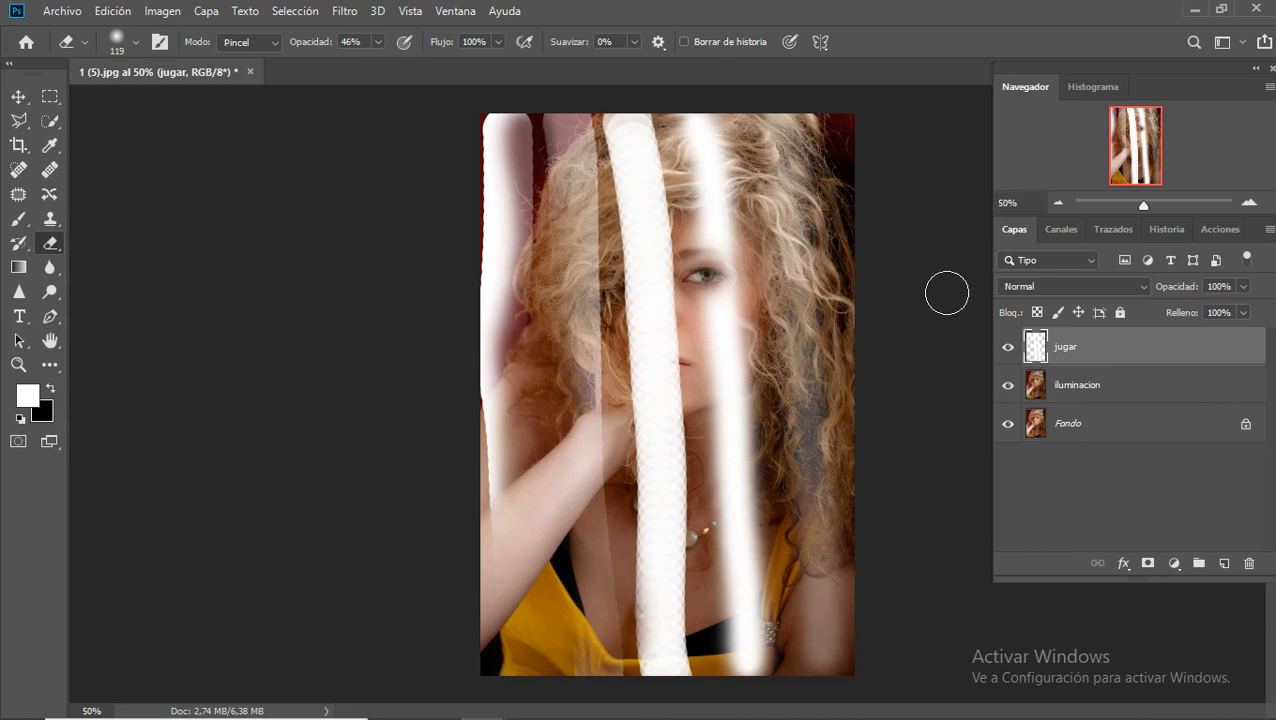
Step: Delete the jugar layer, add a new empty layer above iluminacion, and switch to the Brush tool
{"action": "mouse_move", "coordinate": [1062, 364]}
{"action": "left_mouse_down"}
{"action": "mouse_move", "coordinate": [1101, 343]}
{"action": "mouse_move", "coordinate": [1252, 566]}
{"action": "left_mouse_up"}
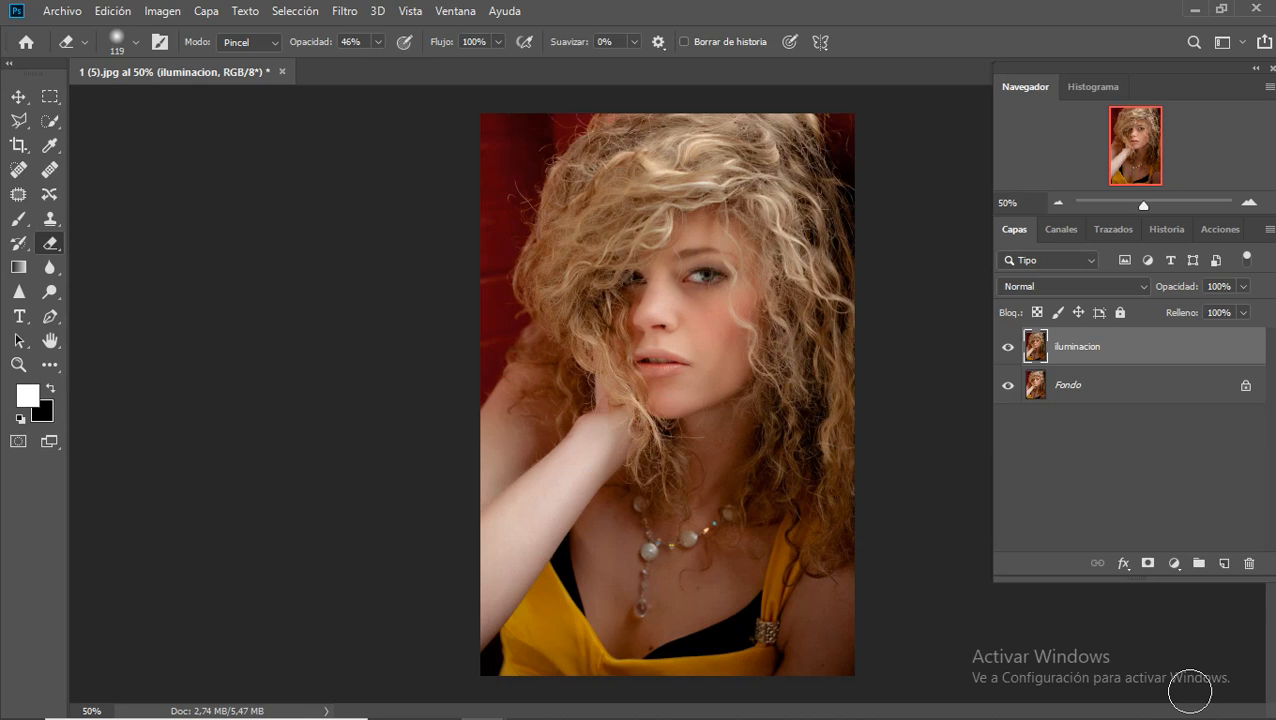
{"action": "left_click", "coordinate": [1224, 565]}
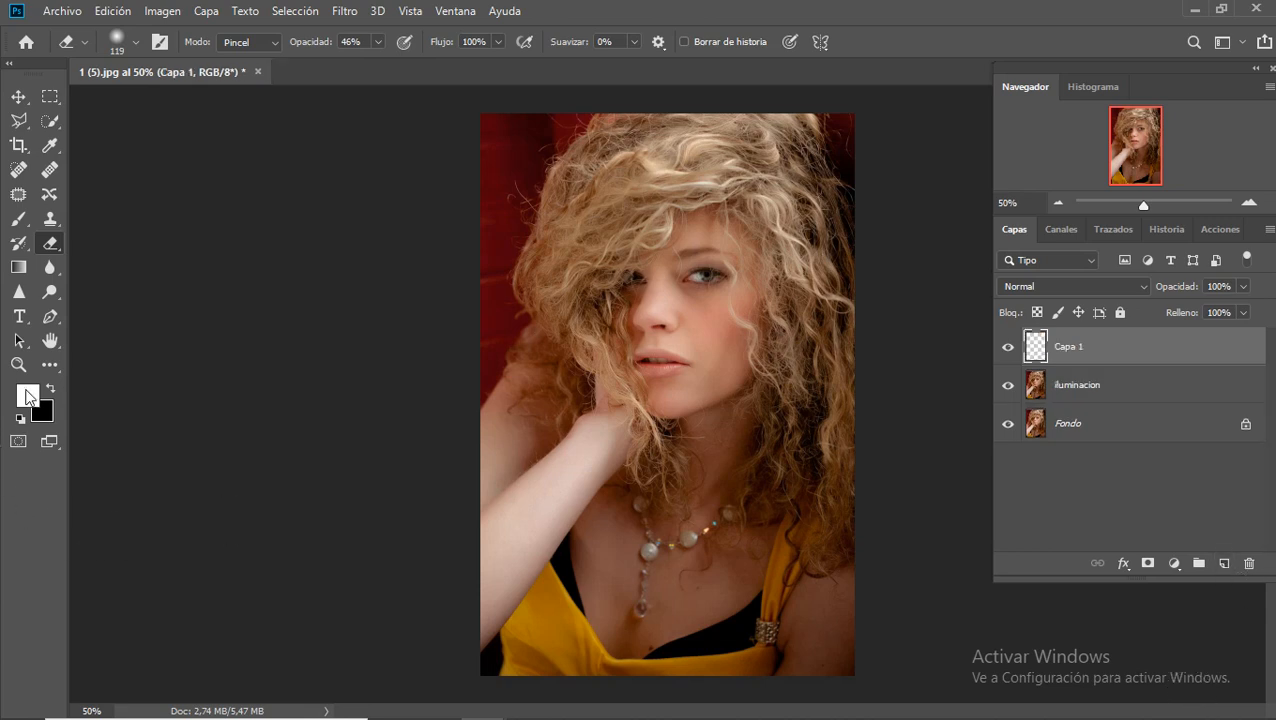
{"action": "left_click", "coordinate": [137, 42]}
{"action": "left_click", "coordinate": [138, 43]}
{"action": "left_click", "coordinate": [18, 219]}
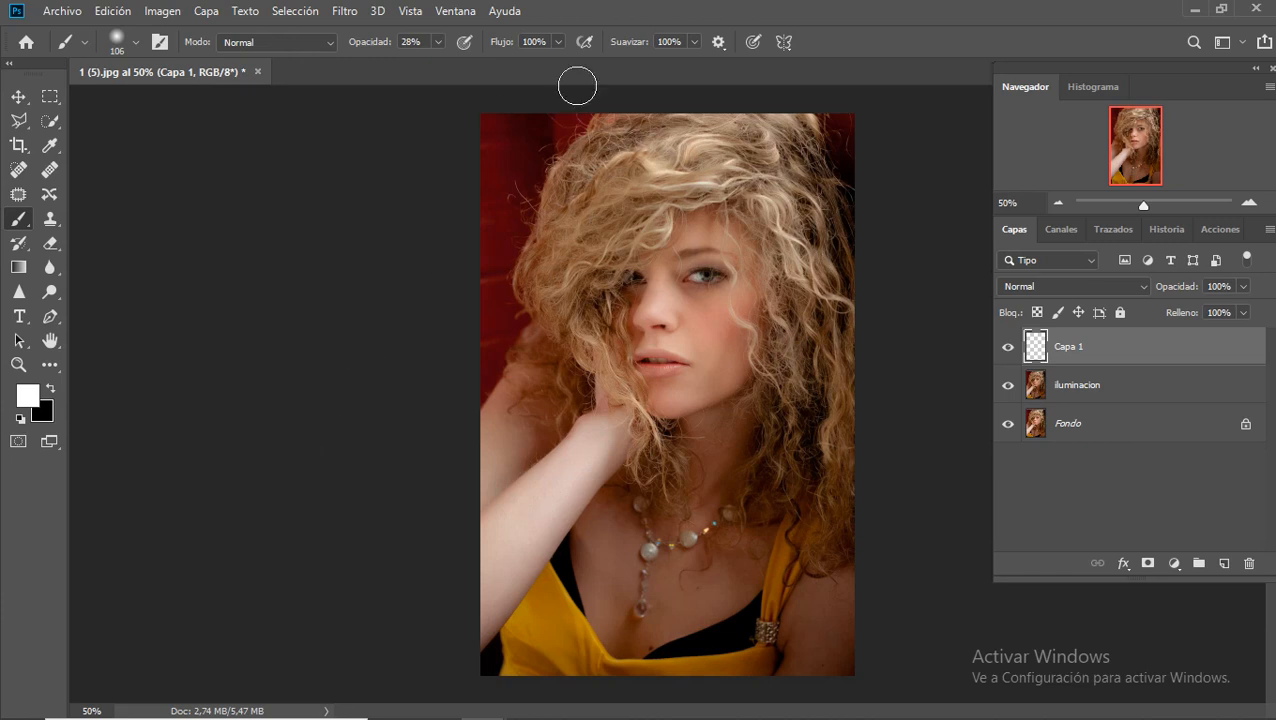
Step: Rename the new empty top layer as iluminacion, keeping the Brush tool active
{"action": "left_click", "coordinate": [18, 365]}
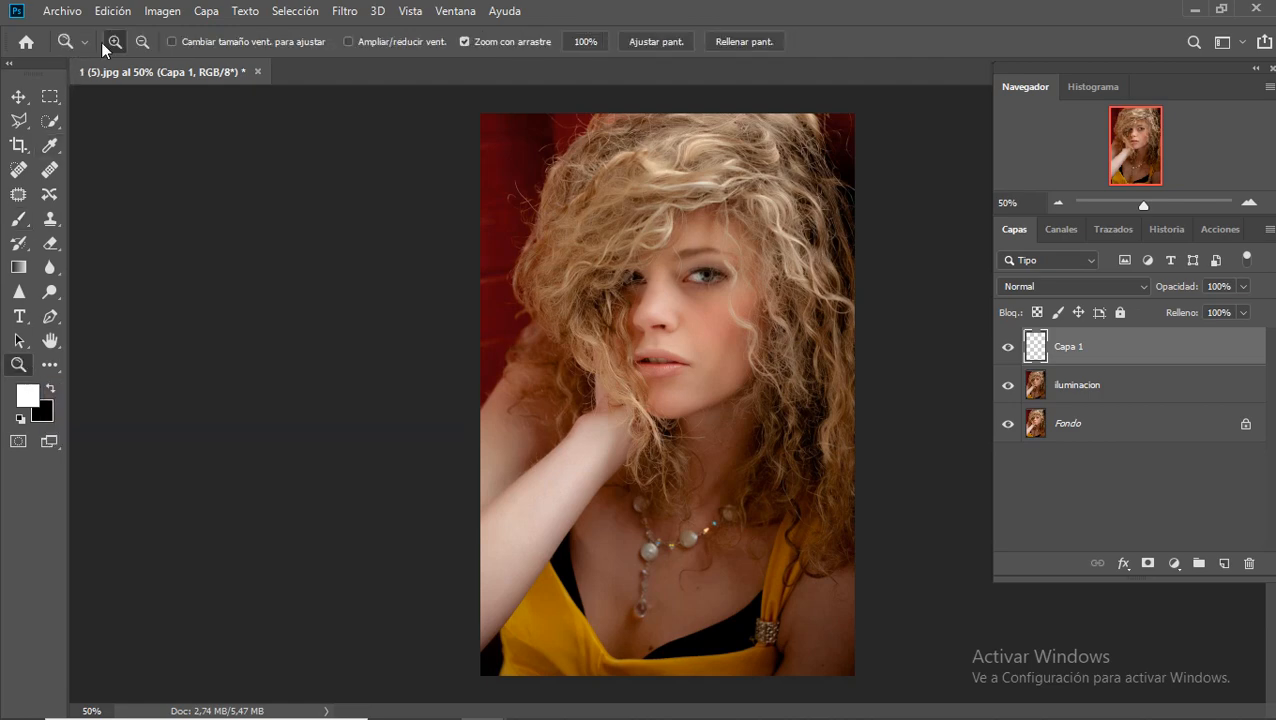
{"action": "left_click_drag", "start_coordinate": [730, 269], "coordinate": [868, 365]}
{"action": "left_click_drag", "start_coordinate": [1153, 204], "coordinate": [1157, 204]}
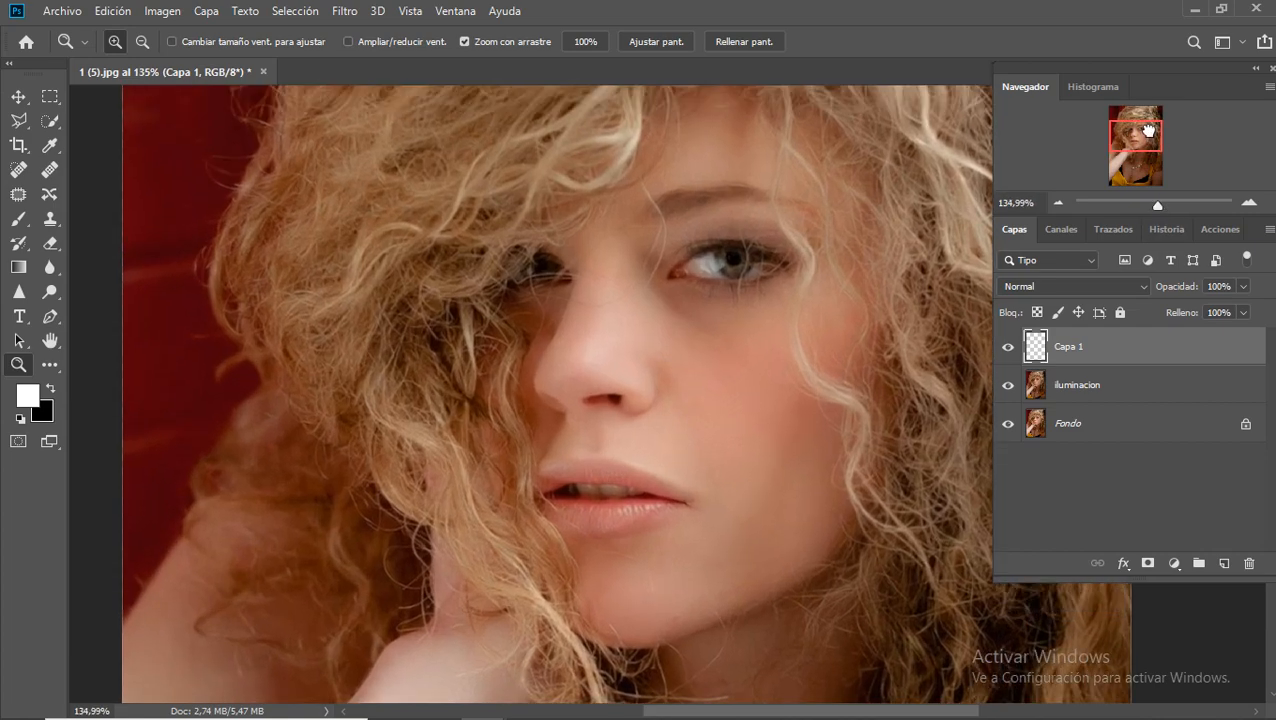
{"action": "mouse_move", "coordinate": [1149, 129]}
{"action": "left_mouse_down"}
{"action": "mouse_move", "coordinate": [1152, 118]}
{"action": "mouse_move", "coordinate": [1156, 133]}
{"action": "left_mouse_up"}
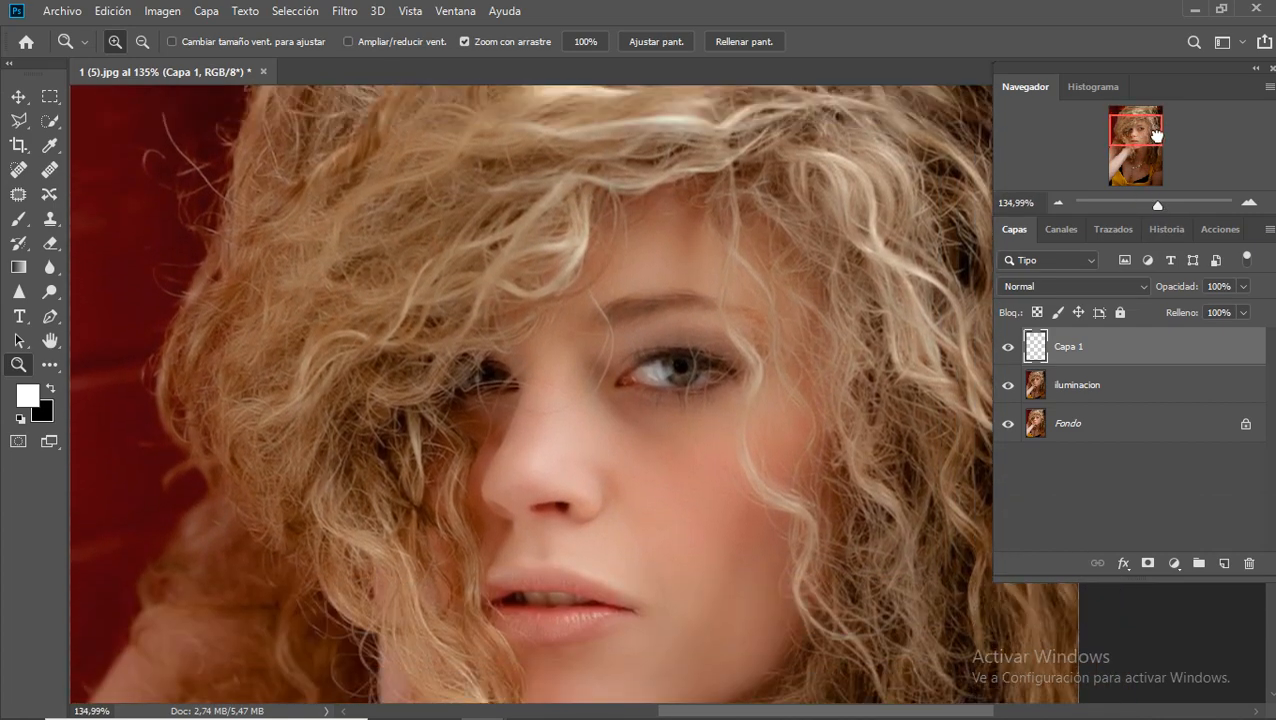
{"action": "left_click_drag", "start_coordinate": [1155, 204], "coordinate": [1163, 205]}
{"action": "left_click_drag", "start_coordinate": [1153, 133], "coordinate": [1151, 137]}
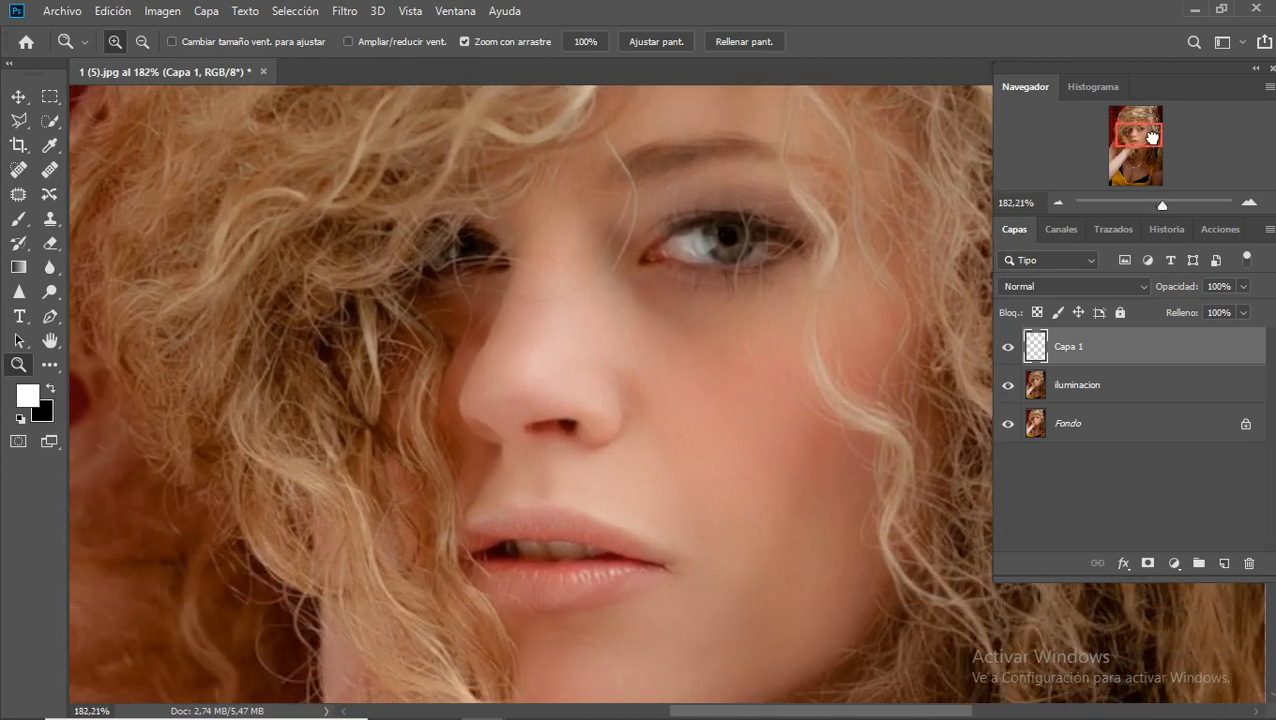
{"action": "left_click_drag", "start_coordinate": [1161, 205], "coordinate": [1156, 205]}
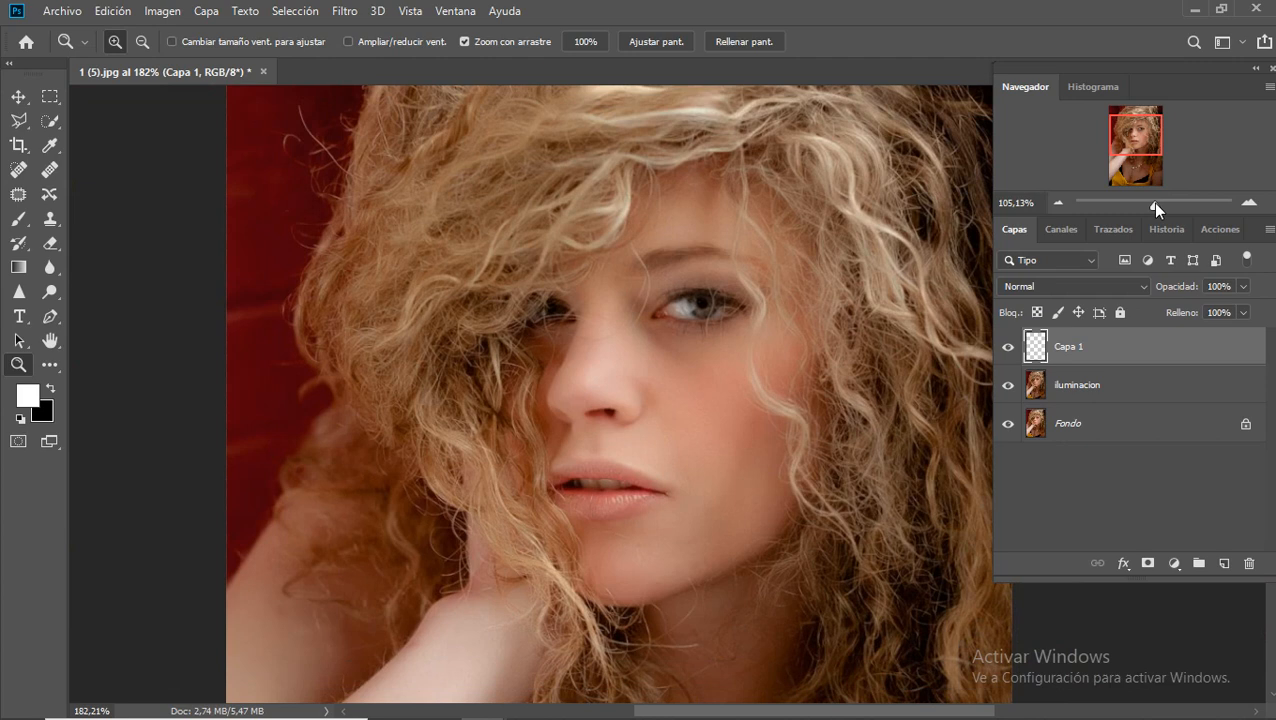
{"action": "left_click", "coordinate": [18, 219]}
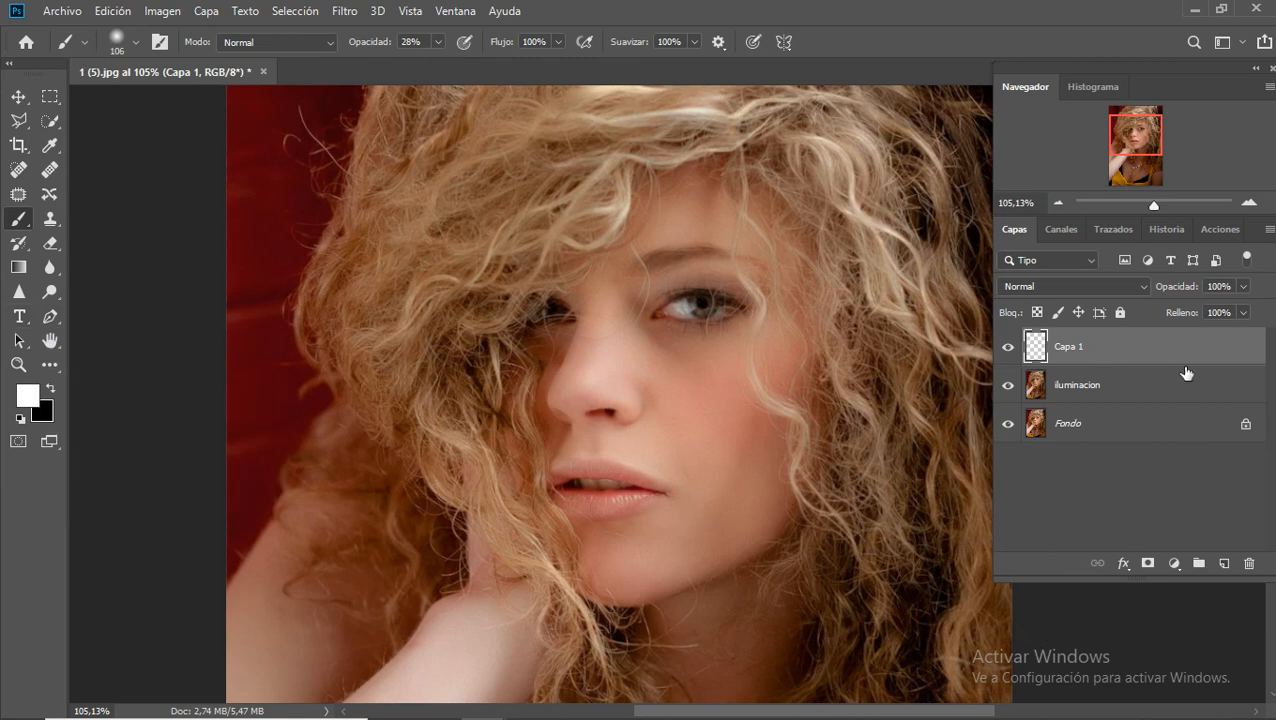
{"action": "double_click", "coordinate": [1066, 350]}
{"action": "type", "text": "f"}
{"action": "key", "text": "Return"}
Step: Set the brush opacity to 42% and paint soft white light over both eyes on the top iluminacion layer
{"action": "left_click", "coordinate": [439, 42]}
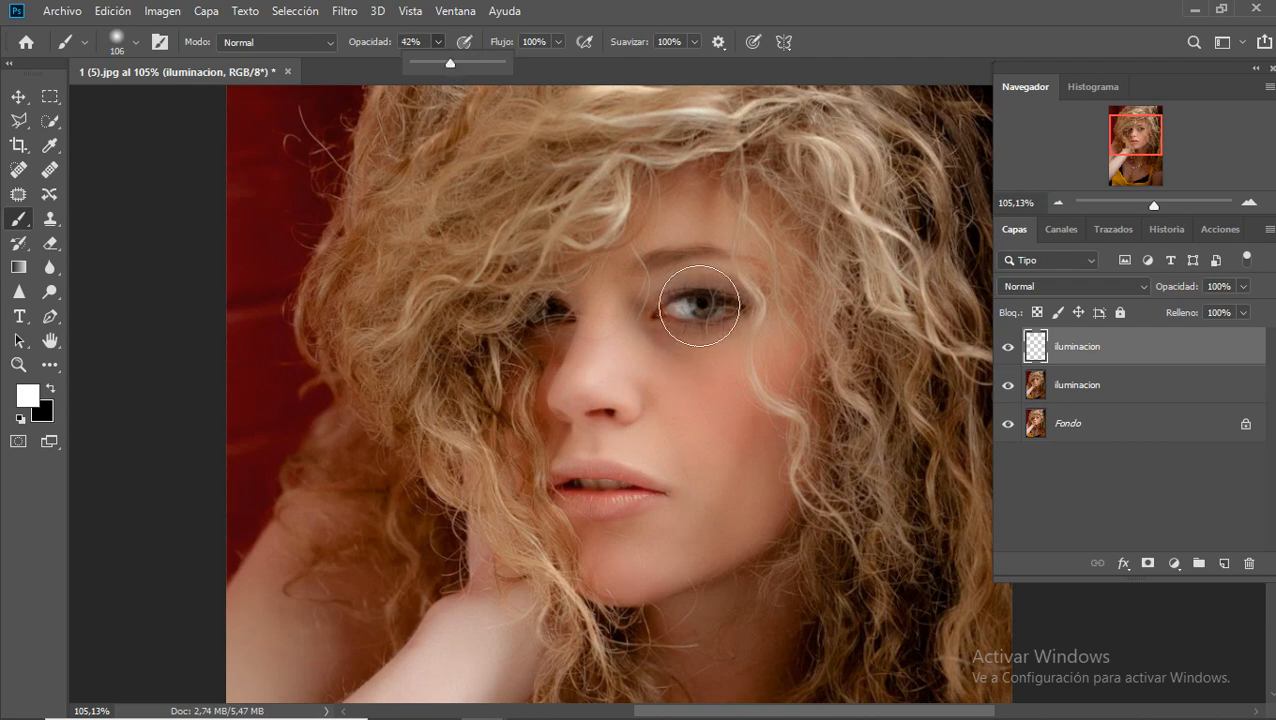
{"action": "mouse_move", "coordinate": [694, 300]}
{"action": "left_mouse_down"}
{"action": "mouse_move", "coordinate": [662, 307]}
{"action": "mouse_move", "coordinate": [749, 316]}
{"action": "left_mouse_up"}
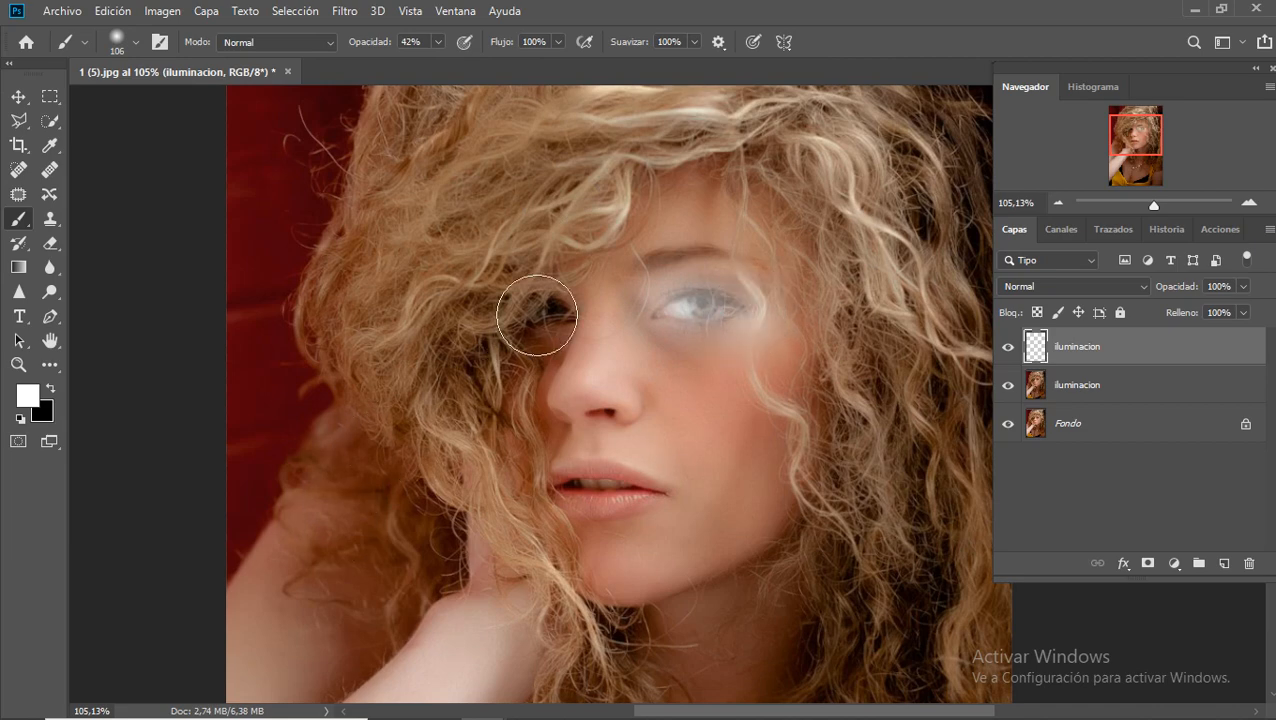
{"action": "left_click_drag", "start_coordinate": [535, 308], "coordinate": [540, 318]}
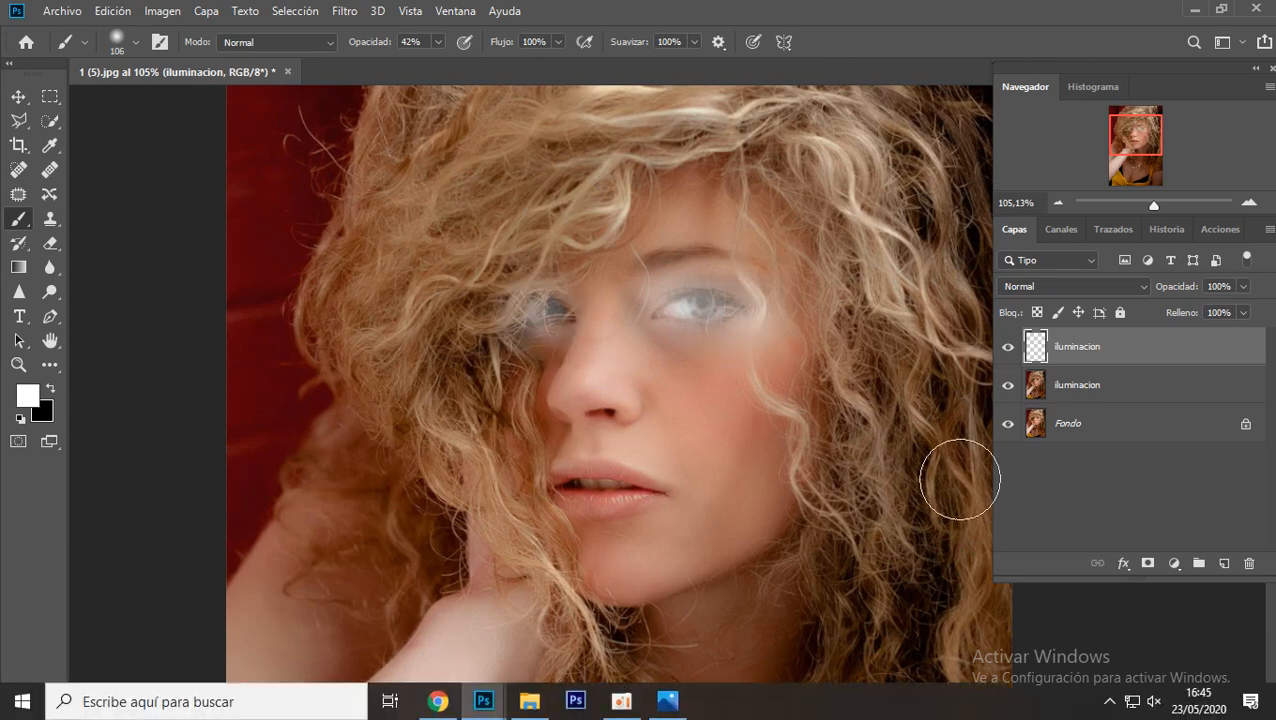
Step: Set the top iluminacion layer's blending mode to Luz suave and toggle its visibility to compare before and after
{"action": "left_click", "coordinate": [1077, 282]}
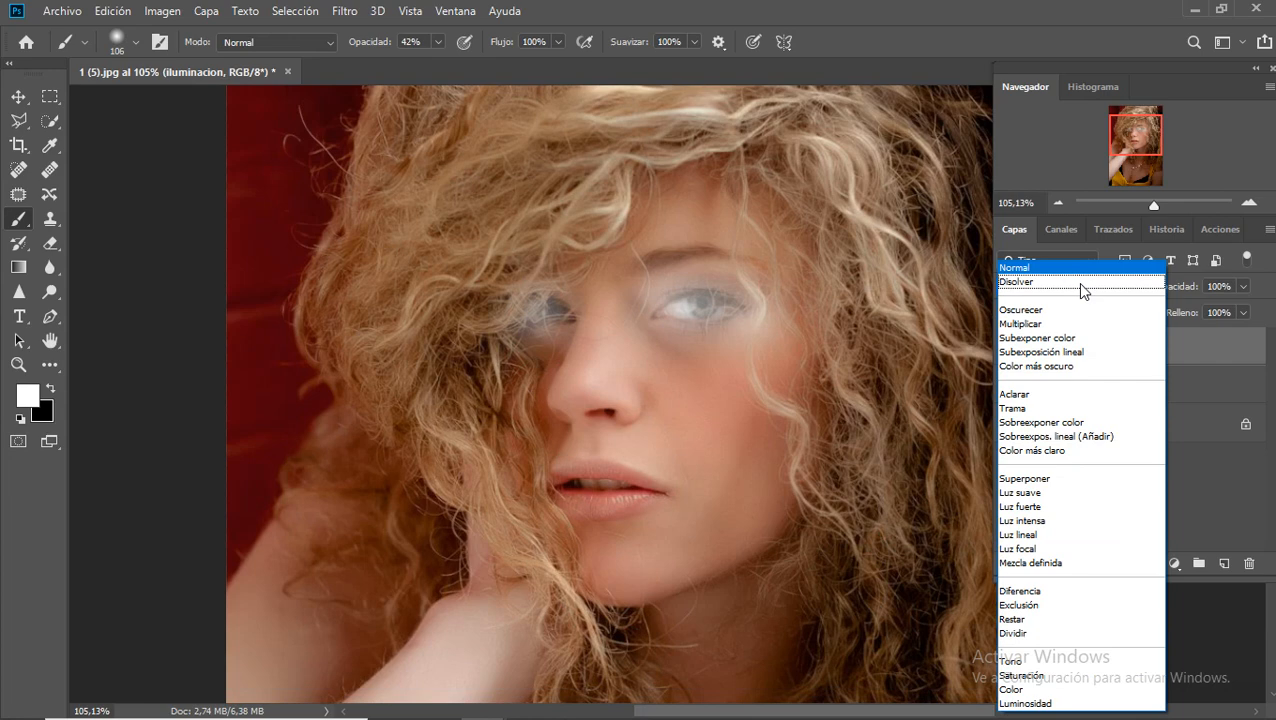
{"action": "left_click", "coordinate": [1049, 493]}
{"action": "left_click", "coordinate": [1009, 348]}
{"action": "left_click", "coordinate": [1009, 348]}
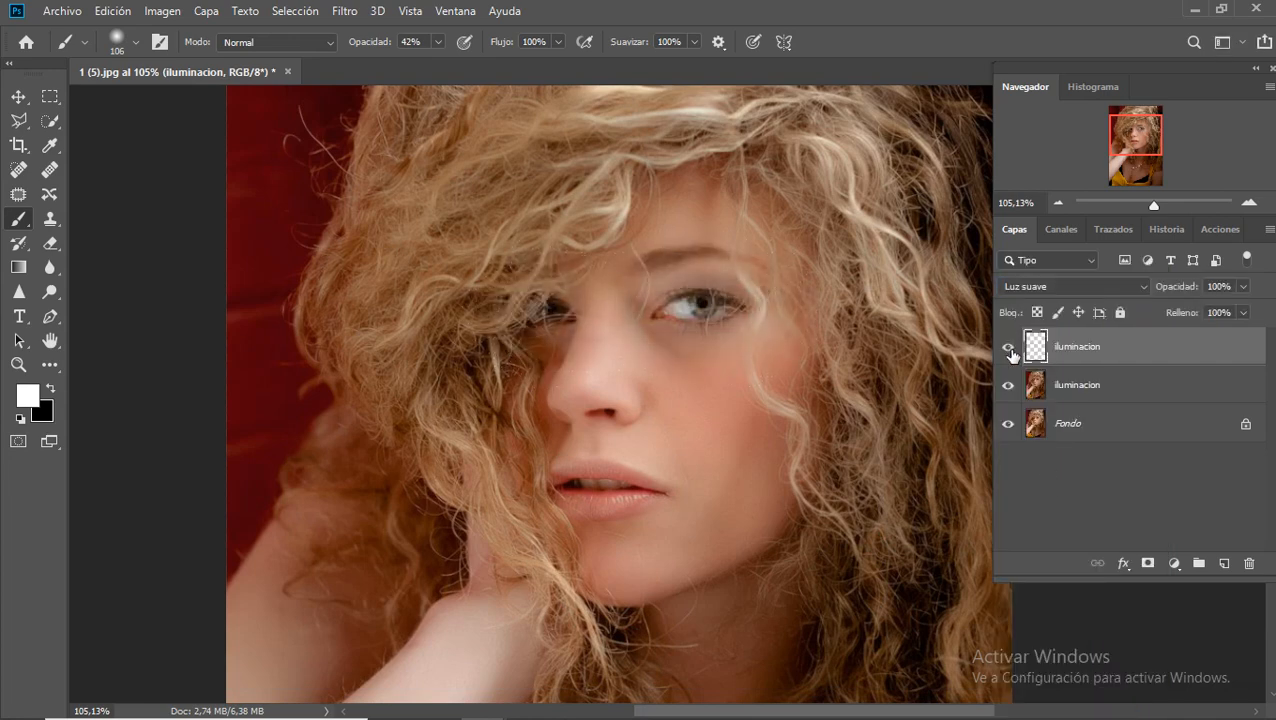
{"action": "left_click", "coordinate": [1009, 348]}
{"action": "left_click", "coordinate": [1009, 348]}
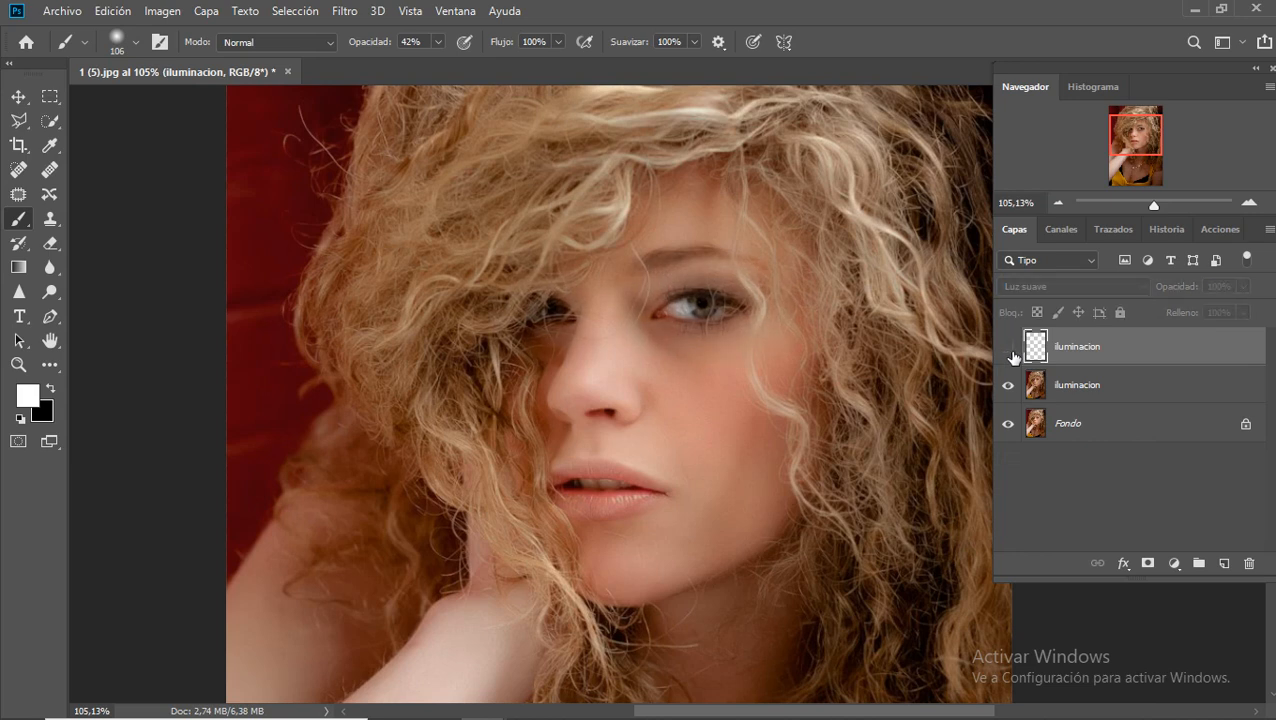
{"action": "left_click", "coordinate": [1009, 348]}
{"action": "left_click", "coordinate": [1009, 348]}
{"action": "left_click", "coordinate": [1009, 348]}
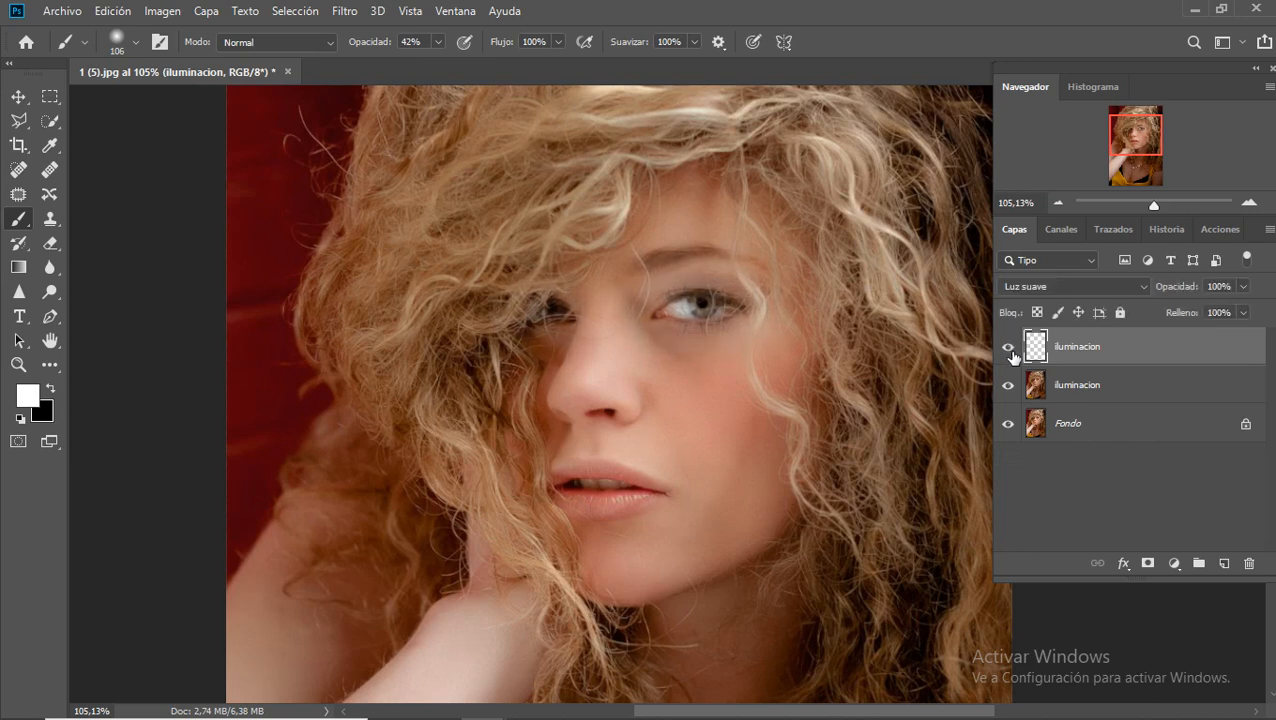
{"action": "left_click", "coordinate": [1009, 348]}
{"action": "left_click", "coordinate": [1009, 348]}
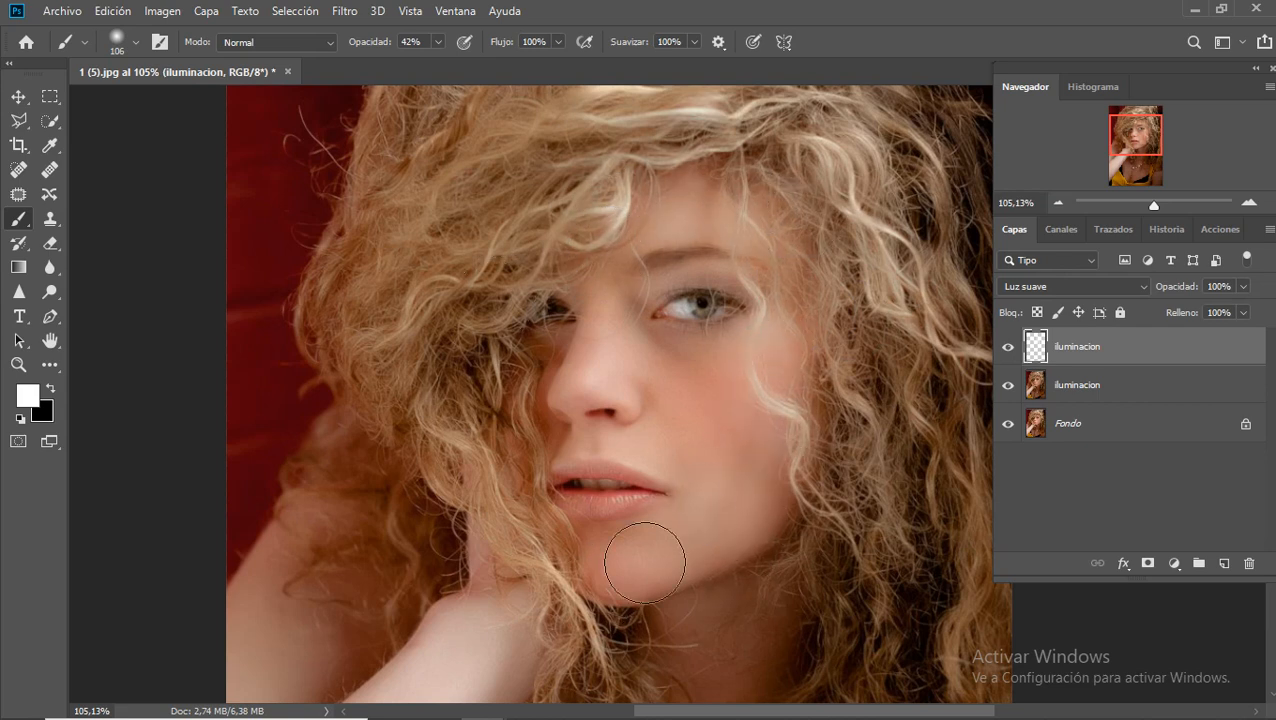
Step: Paint soft white light over the hair on both sides, the cheek, the forehead and the red background
{"action": "mouse_move", "coordinate": [462, 126]}
{"action": "left_mouse_down"}
{"action": "mouse_move", "coordinate": [416, 195]}
{"action": "mouse_move", "coordinate": [442, 427]}
{"action": "mouse_move", "coordinate": [394, 330]}
{"action": "mouse_move", "coordinate": [386, 594]}
{"action": "left_mouse_up"}
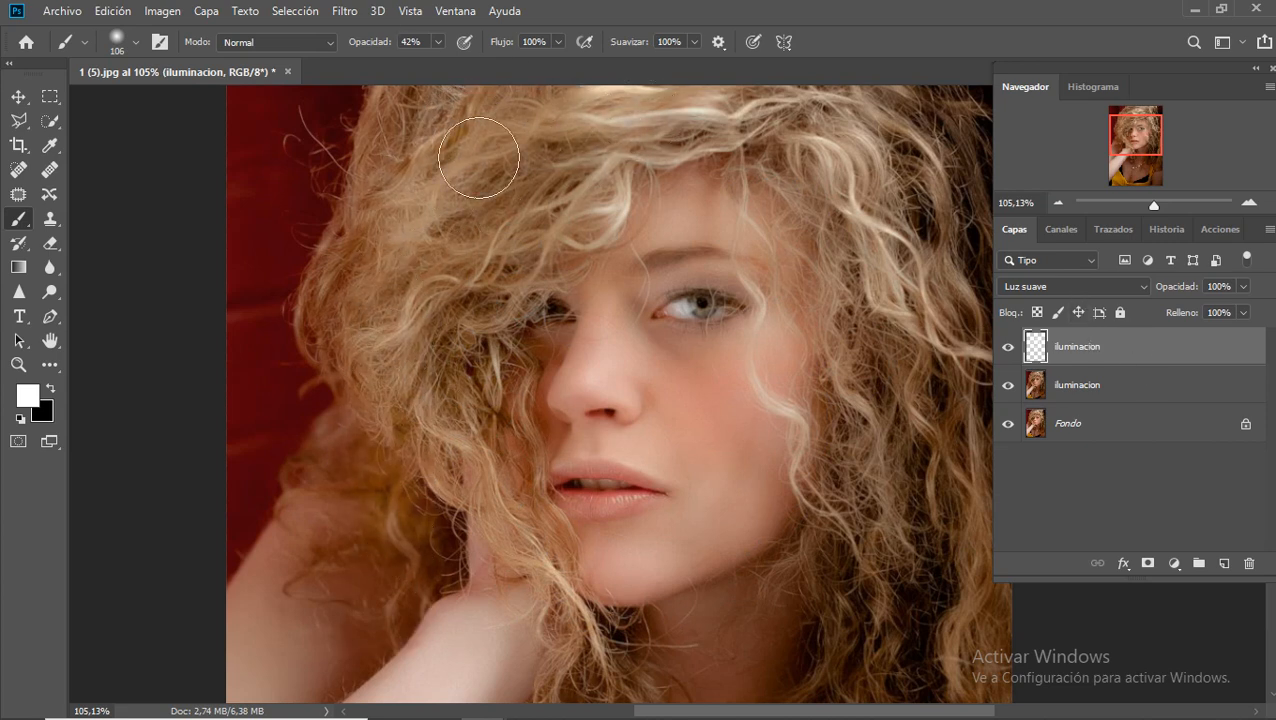
{"action": "mouse_move", "coordinate": [886, 192]}
{"action": "left_mouse_down"}
{"action": "mouse_move", "coordinate": [910, 456]}
{"action": "mouse_move", "coordinate": [894, 496]}
{"action": "mouse_move", "coordinate": [926, 419]}
{"action": "mouse_move", "coordinate": [908, 512]}
{"action": "left_mouse_up"}
{"action": "mouse_move", "coordinate": [669, 352]}
{"action": "left_mouse_down"}
{"action": "mouse_move", "coordinate": [684, 396]}
{"action": "mouse_move", "coordinate": [693, 374]}
{"action": "mouse_move", "coordinate": [748, 430]}
{"action": "mouse_move", "coordinate": [759, 367]}
{"action": "mouse_move", "coordinate": [773, 404]}
{"action": "mouse_move", "coordinate": [731, 520]}
{"action": "mouse_move", "coordinate": [672, 440]}
{"action": "mouse_move", "coordinate": [718, 427]}
{"action": "mouse_move", "coordinate": [763, 496]}
{"action": "left_mouse_up"}
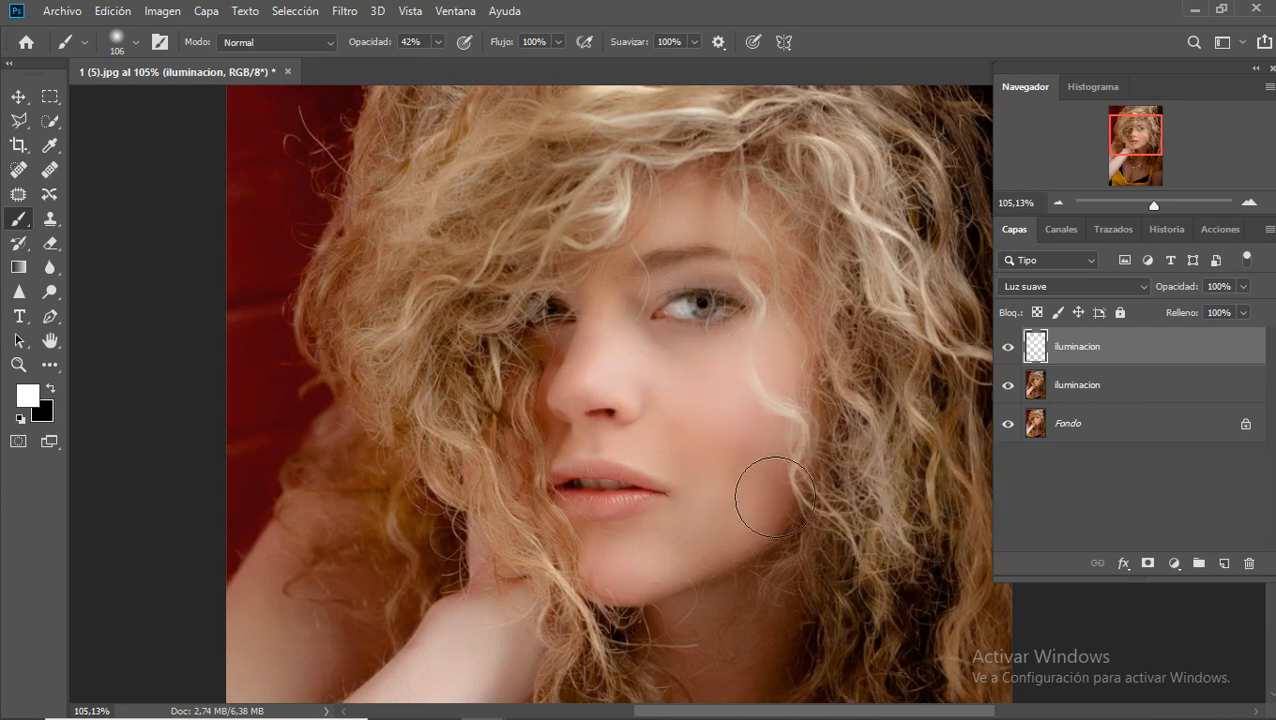
{"action": "mouse_move", "coordinate": [646, 238]}
{"action": "left_mouse_down"}
{"action": "mouse_move", "coordinate": [714, 270]}
{"action": "mouse_move", "coordinate": [605, 316]}
{"action": "mouse_move", "coordinate": [625, 258]}
{"action": "mouse_move", "coordinate": [776, 299]}
{"action": "mouse_move", "coordinate": [545, 301]}
{"action": "mouse_move", "coordinate": [624, 178]}
{"action": "left_mouse_up"}
{"action": "mouse_move", "coordinate": [343, 300]}
{"action": "left_mouse_down"}
{"action": "mouse_move", "coordinate": [366, 225]}
{"action": "mouse_move", "coordinate": [406, 398]}
{"action": "left_mouse_up"}
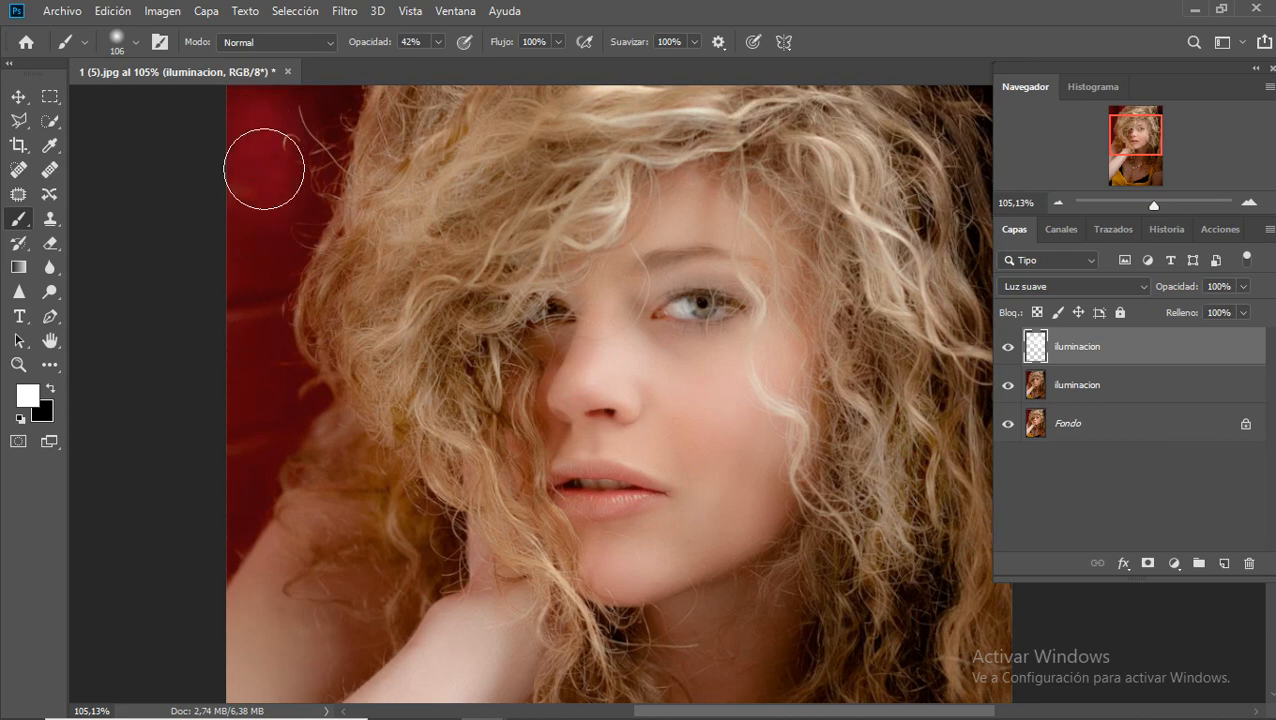
Step: Erase excess light from the red background, the hair and the hairline above the forehead with the Eraser
{"action": "left_click", "coordinate": [48, 243]}
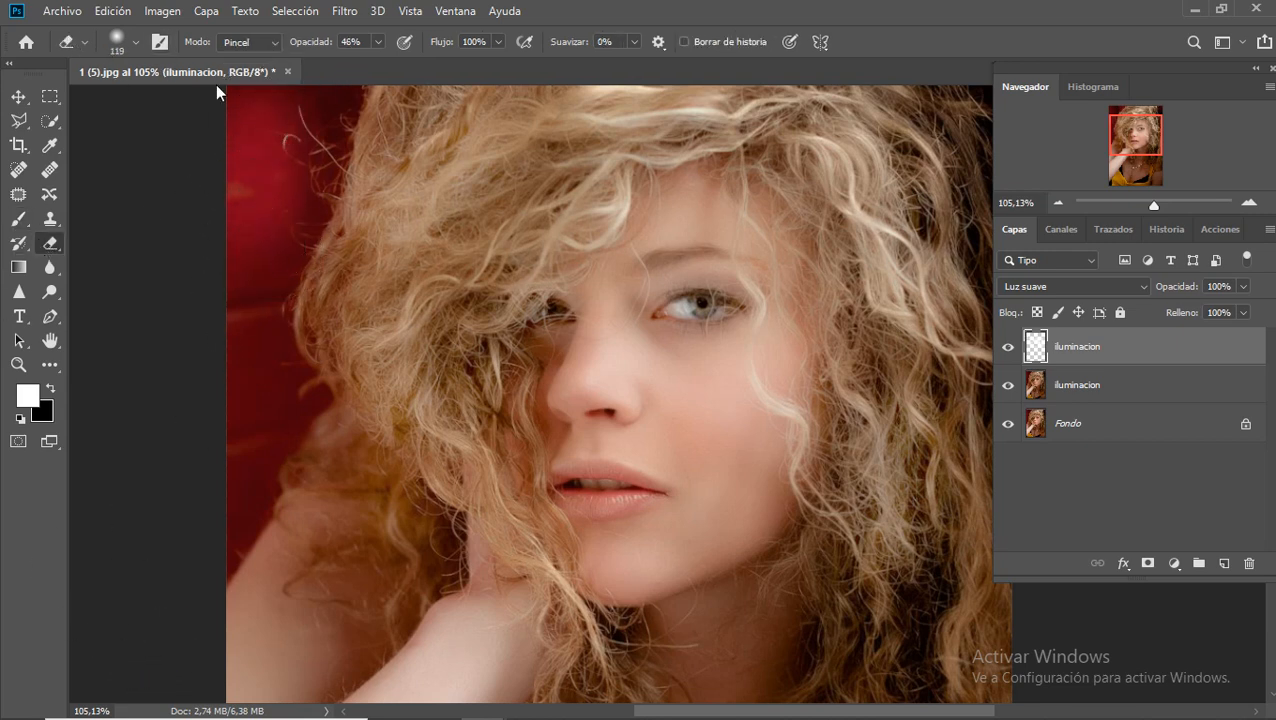
{"action": "mouse_move", "coordinate": [305, 157]}
{"action": "left_mouse_down"}
{"action": "mouse_move", "coordinate": [274, 125]}
{"action": "mouse_move", "coordinate": [256, 226]}
{"action": "mouse_move", "coordinate": [249, 193]}
{"action": "left_mouse_up"}
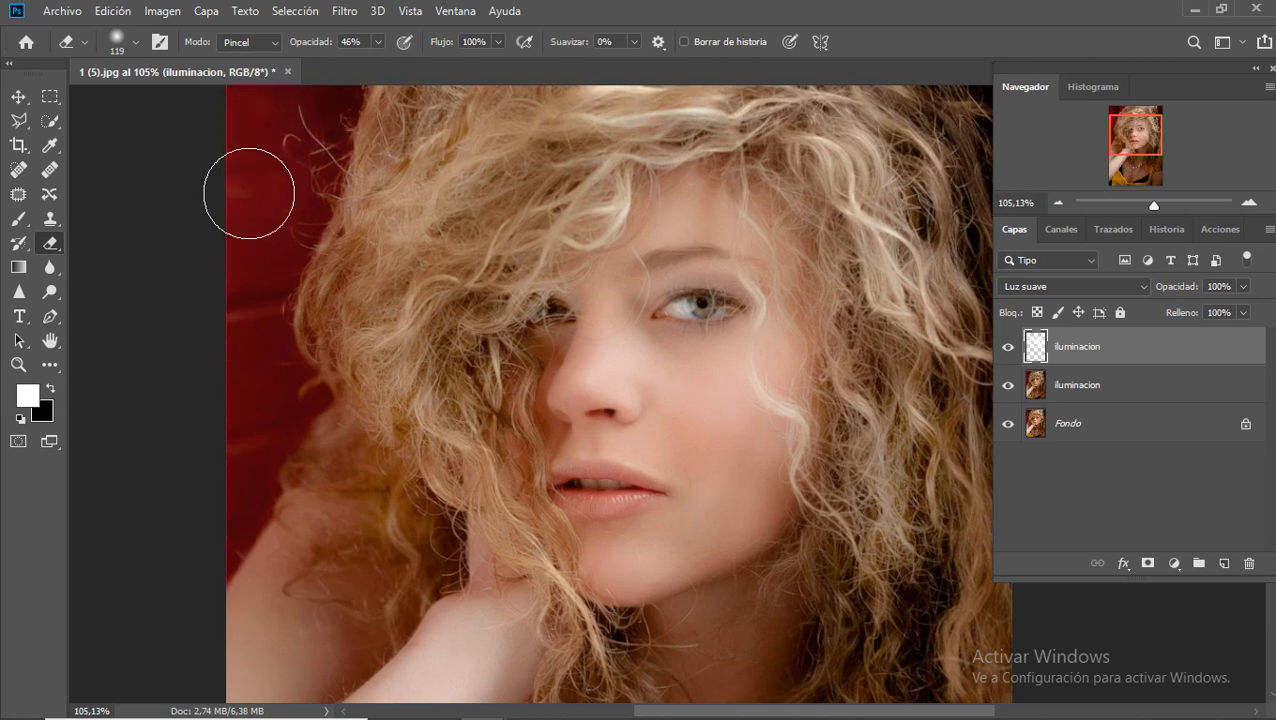
{"action": "left_click_drag", "start_coordinate": [459, 104], "coordinate": [454, 306]}
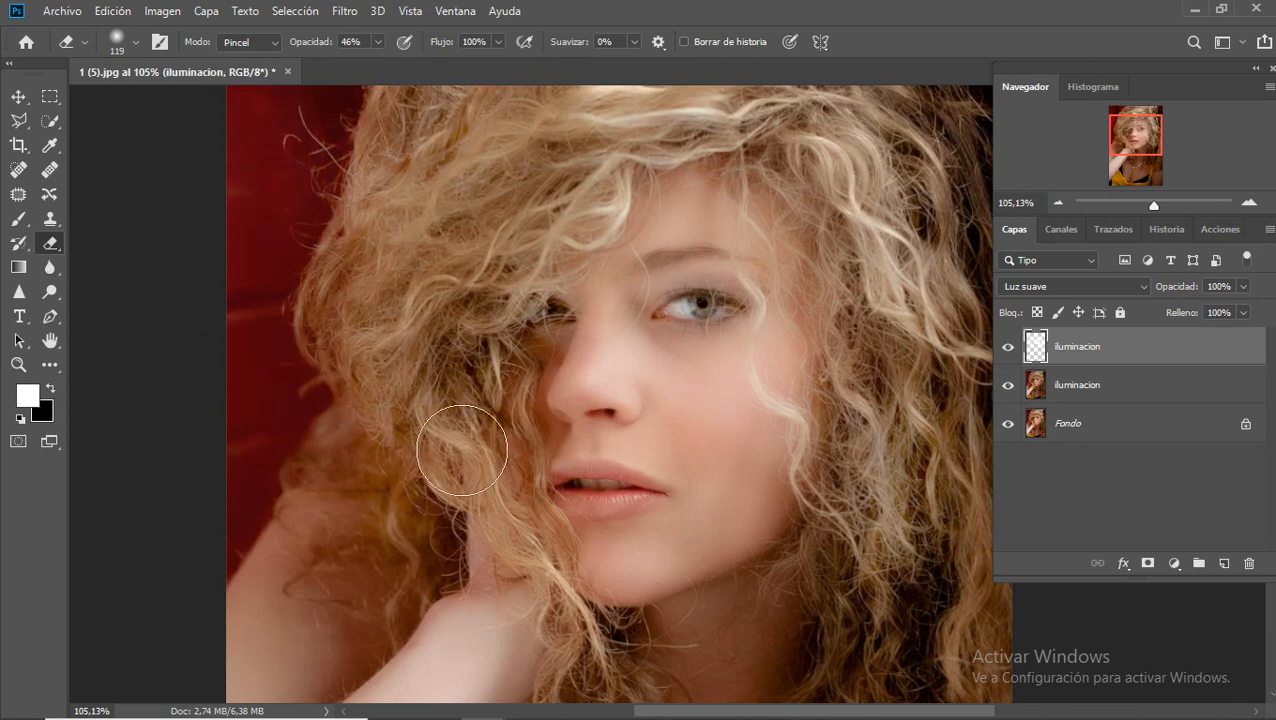
{"action": "left_click_drag", "start_coordinate": [677, 165], "coordinate": [617, 148]}
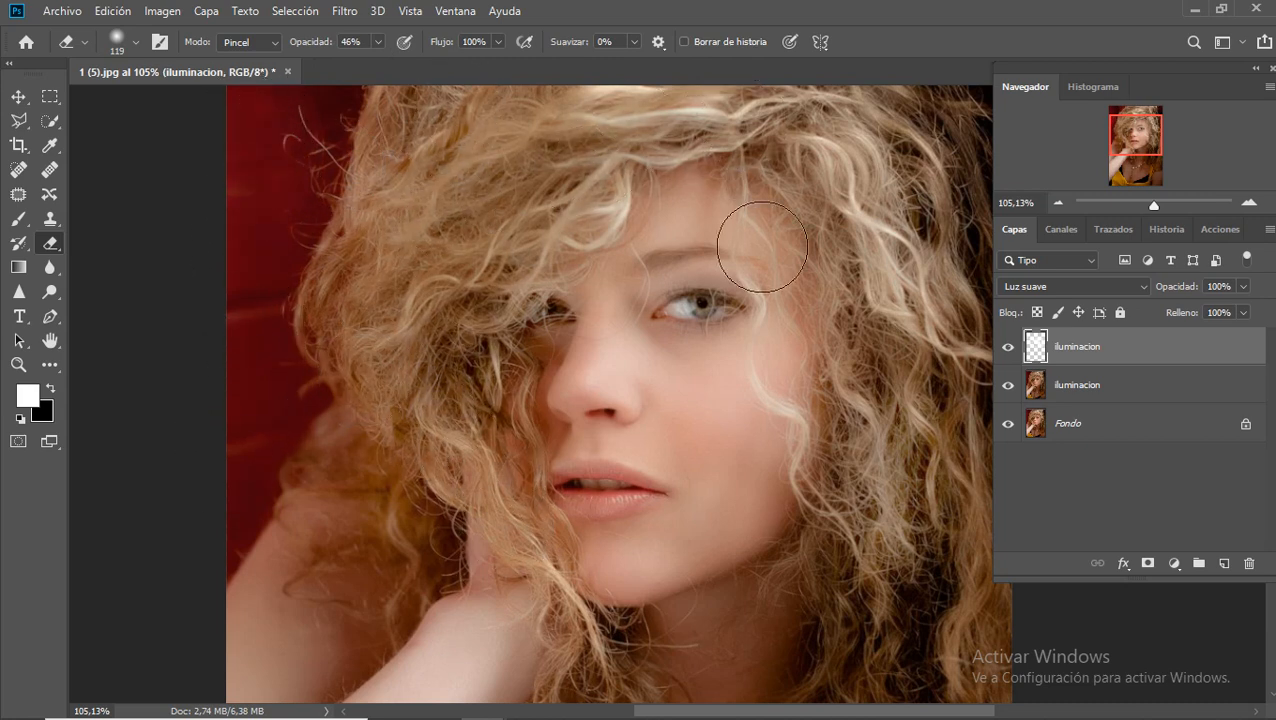
Step: Erase excess light from the hair beside the cheek, then paint soft white light over the neck, chest and necklace at 42% brush opacity
{"action": "mouse_move", "coordinate": [895, 430]}
{"action": "left_mouse_down"}
{"action": "mouse_move", "coordinate": [913, 550]}
{"action": "mouse_move", "coordinate": [828, 439]}
{"action": "mouse_move", "coordinate": [831, 424]}
{"action": "mouse_move", "coordinate": [899, 509]}
{"action": "left_mouse_up"}
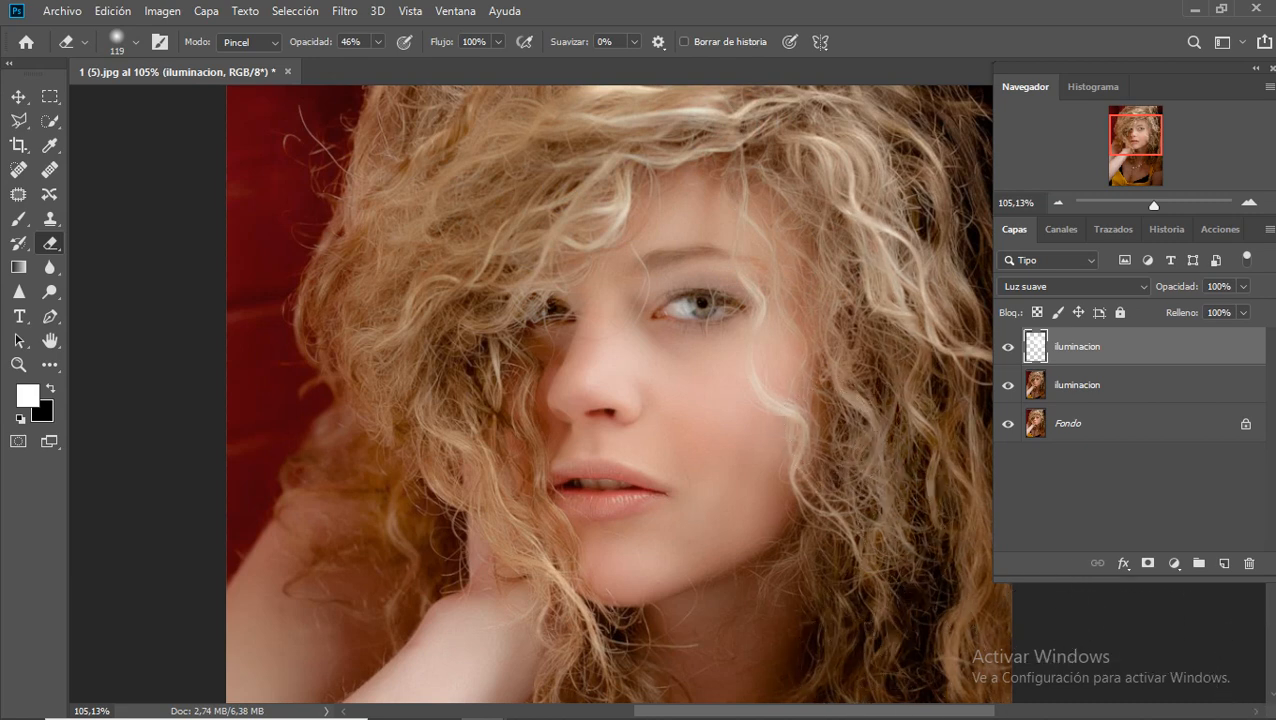
{"action": "scroll", "coordinate": [617, 393], "scroll_direction": "down", "scroll_amount": 5}
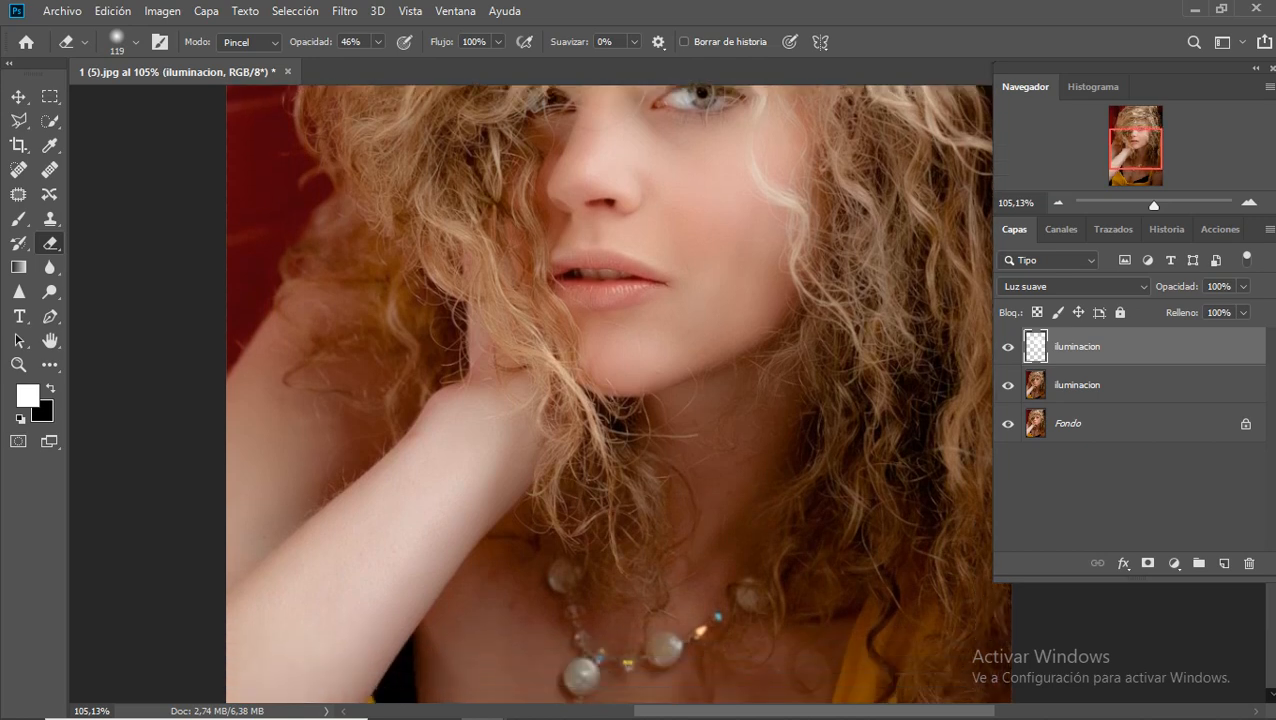
{"action": "scroll", "coordinate": [1268, 708], "scroll_direction": "down", "scroll_amount": 1}
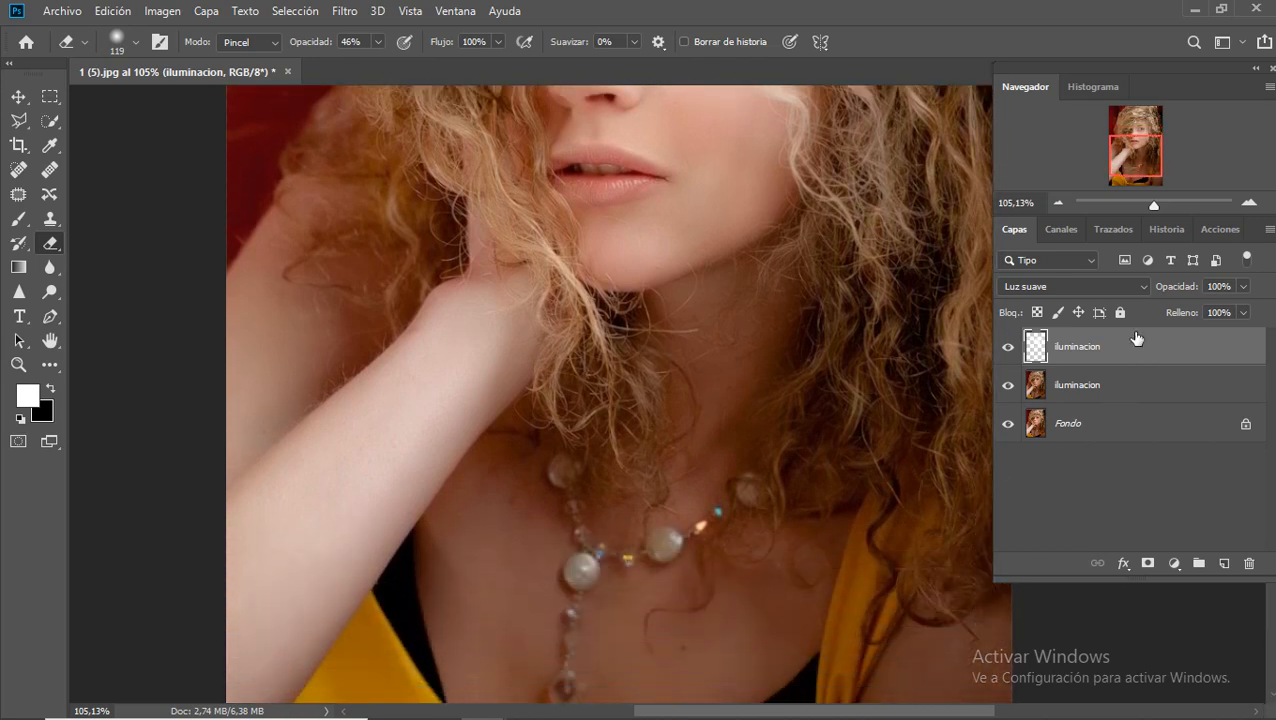
{"action": "left_click", "coordinate": [18, 219]}
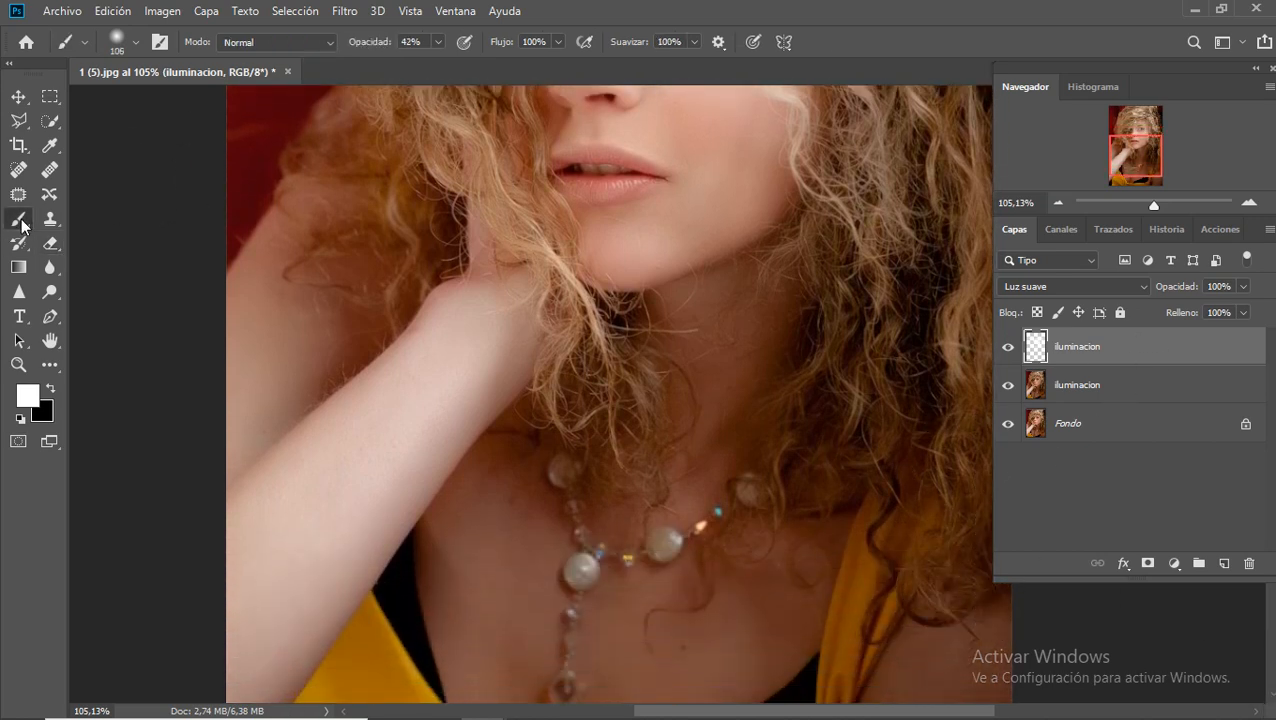
{"action": "mouse_move", "coordinate": [738, 360]}
{"action": "left_mouse_down"}
{"action": "mouse_move", "coordinate": [726, 458]}
{"action": "mouse_move", "coordinate": [721, 348]}
{"action": "mouse_move", "coordinate": [715, 406]}
{"action": "mouse_move", "coordinate": [676, 396]}
{"action": "mouse_move", "coordinate": [632, 487]}
{"action": "mouse_move", "coordinate": [693, 426]}
{"action": "mouse_move", "coordinate": [716, 438]}
{"action": "mouse_move", "coordinate": [595, 572]}
{"action": "mouse_move", "coordinate": [594, 509]}
{"action": "mouse_move", "coordinate": [727, 536]}
{"action": "mouse_move", "coordinate": [830, 427]}
{"action": "mouse_move", "coordinate": [802, 384]}
{"action": "mouse_move", "coordinate": [850, 570]}
{"action": "mouse_move", "coordinate": [828, 551]}
{"action": "mouse_move", "coordinate": [775, 597]}
{"action": "mouse_move", "coordinate": [613, 567]}
{"action": "mouse_move", "coordinate": [670, 552]}
{"action": "mouse_move", "coordinate": [537, 588]}
{"action": "mouse_move", "coordinate": [575, 579]}
{"action": "mouse_move", "coordinate": [579, 538]}
{"action": "mouse_move", "coordinate": [487, 447]}
{"action": "left_mouse_up"}
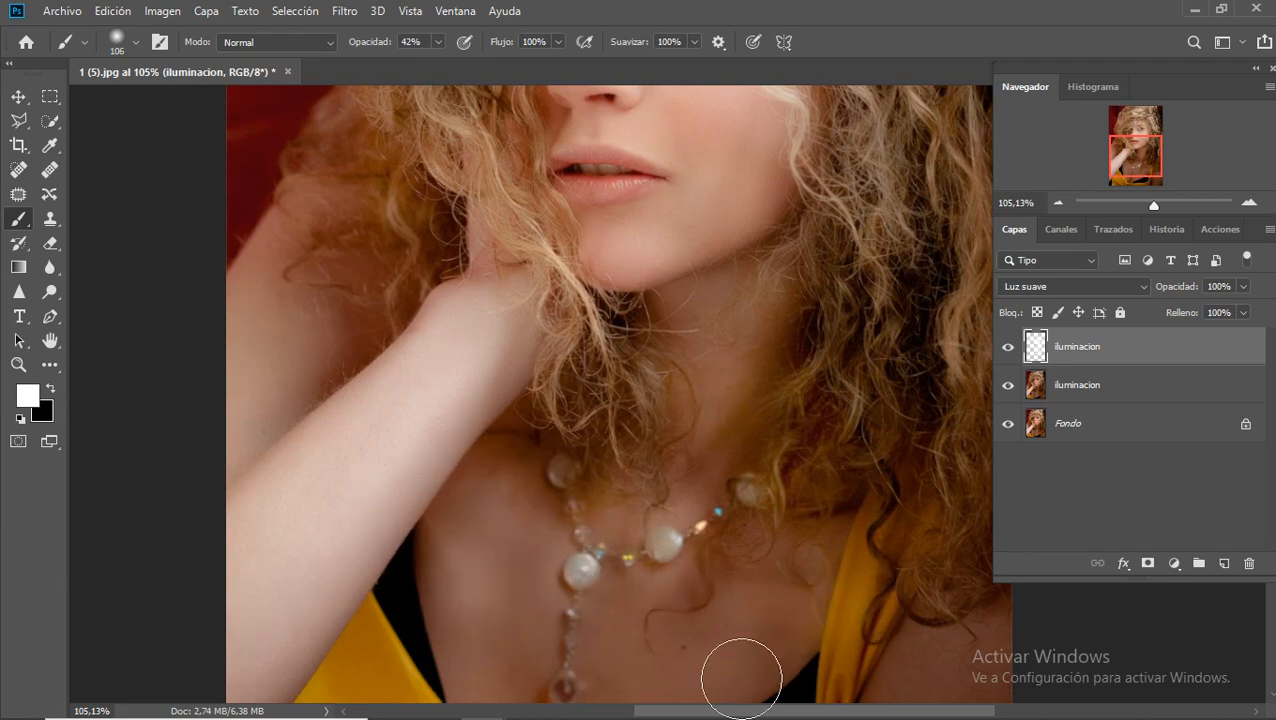
{"action": "mouse_move", "coordinate": [789, 715]}
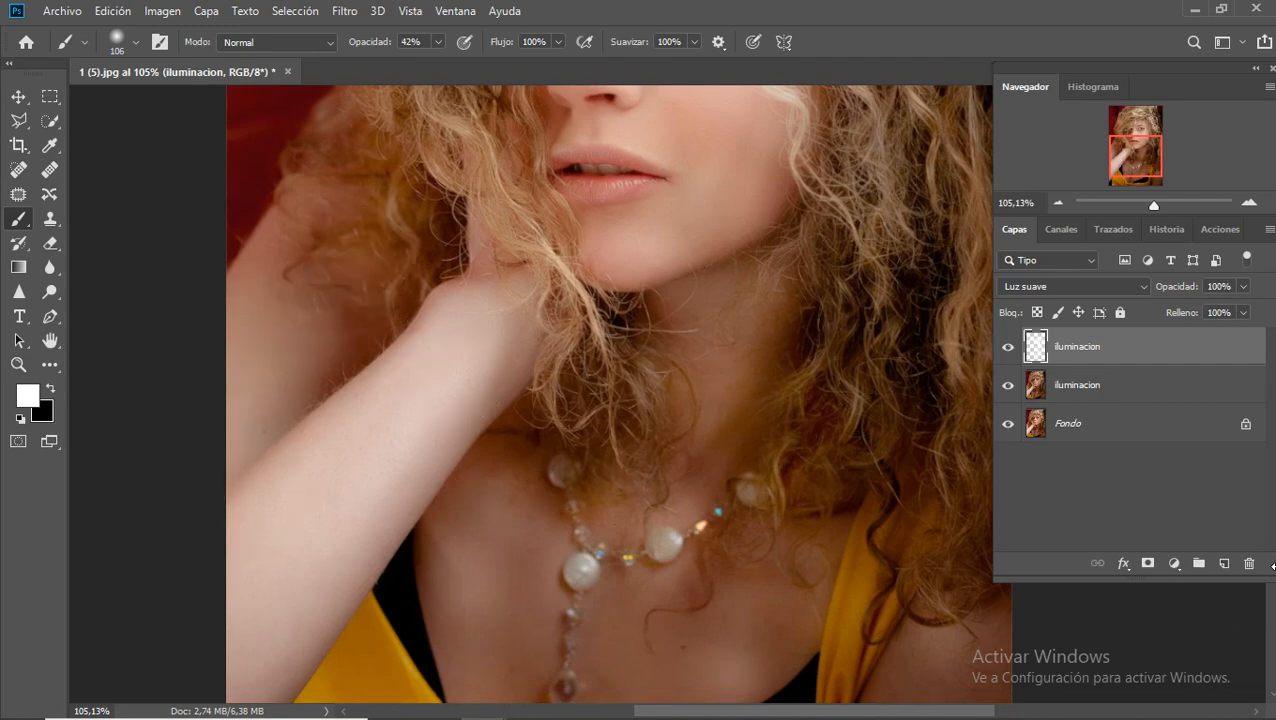
Step: Toggle the top iluminacion layer's visibility to compare the whole portrait with and without the added light
{"action": "key", "text": "ctrl+minus"}
{"action": "key", "text": "ctrl+minus"}
{"action": "key", "text": "ctrl+minus"}
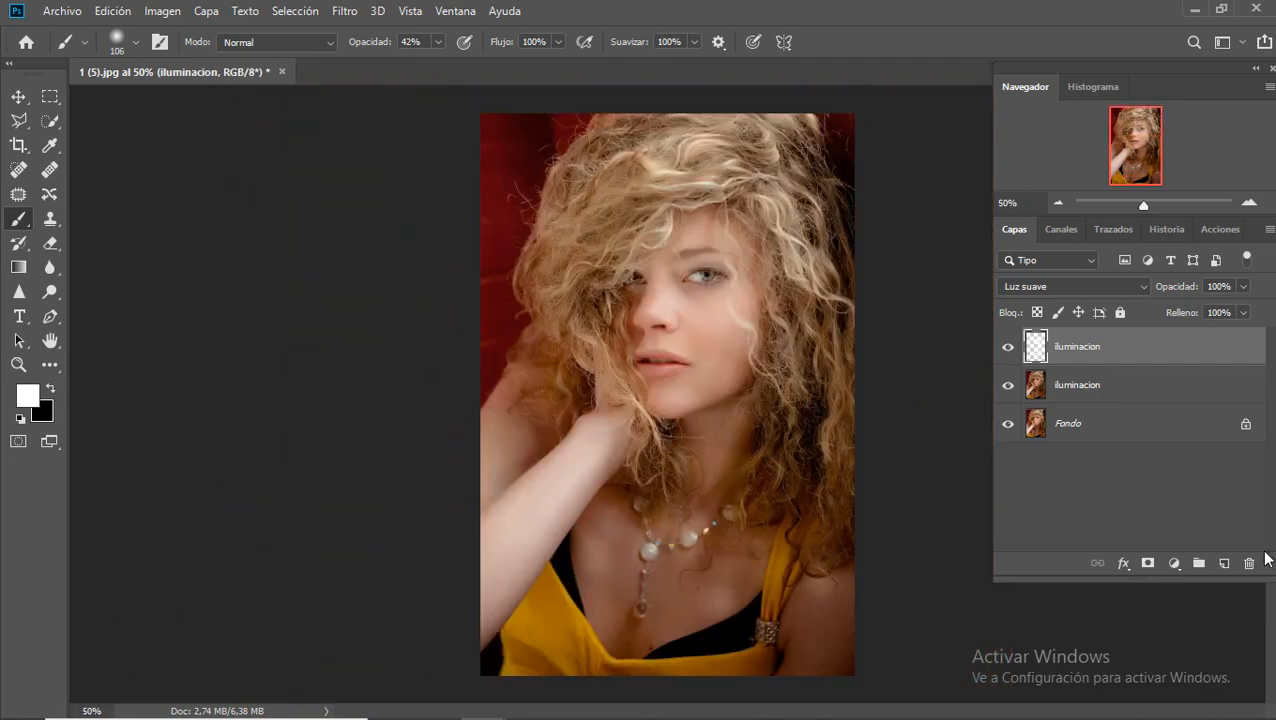
{"action": "left_click", "coordinate": [1007, 350]}
{"action": "left_click", "coordinate": [1007, 350]}
{"action": "left_click", "coordinate": [1007, 350]}
{"action": "left_click", "coordinate": [1007, 350]}
{"action": "left_click", "coordinate": [1007, 350]}
{"action": "left_click", "coordinate": [1007, 350]}
Step: Erase excess light from the cheek, trying Eraser opacities of 73% and 35% before settling on 17%
{"action": "key", "text": "ctrl+plus"}
{"action": "key", "text": "ctrl+plus"}
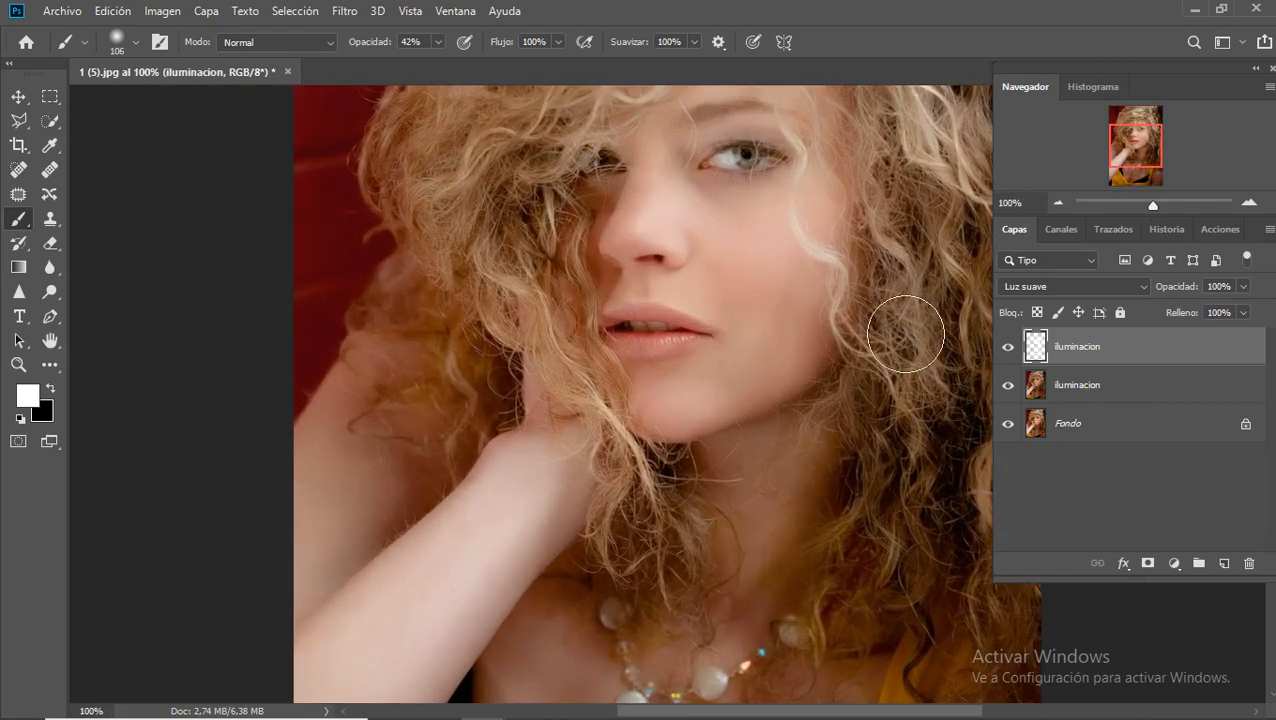
{"action": "left_click", "coordinate": [52, 243]}
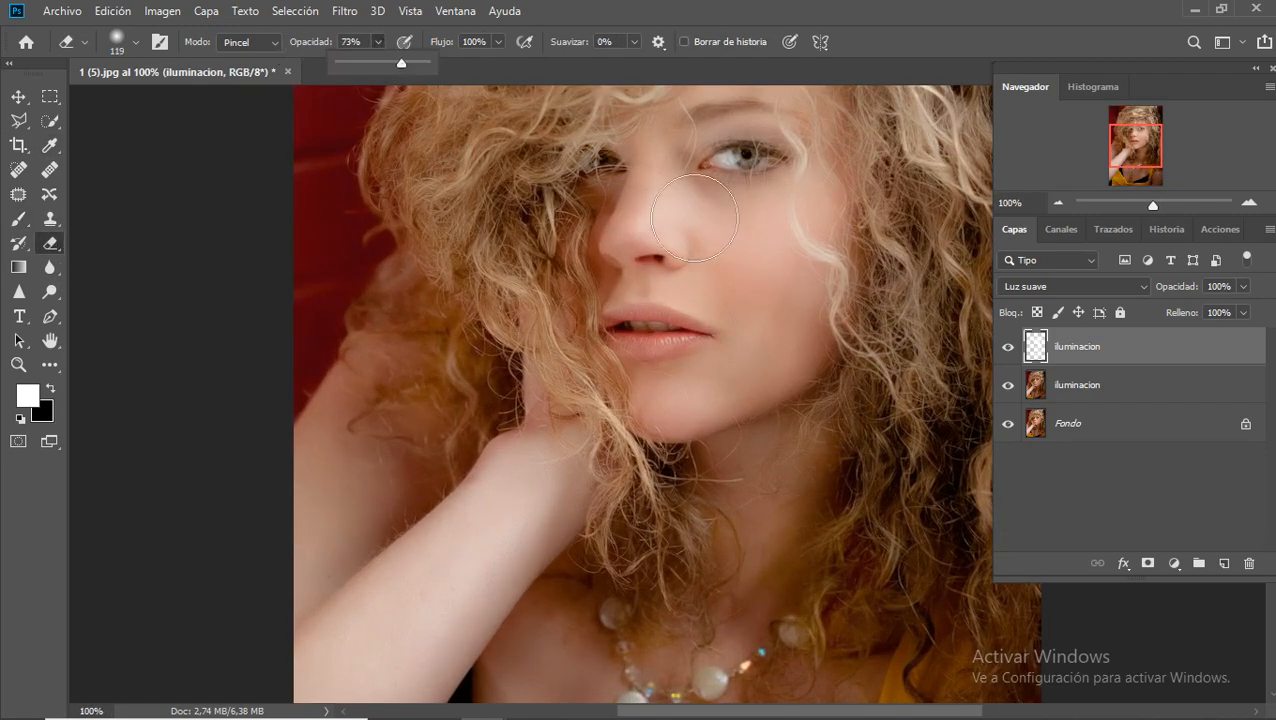
{"action": "left_click_drag", "start_coordinate": [817, 262], "coordinate": [760, 320]}
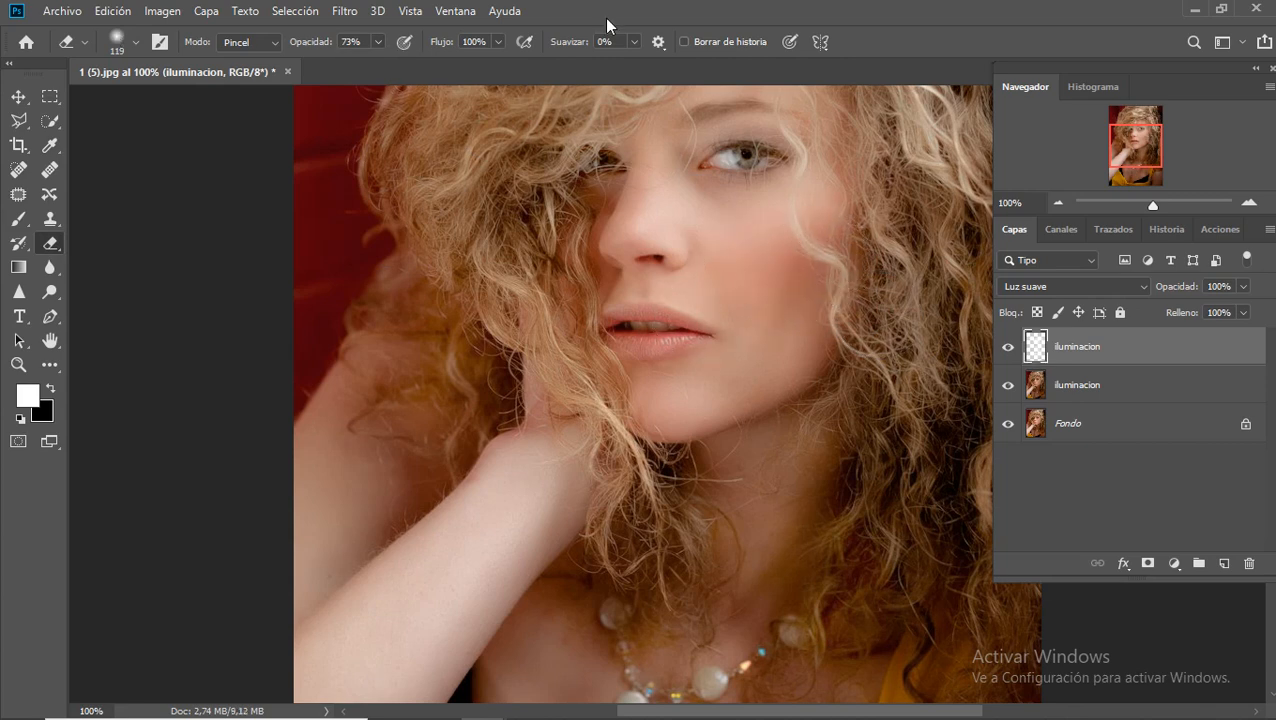
{"action": "left_click", "coordinate": [378, 42]}
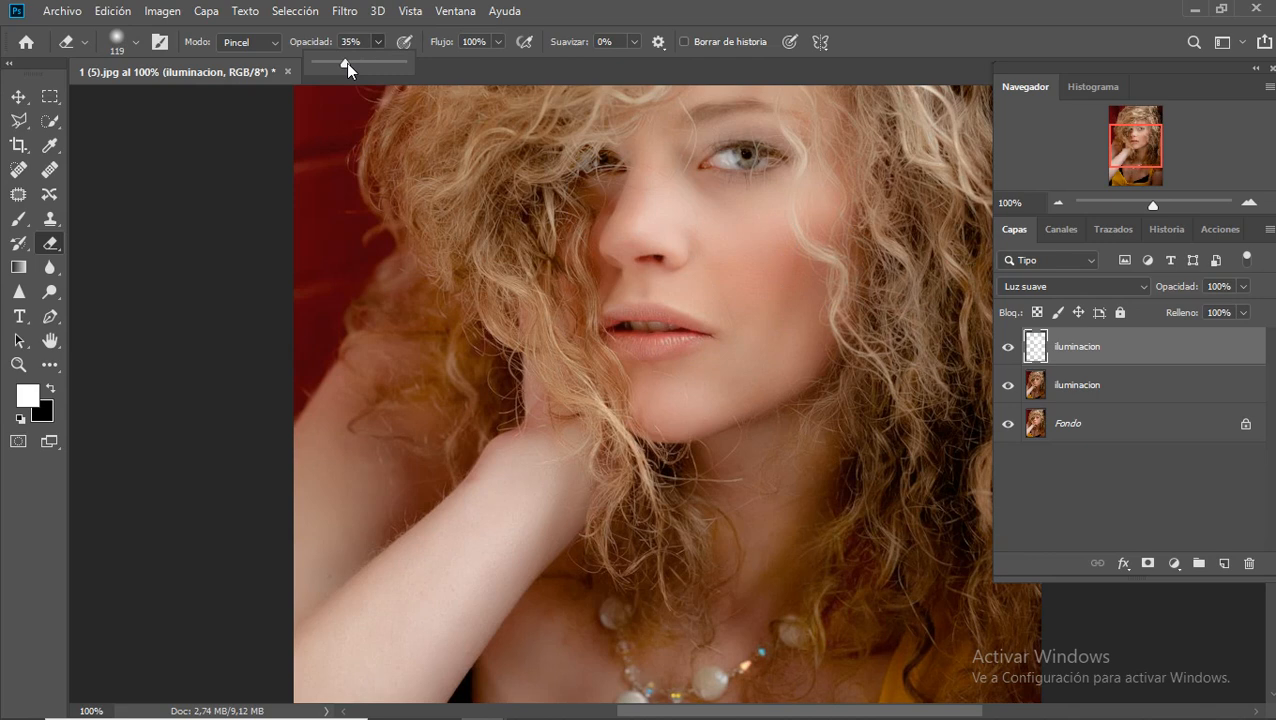
{"action": "key", "text": "Return"}
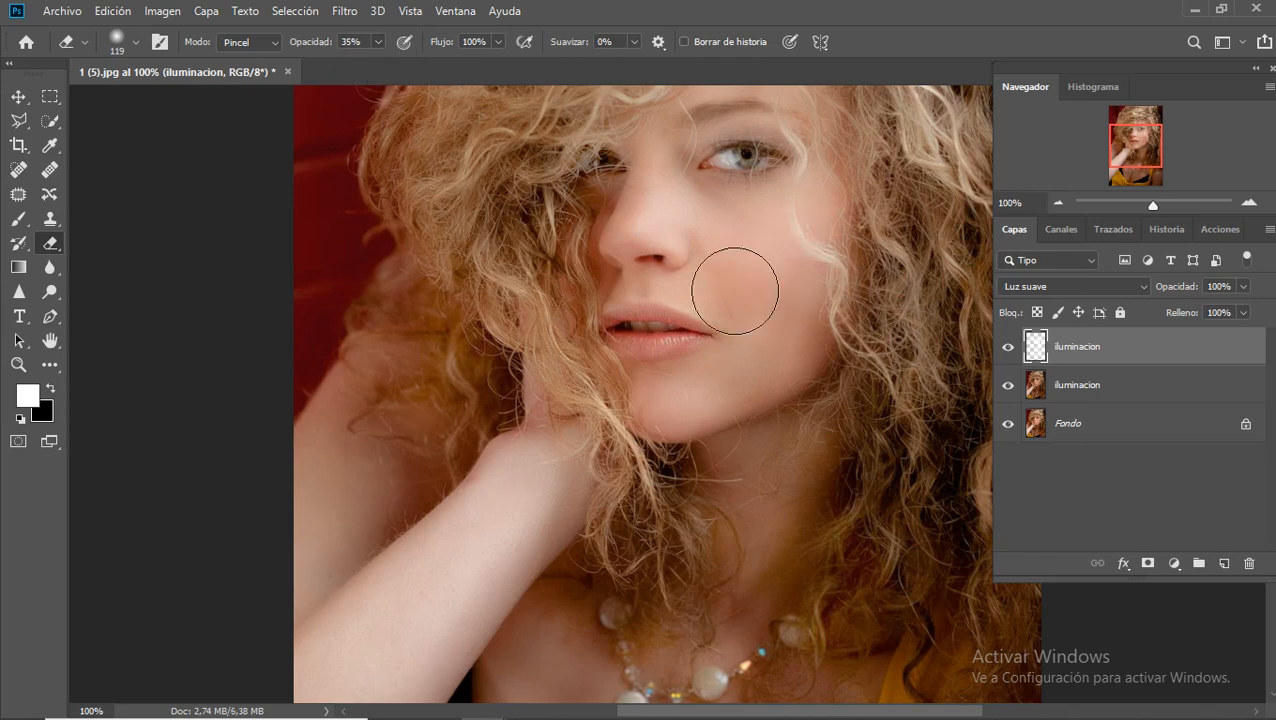
{"action": "left_click_drag", "start_coordinate": [792, 298], "coordinate": [815, 248]}
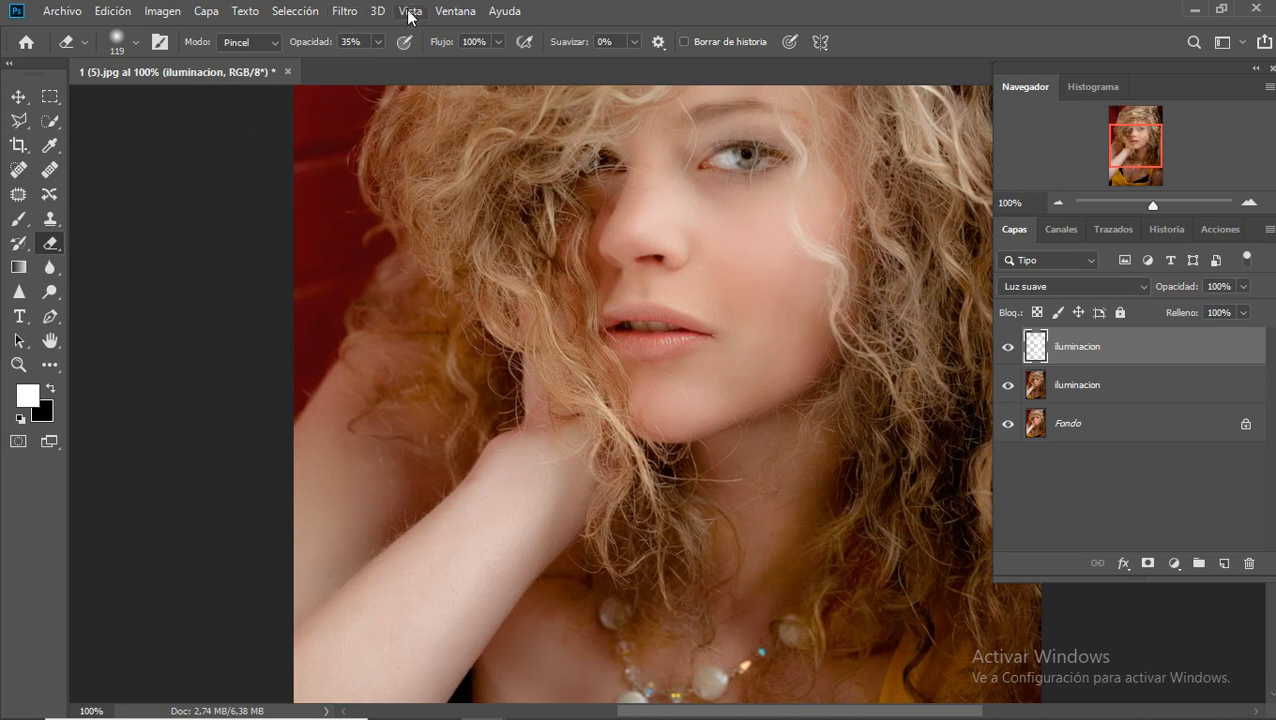
{"action": "left_click", "coordinate": [379, 42]}
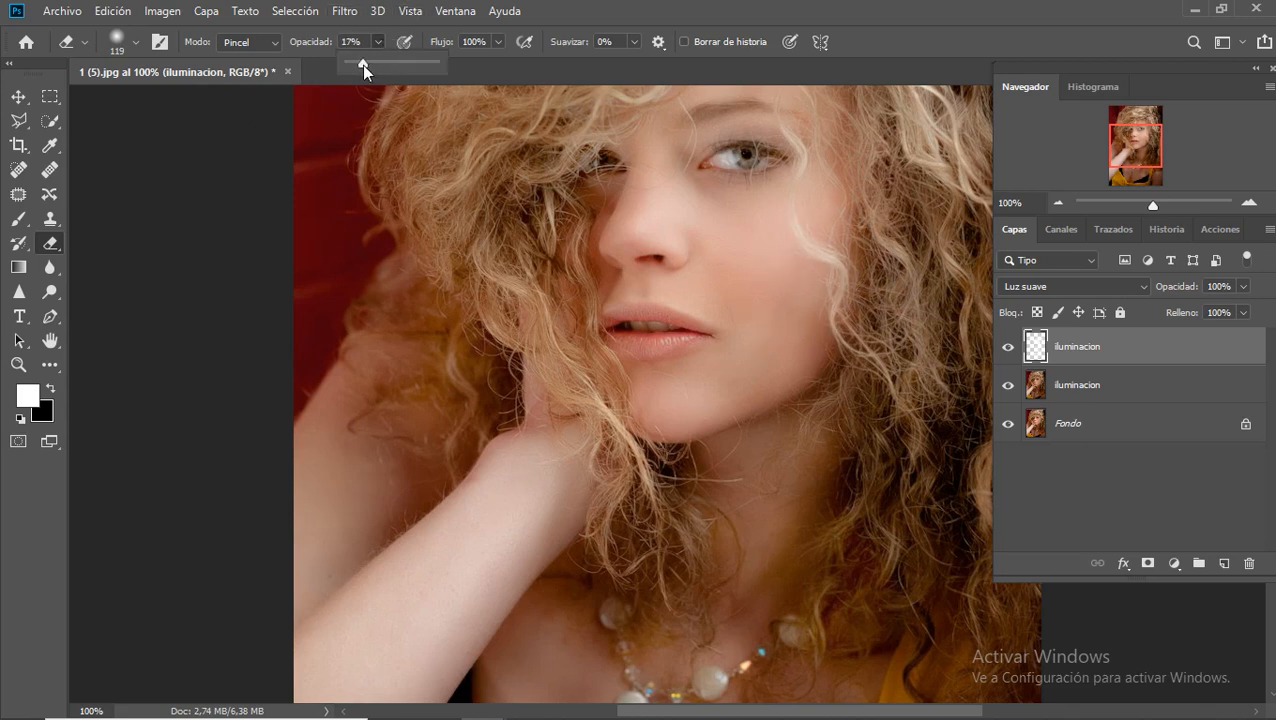
{"action": "left_click", "coordinate": [806, 259]}
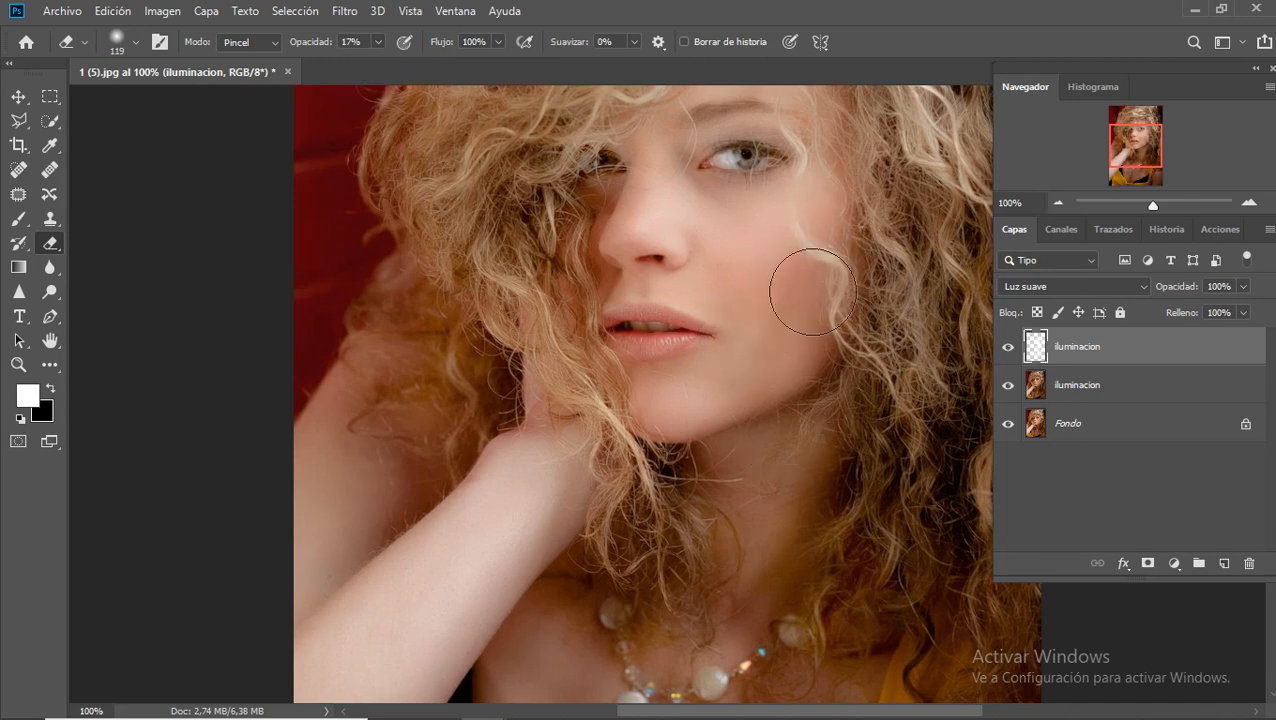
Step: Compare the softened cheek before and after by toggling the top iluminacion layer, and review the full portrait
{"action": "left_click", "coordinate": [1008, 350]}
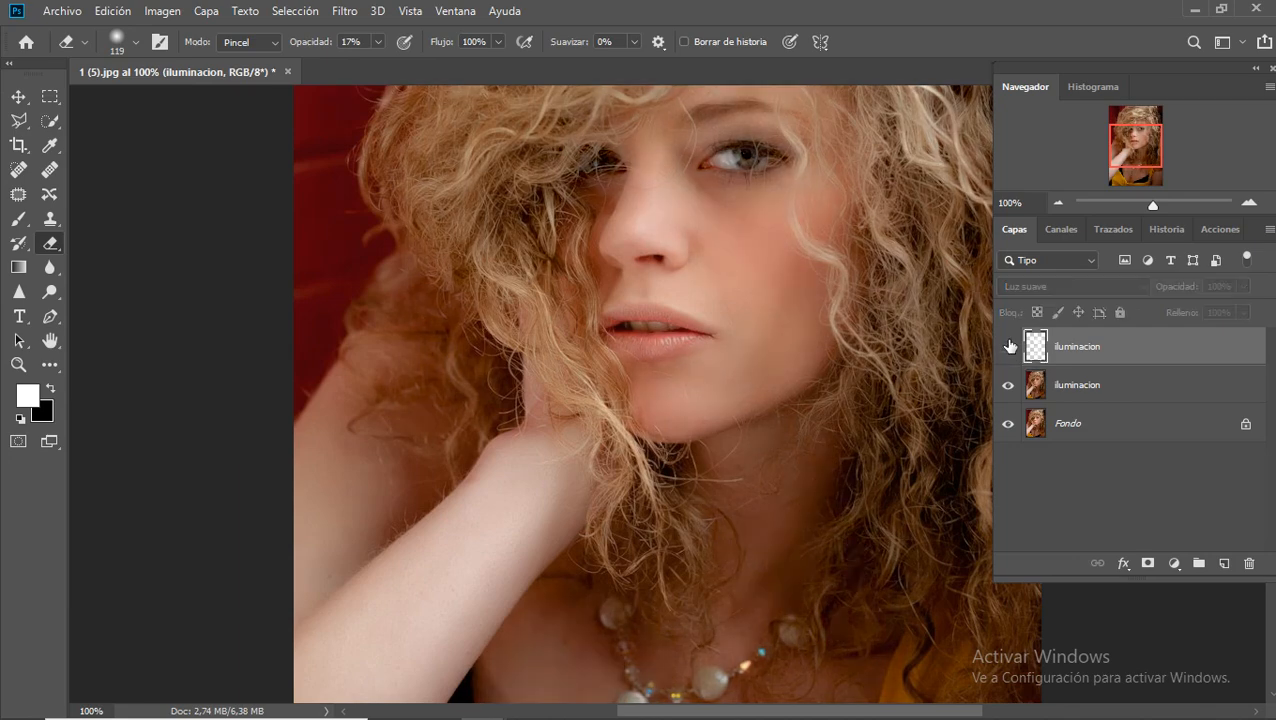
{"action": "left_click", "coordinate": [1008, 349]}
{"action": "left_click", "coordinate": [1009, 348]}
{"action": "left_click", "coordinate": [1010, 347]}
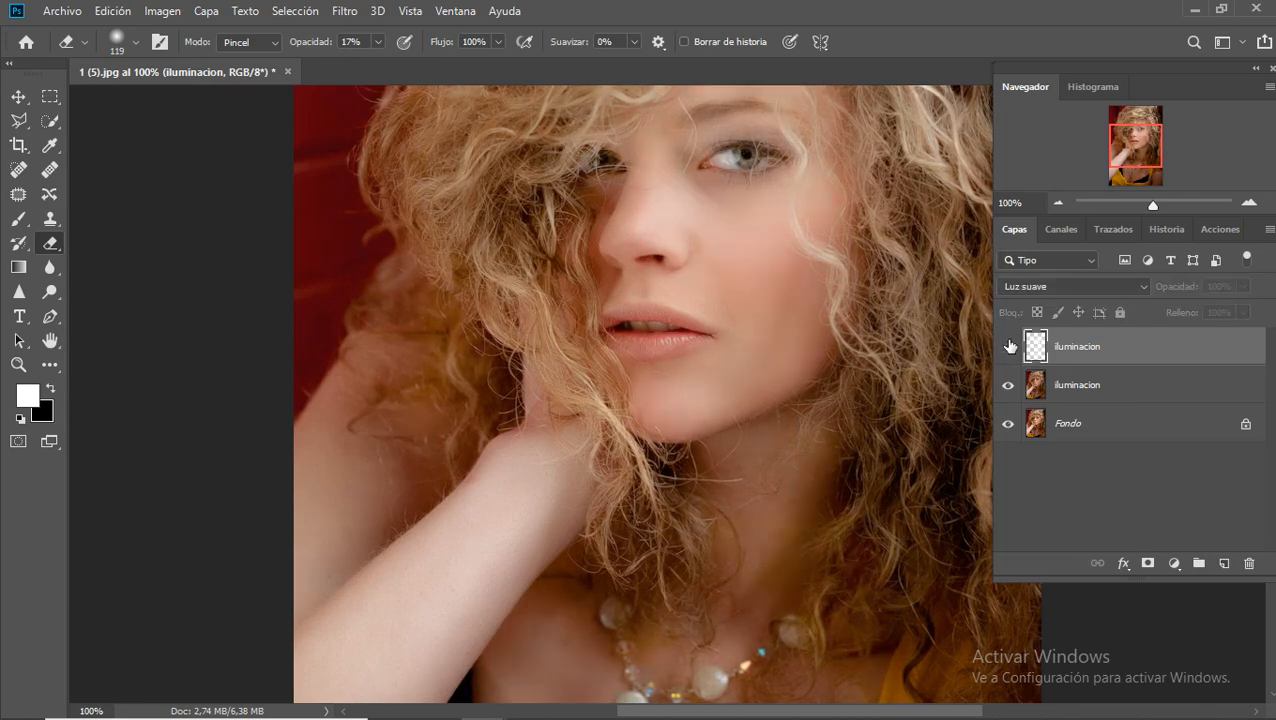
{"action": "left_click", "coordinate": [1010, 346]}
{"action": "left_click", "coordinate": [1010, 346]}
{"action": "left_click", "coordinate": [1010, 346]}
{"action": "left_click", "coordinate": [1008, 347]}
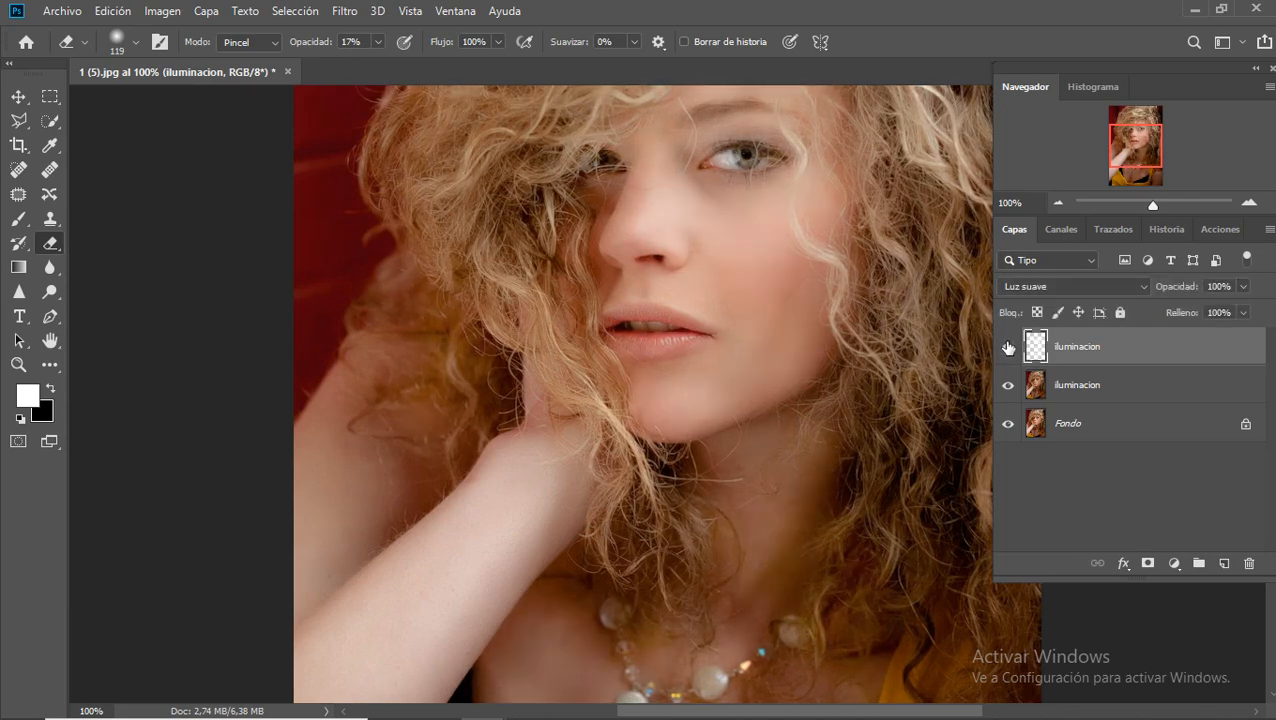
{"action": "key", "text": "ctrl+minus"}
{"action": "key", "text": "ctrl+minus"}
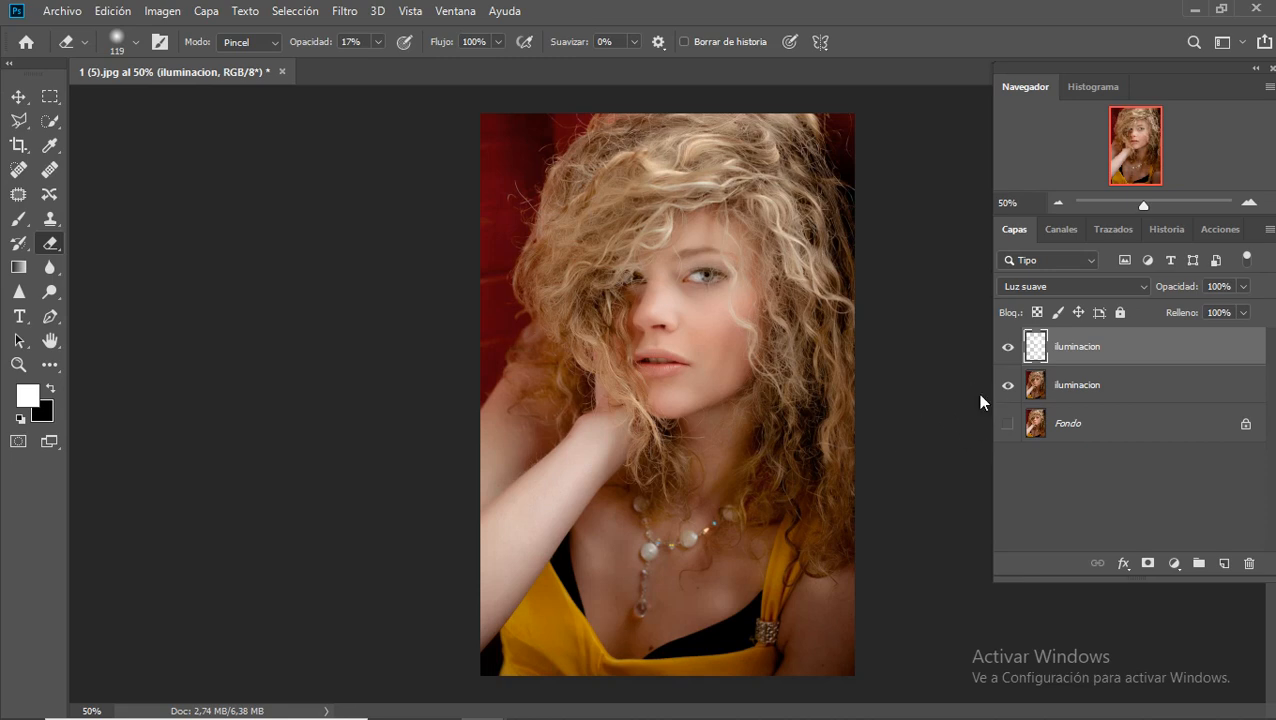
Step: Add a new layer above the iluminacion layers and set the foreground colour to a saturated brick red based on the upper lip's colour
{"action": "left_click", "coordinate": [18, 365]}
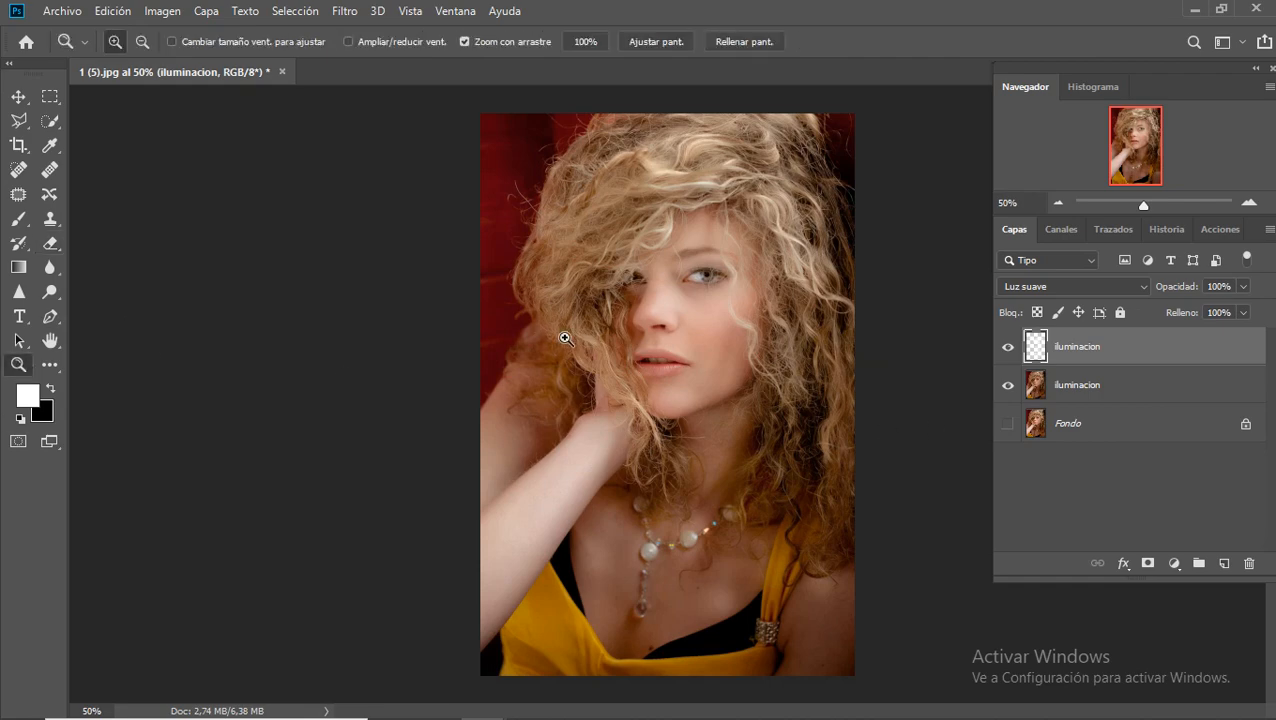
{"action": "left_click_drag", "start_coordinate": [653, 374], "coordinate": [678, 367]}
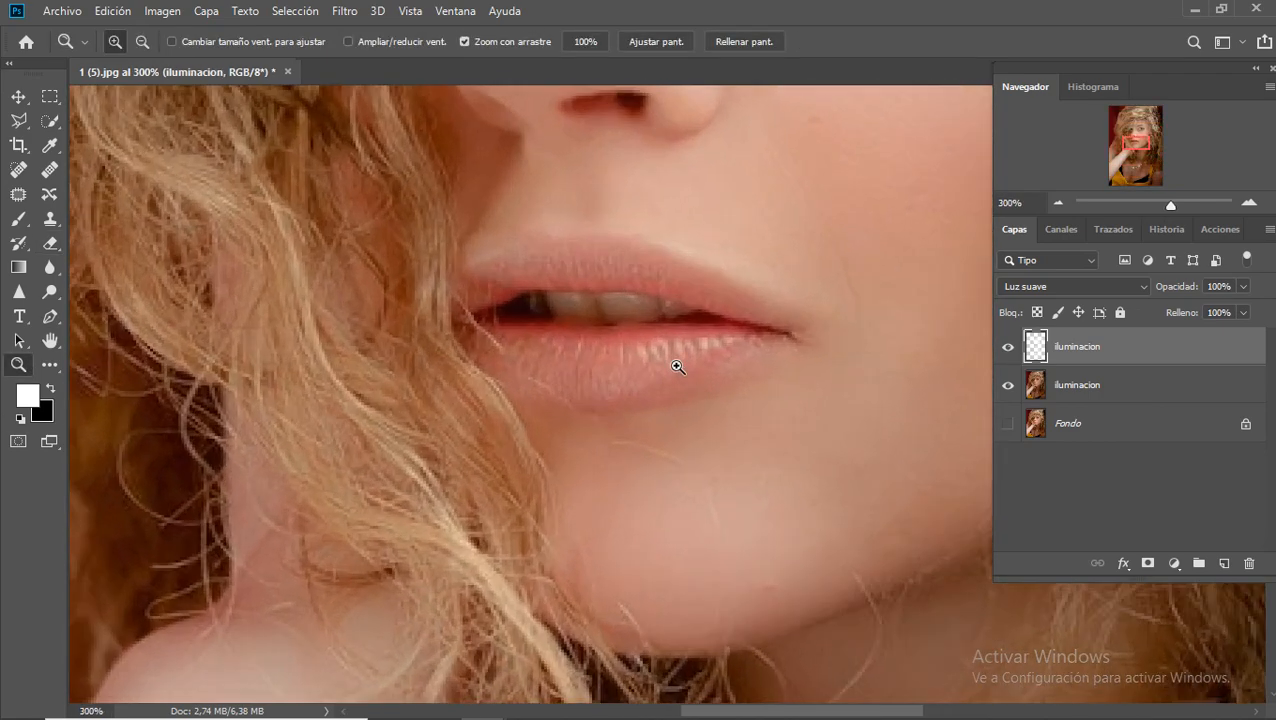
{"action": "left_click", "coordinate": [1224, 564]}
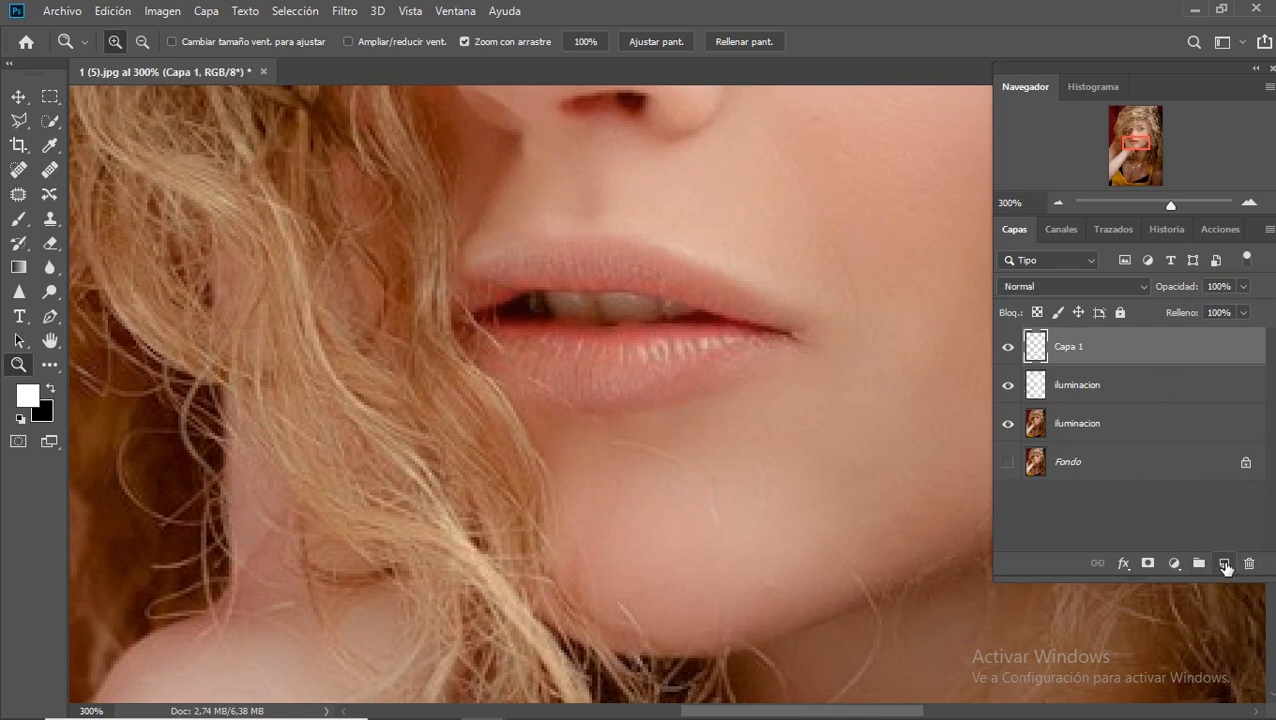
{"action": "left_click", "coordinate": [29, 394]}
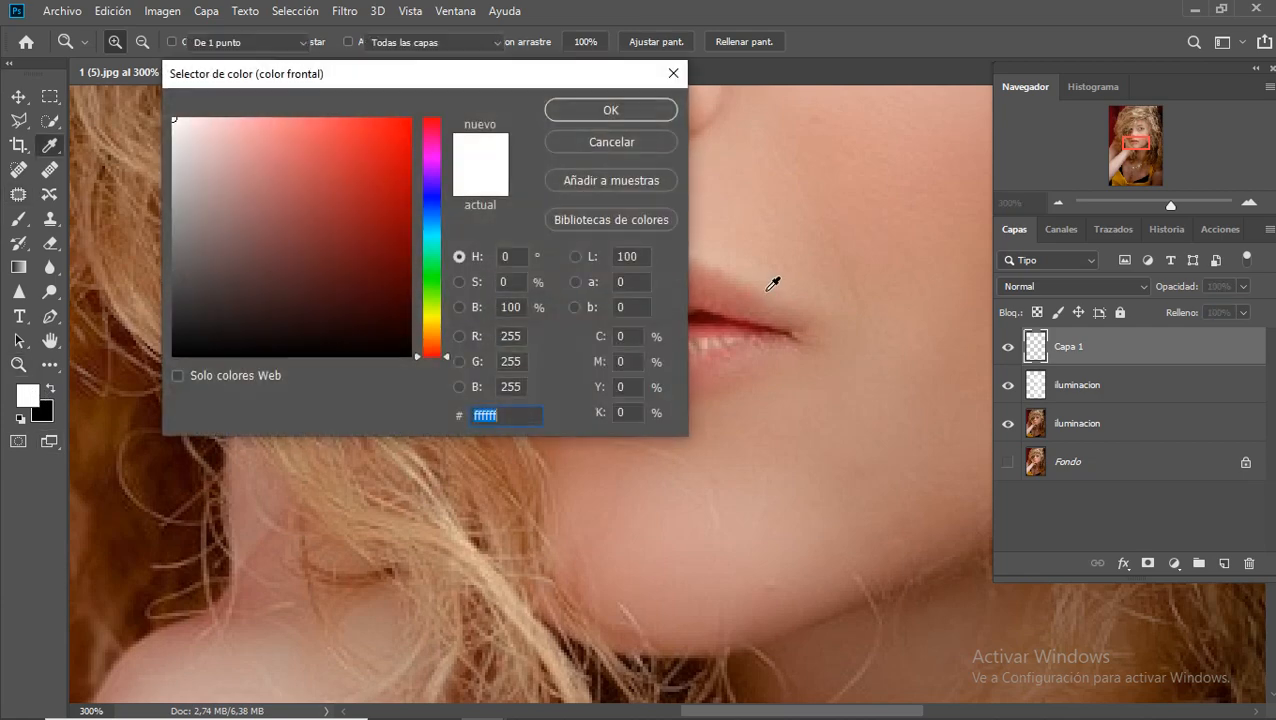
{"action": "left_click", "coordinate": [710, 286]}
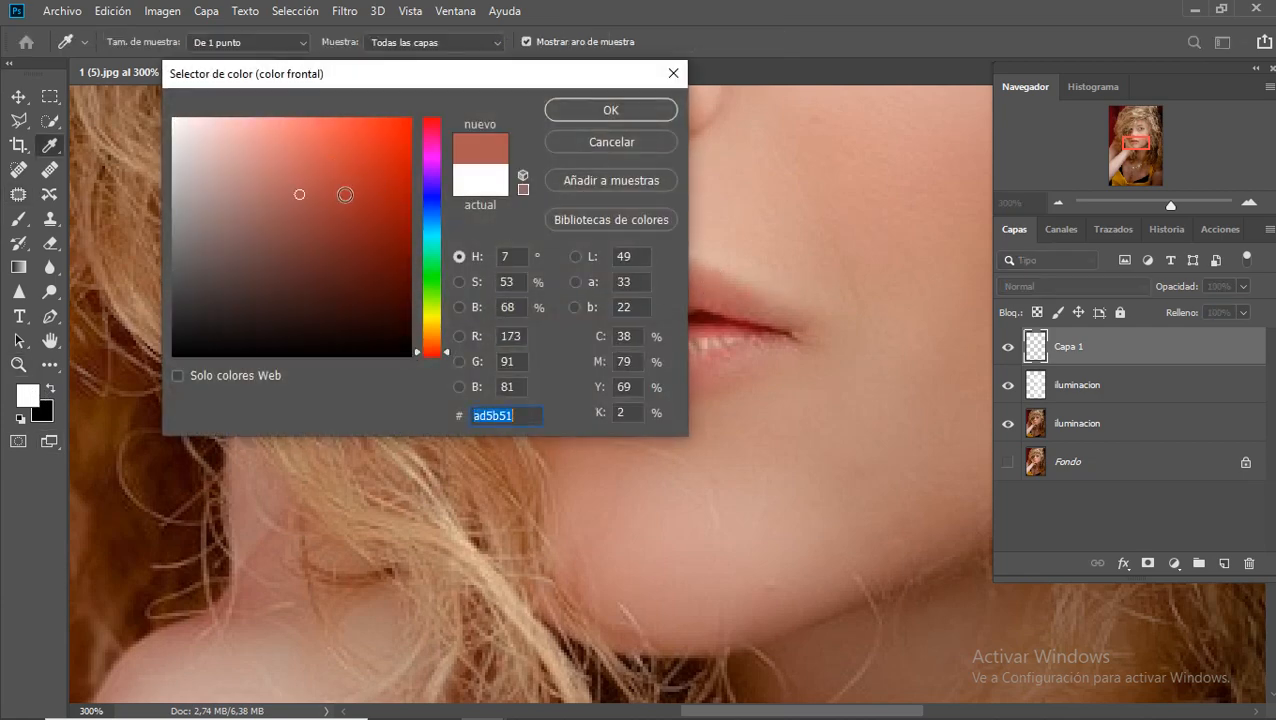
{"action": "left_click", "coordinate": [344, 194]}
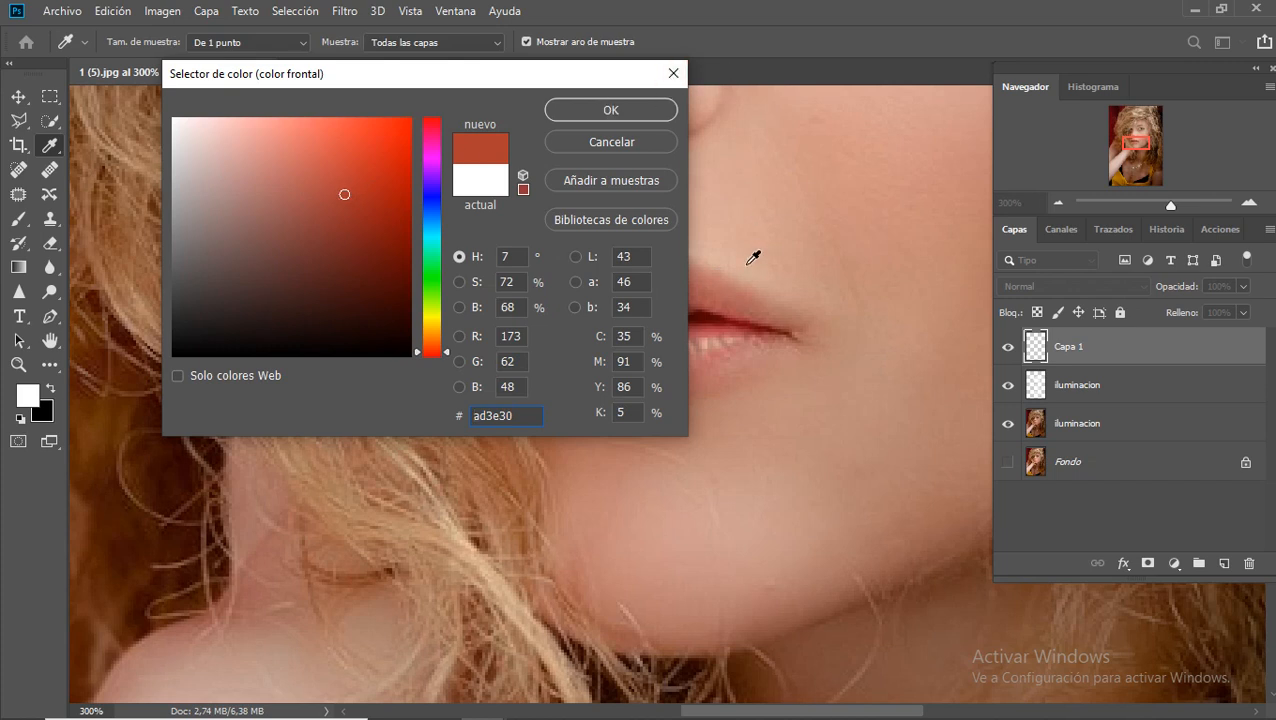
{"action": "left_click", "coordinate": [708, 295]}
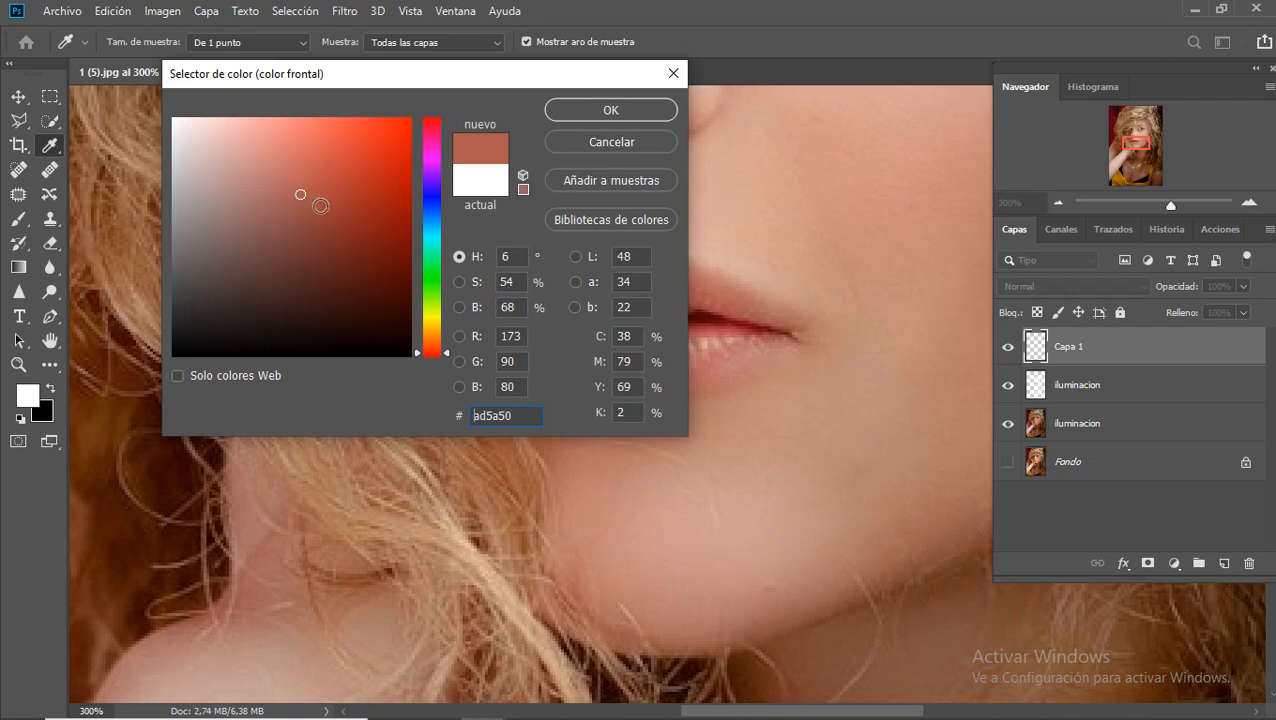
{"action": "left_click", "coordinate": [346, 195]}
{"action": "left_click", "coordinate": [588, 109]}
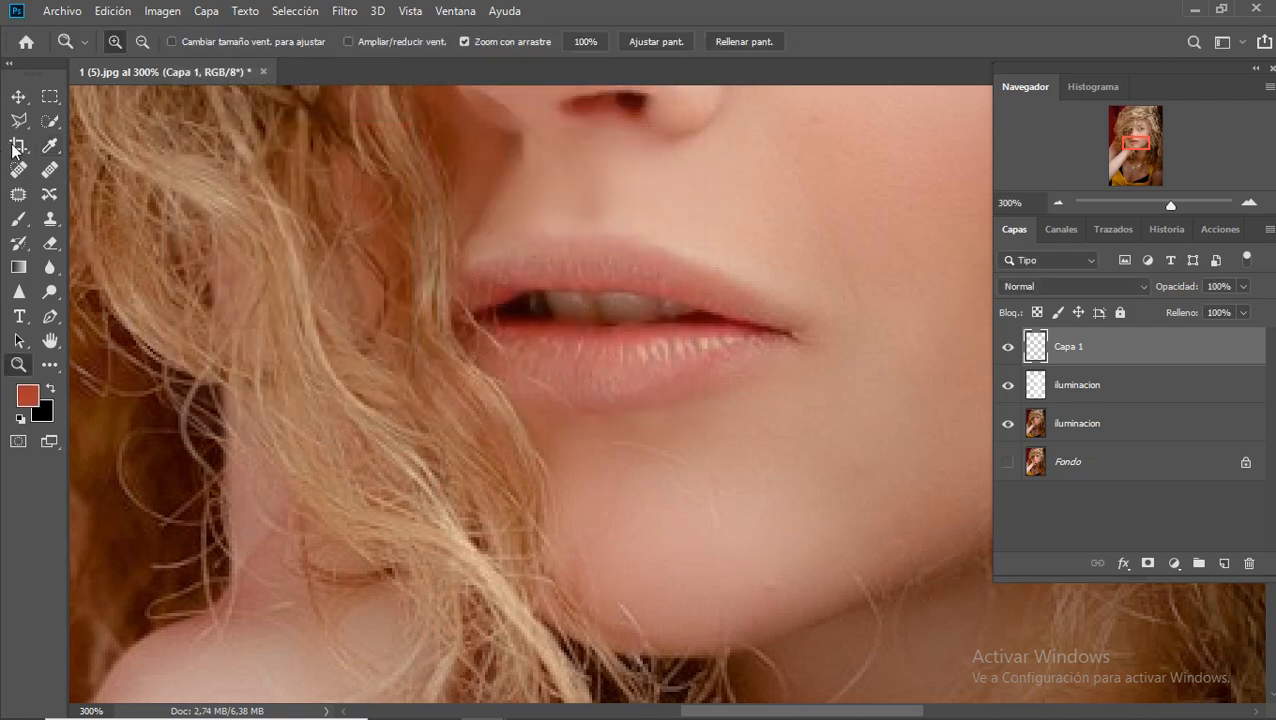
Step: Paint both lips brick red on Capa 1 with a soft 17 px brush, raising its opacity to 90%
{"action": "left_click", "coordinate": [19, 220]}
{"action": "left_click", "coordinate": [135, 42]}
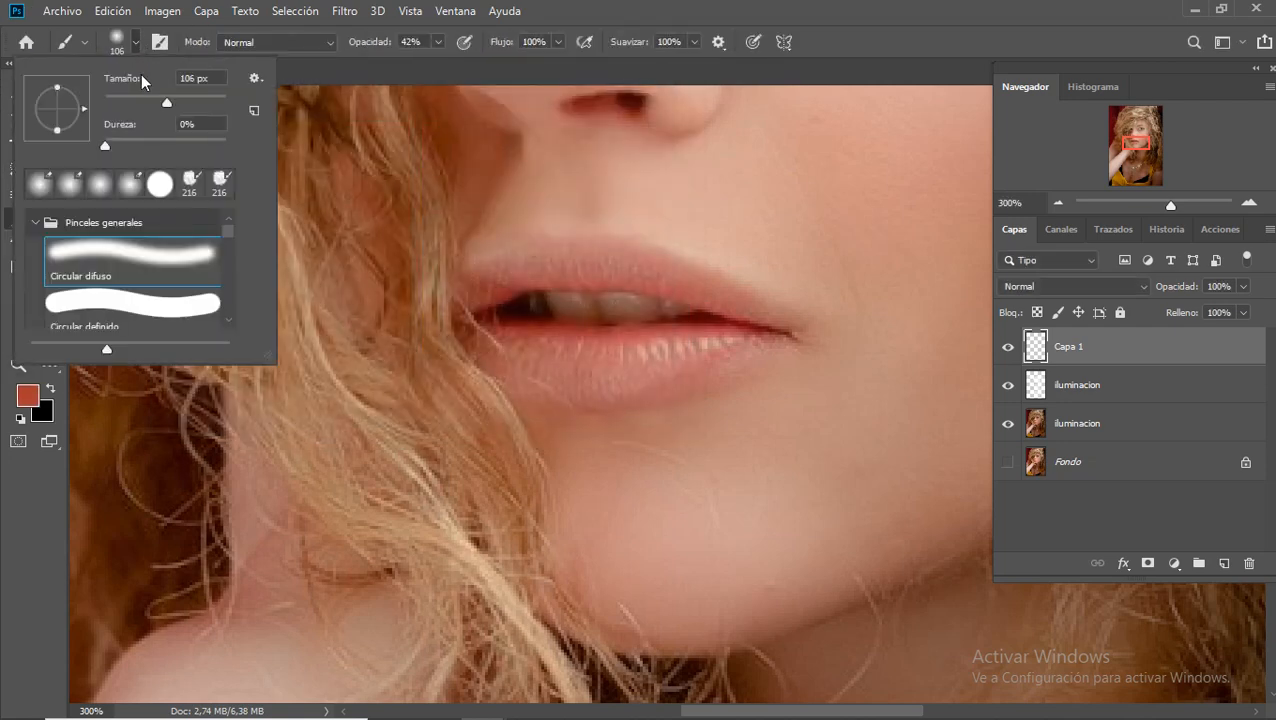
{"action": "left_click_drag", "start_coordinate": [175, 104], "coordinate": [122, 104]}
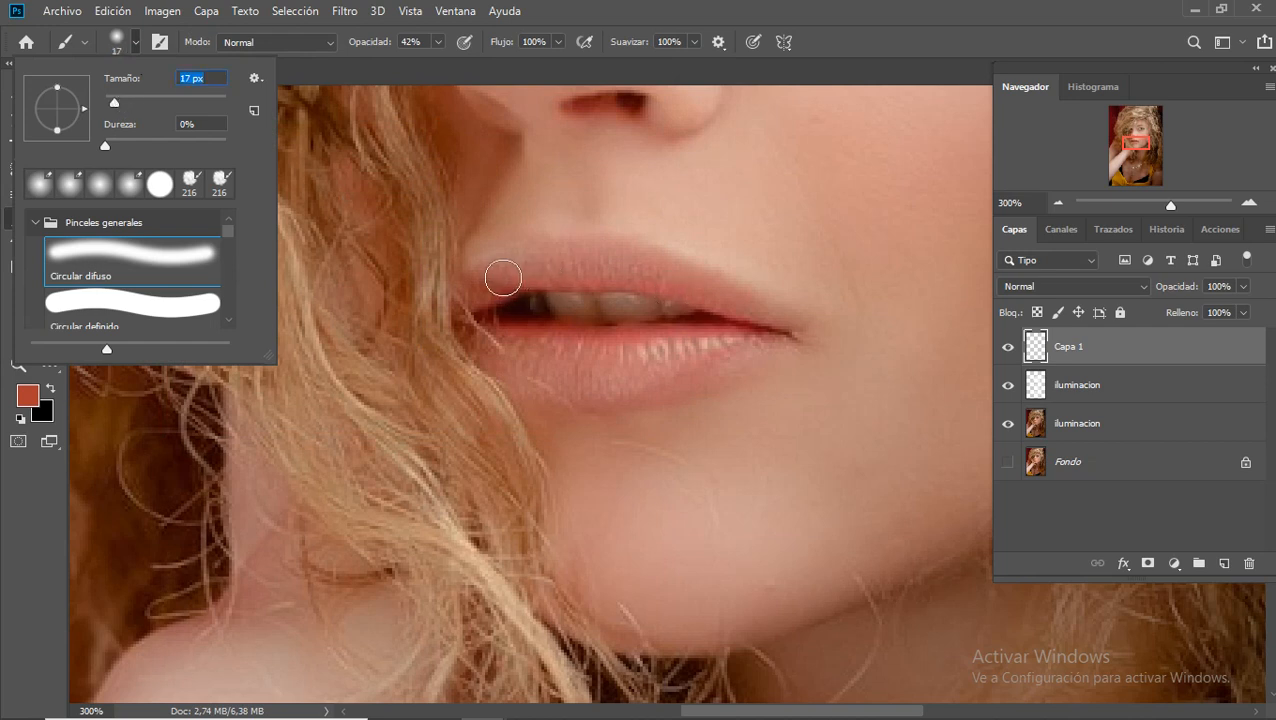
{"action": "left_click", "coordinate": [556, 266]}
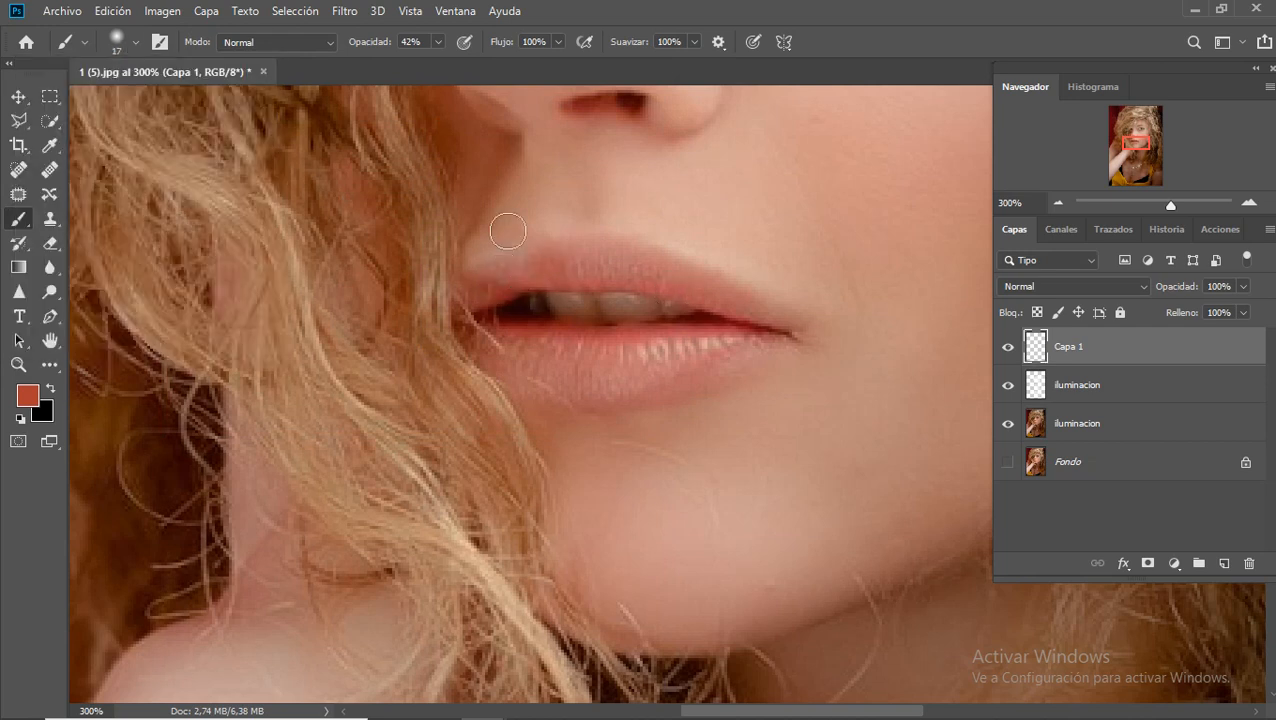
{"action": "left_click", "coordinate": [439, 42]}
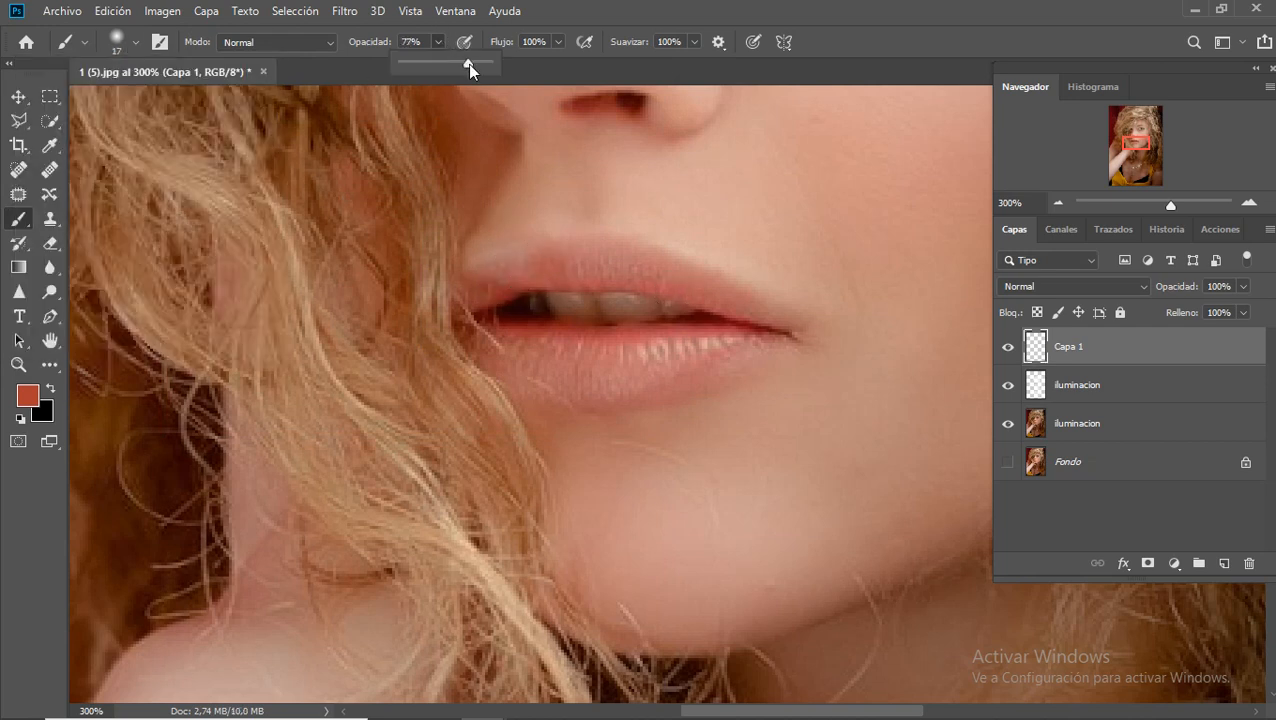
{"action": "left_click", "coordinate": [555, 260]}
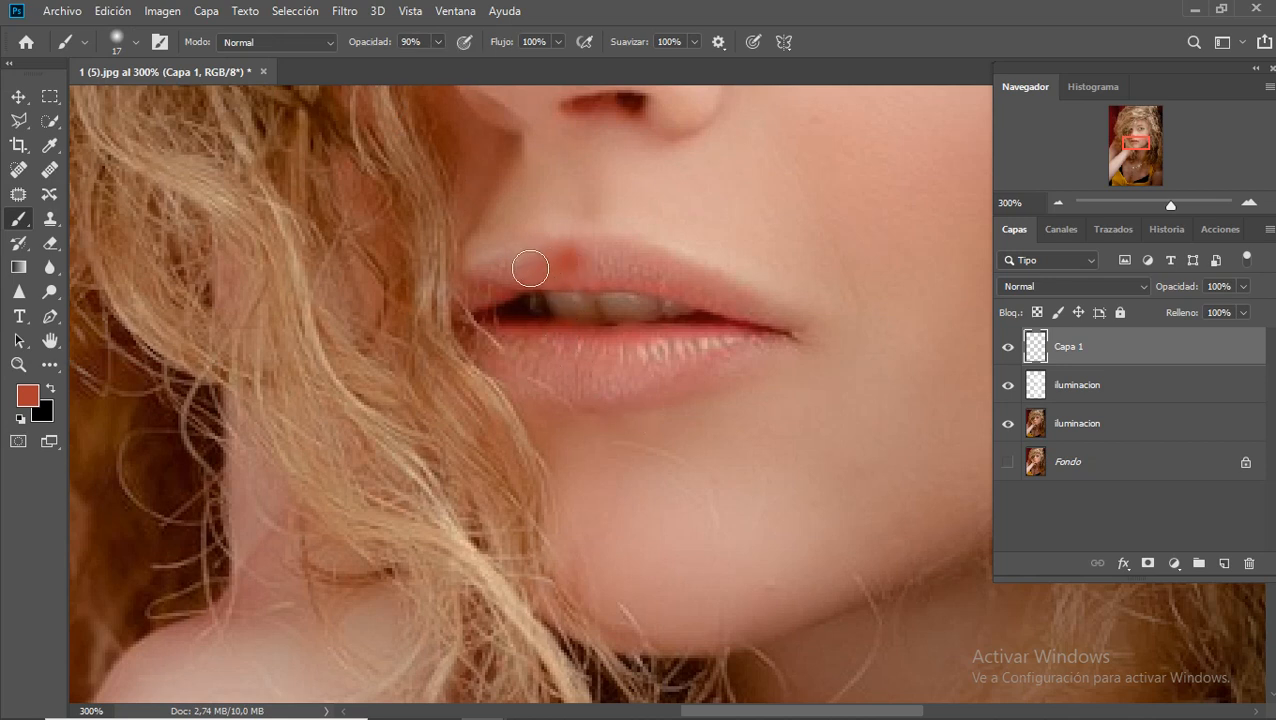
{"action": "mouse_move", "coordinate": [497, 279]}
{"action": "left_mouse_down"}
{"action": "mouse_move", "coordinate": [554, 258]}
{"action": "mouse_move", "coordinate": [485, 295]}
{"action": "mouse_move", "coordinate": [547, 262]}
{"action": "mouse_move", "coordinate": [613, 264]}
{"action": "mouse_move", "coordinate": [683, 277]}
{"action": "mouse_move", "coordinate": [786, 328]}
{"action": "mouse_move", "coordinate": [640, 360]}
{"action": "left_mouse_up"}
{"action": "mouse_move", "coordinate": [551, 366]}
{"action": "left_mouse_down"}
{"action": "mouse_move", "coordinate": [491, 348]}
{"action": "mouse_move", "coordinate": [584, 390]}
{"action": "mouse_move", "coordinate": [715, 354]}
{"action": "mouse_move", "coordinate": [686, 372]}
{"action": "mouse_move", "coordinate": [586, 386]}
{"action": "mouse_move", "coordinate": [474, 339]}
{"action": "mouse_move", "coordinate": [518, 371]}
{"action": "mouse_move", "coordinate": [572, 384]}
{"action": "mouse_move", "coordinate": [669, 378]}
{"action": "mouse_move", "coordinate": [764, 346]}
{"action": "mouse_move", "coordinate": [706, 382]}
{"action": "mouse_move", "coordinate": [586, 380]}
{"action": "mouse_move", "coordinate": [512, 361]}
{"action": "mouse_move", "coordinate": [499, 345]}
{"action": "mouse_move", "coordinate": [592, 376]}
{"action": "mouse_move", "coordinate": [507, 320]}
{"action": "mouse_move", "coordinate": [657, 275]}
{"action": "mouse_move", "coordinate": [569, 271]}
{"action": "left_mouse_up"}
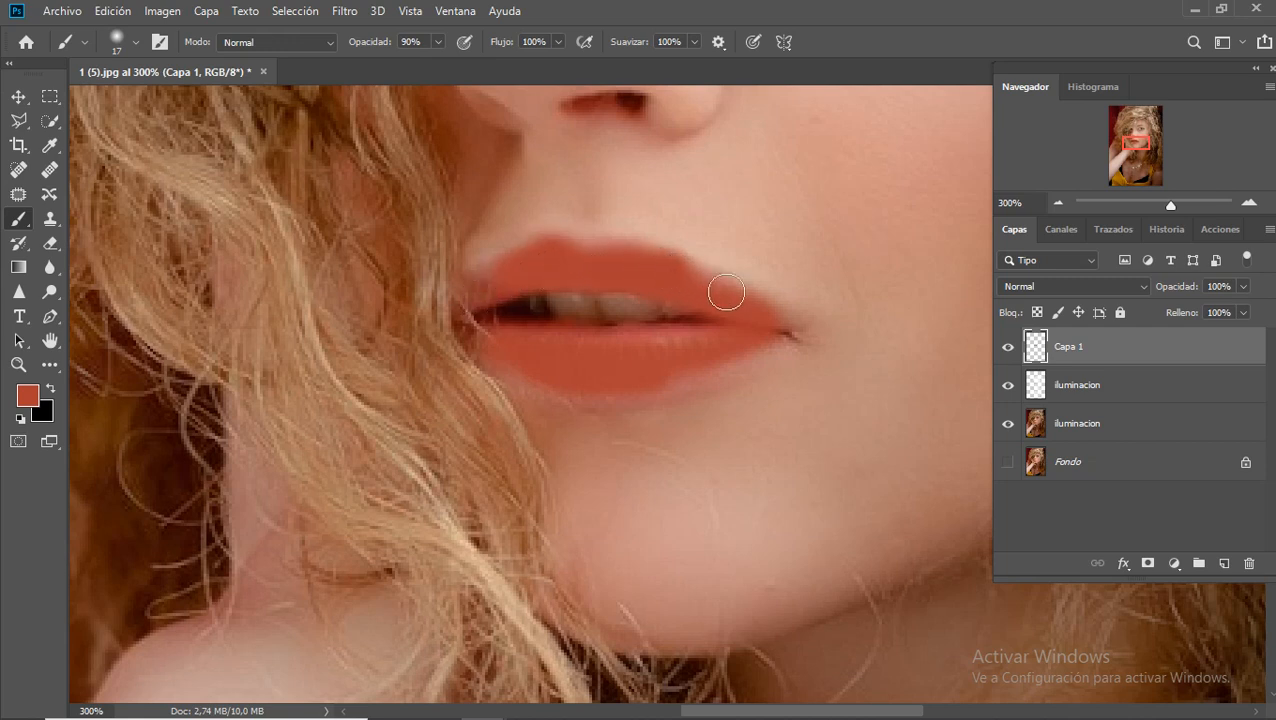
Step: Set the blending mode of the lip colour layer Capa 1 to Luz suave
{"action": "left_click", "coordinate": [1101, 288]}
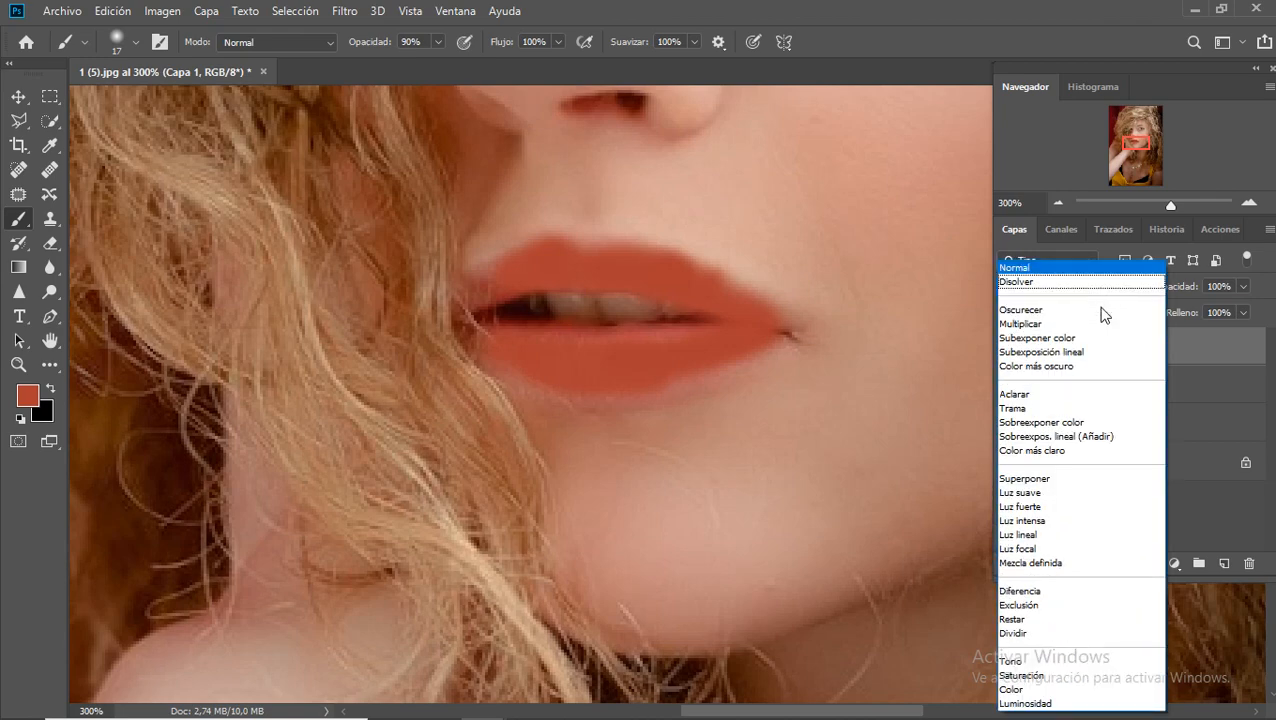
{"action": "left_click", "coordinate": [1058, 504]}
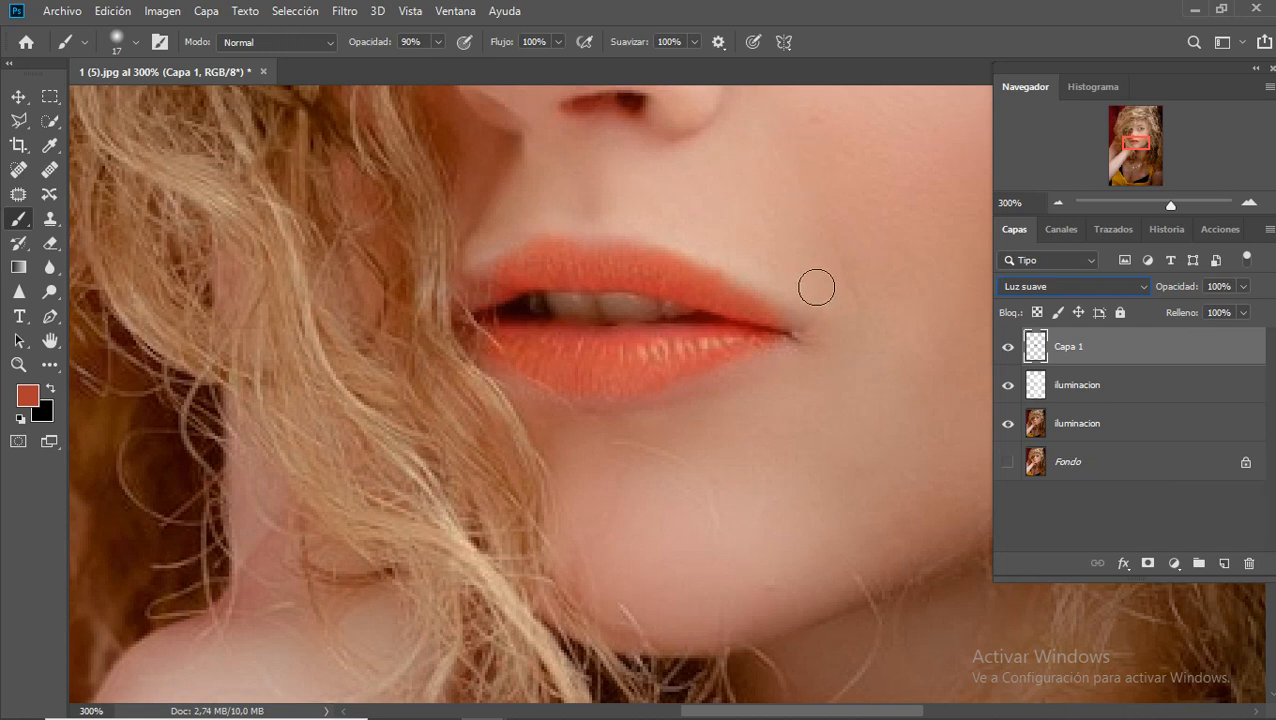
Step: Lower the opacity of the lip colour layer Capa 1 to 49% and compare the lips with the layer hidden and shown
{"action": "left_click", "coordinate": [1244, 287]}
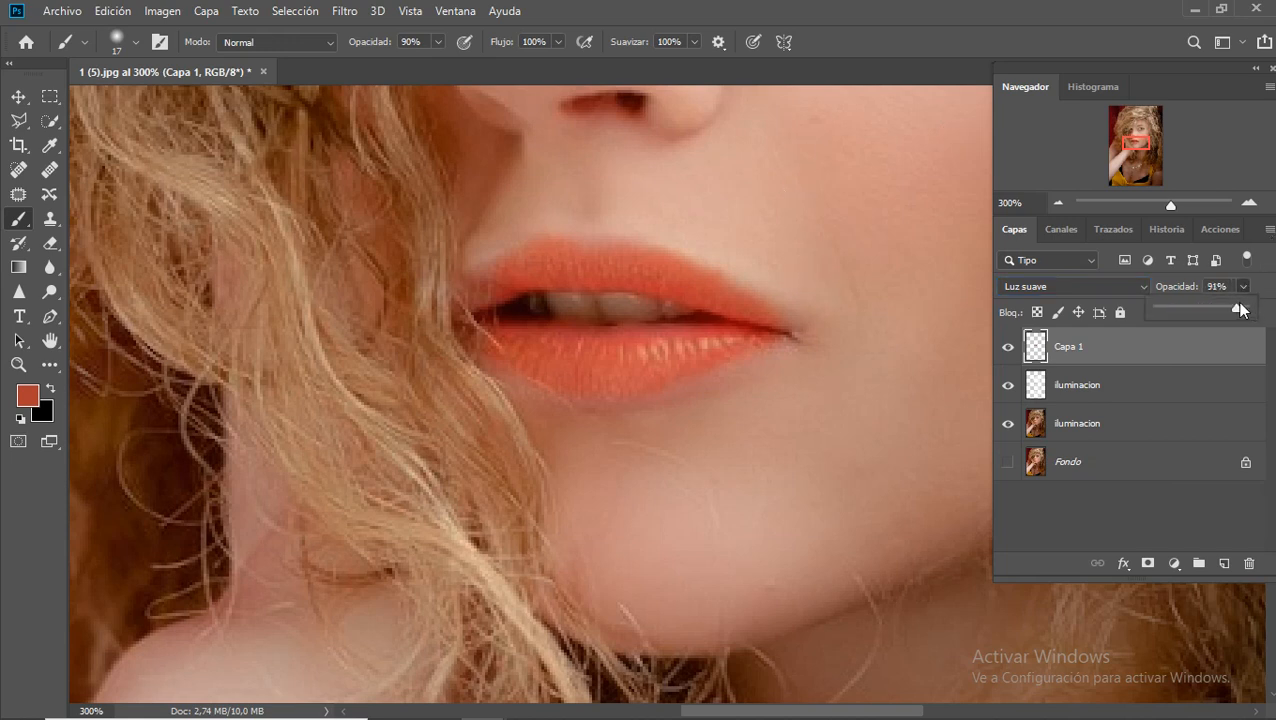
{"action": "left_click_drag", "start_coordinate": [1204, 307], "coordinate": [1200, 308]}
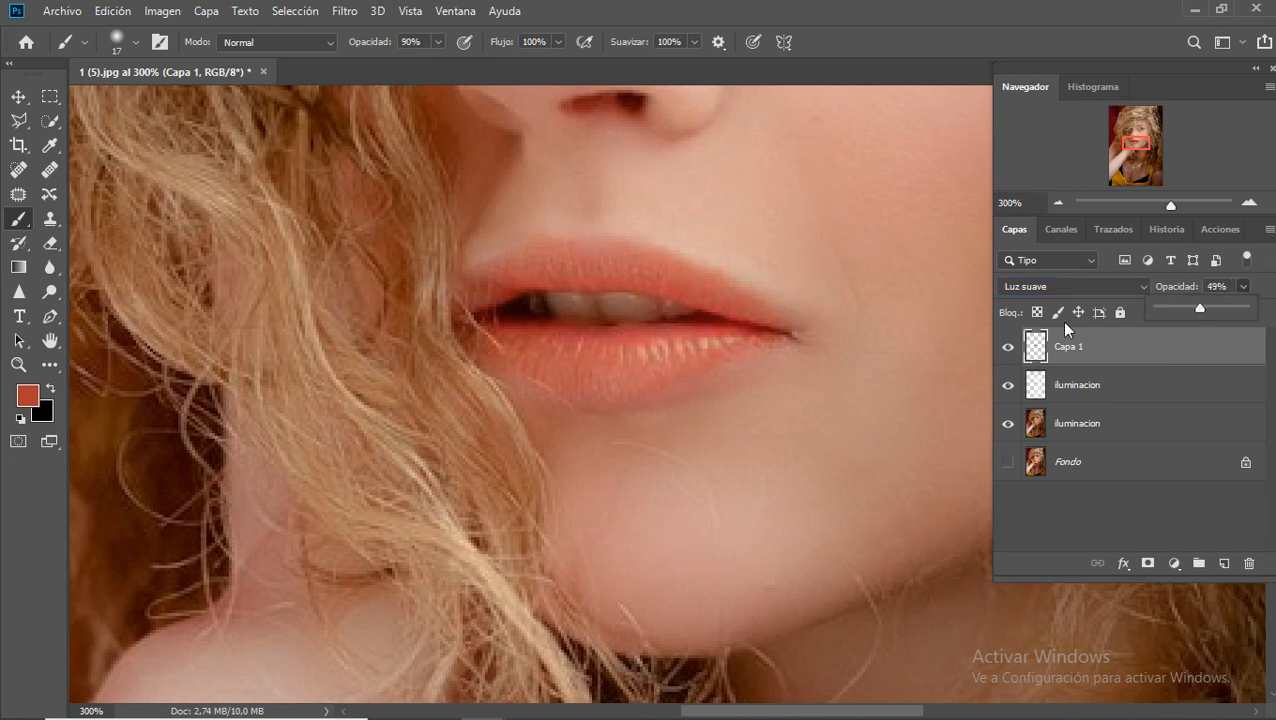
{"action": "left_click", "coordinate": [1007, 348]}
{"action": "left_click", "coordinate": [1007, 348]}
{"action": "left_click", "coordinate": [1007, 348]}
{"action": "left_click", "coordinate": [1007, 348]}
{"action": "left_click", "coordinate": [1007, 348]}
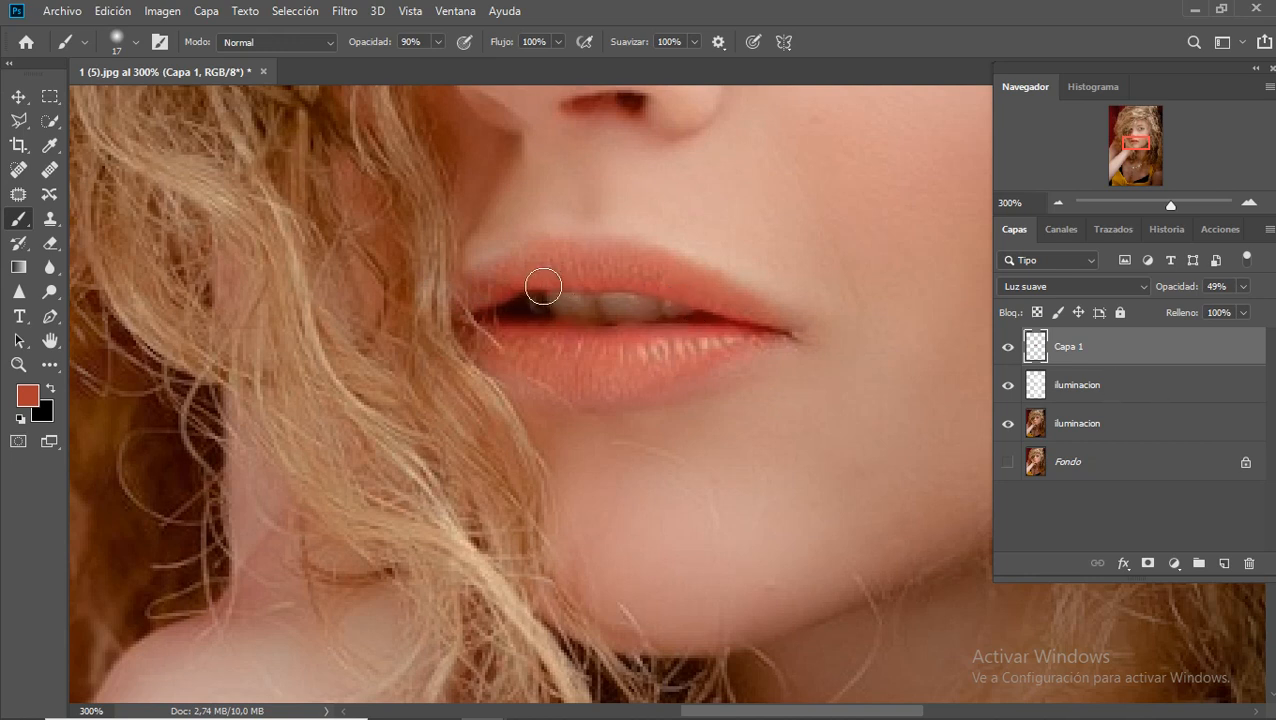
Step: Whiten the teeth on the upper iluminacion layer by painting over them with a soft 14 px brush in white
{"action": "left_click", "coordinate": [1078, 387]}
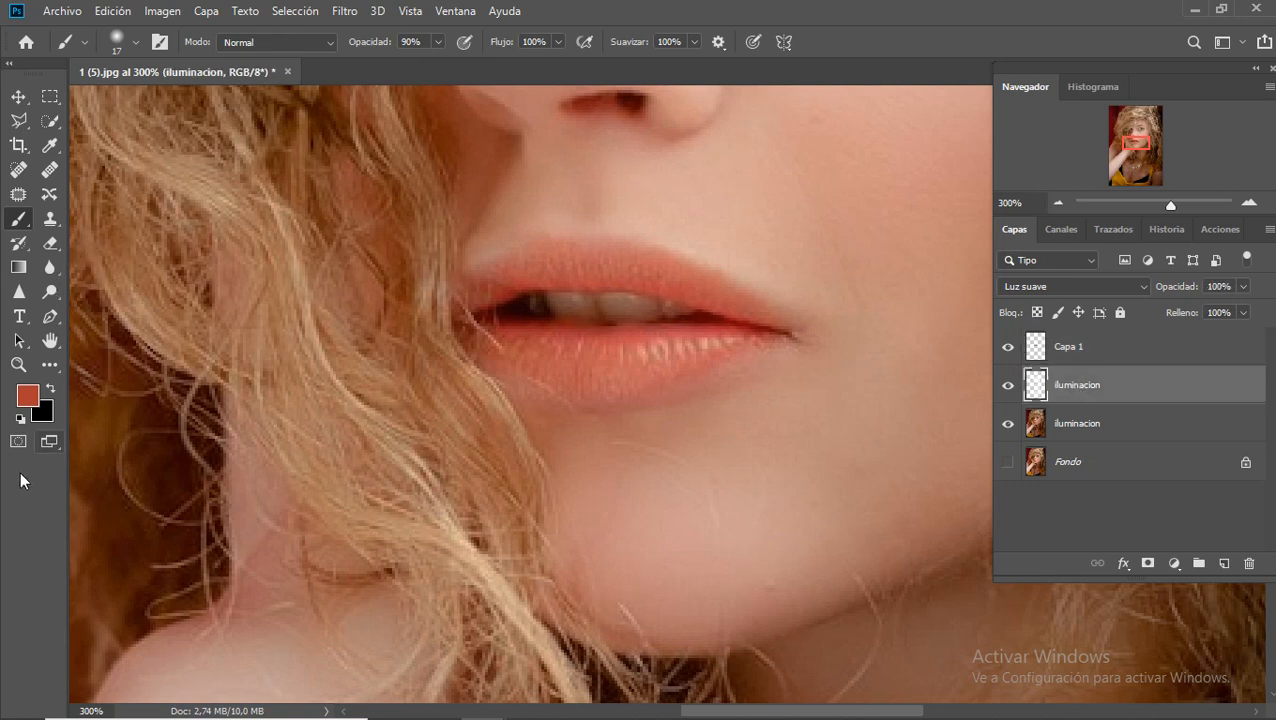
{"action": "left_click", "coordinate": [20, 419]}
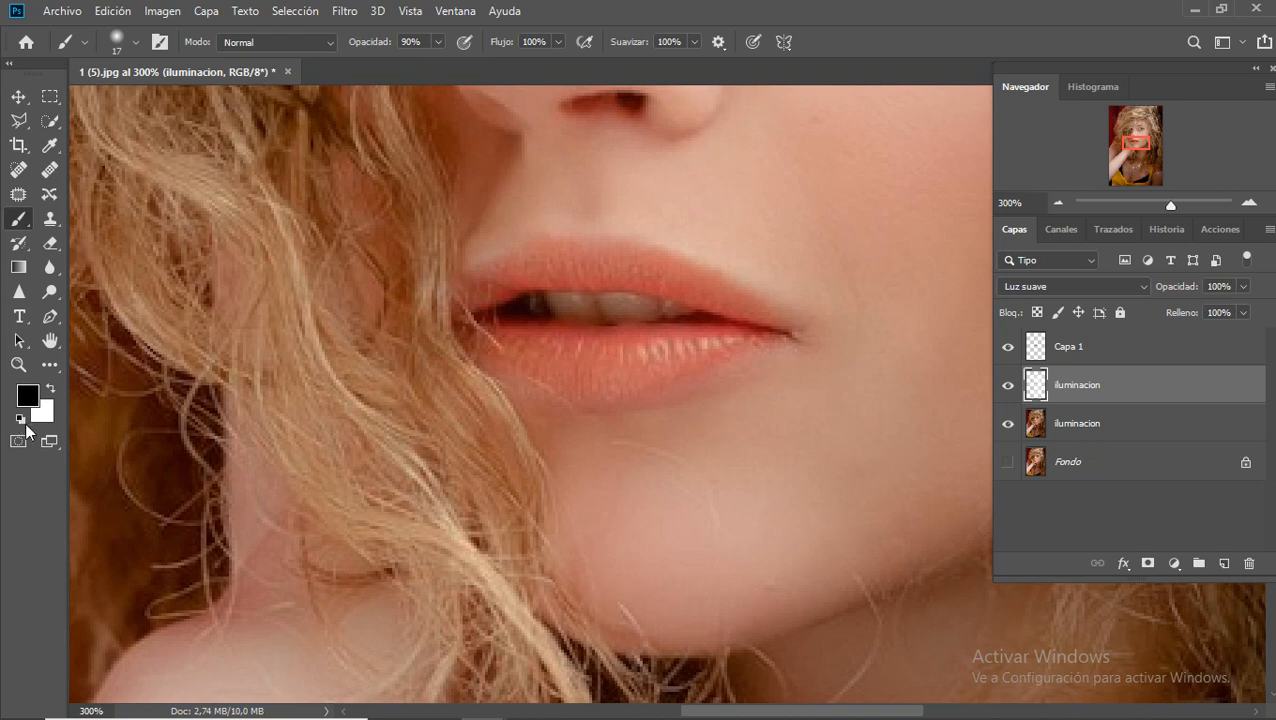
{"action": "left_click", "coordinate": [52, 390]}
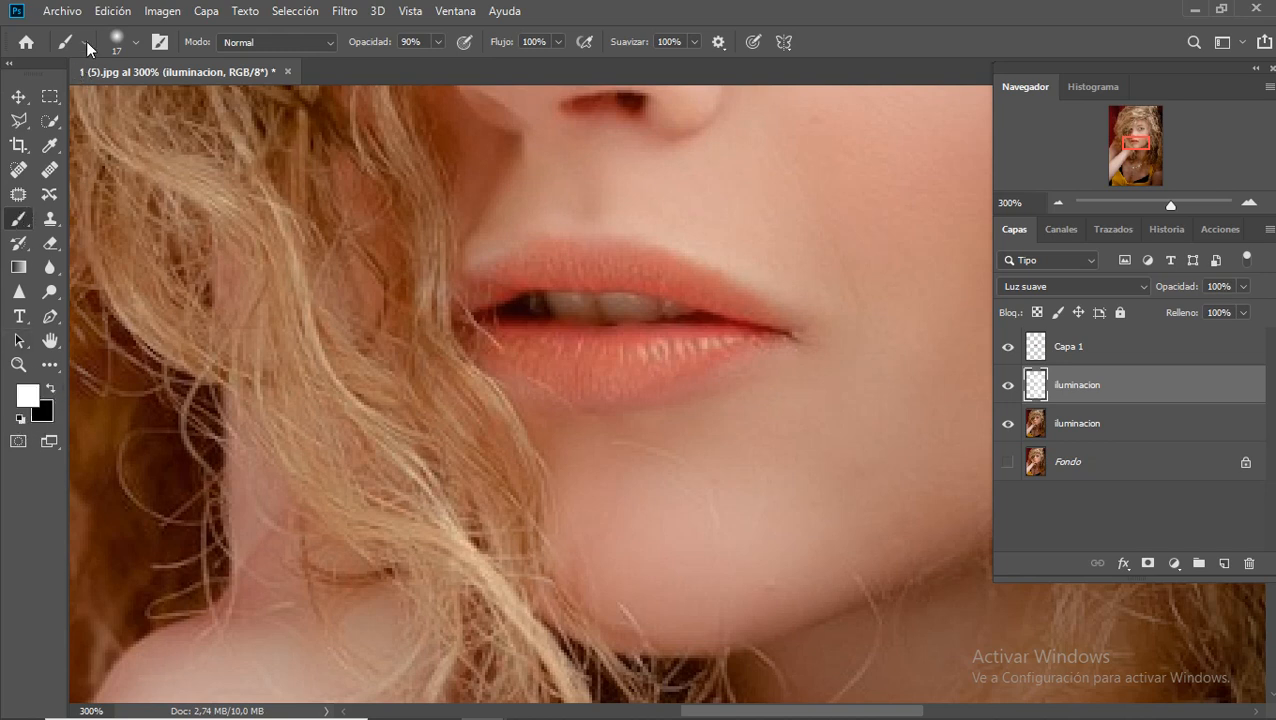
{"action": "left_click", "coordinate": [136, 42]}
{"action": "left_click_drag", "start_coordinate": [116, 101], "coordinate": [113, 100]}
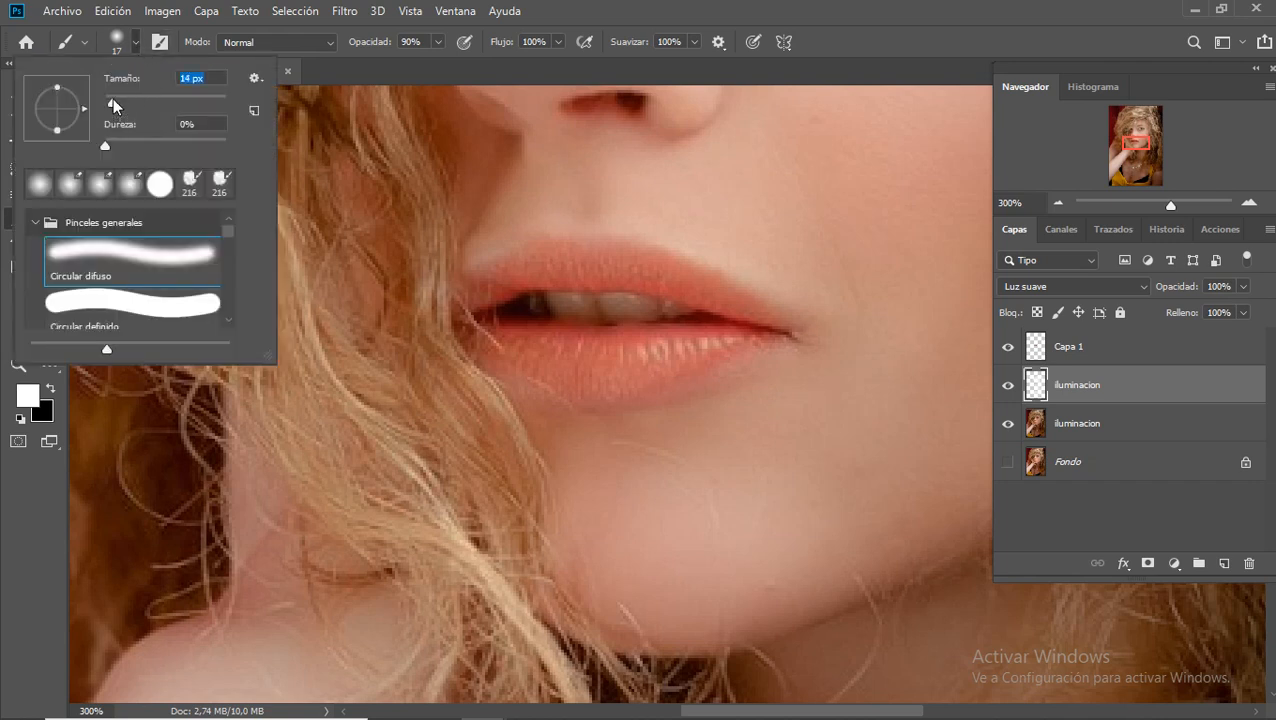
{"action": "left_click", "coordinate": [565, 306]}
{"action": "left_click_drag", "start_coordinate": [572, 306], "coordinate": [641, 305]}
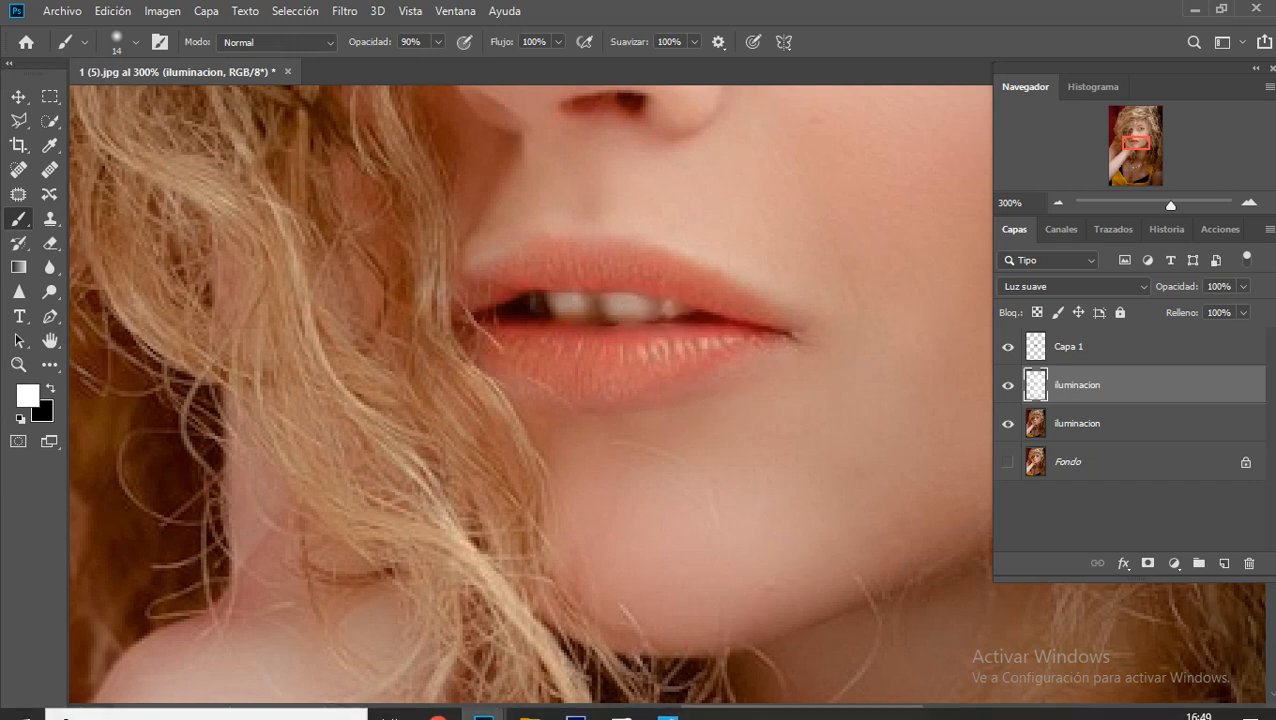
Step: Reduce the upper iluminacion layer's opacity to 75% and compare the teeth with the layer hidden and shown
{"action": "mouse_move", "coordinate": [1215, 707]}
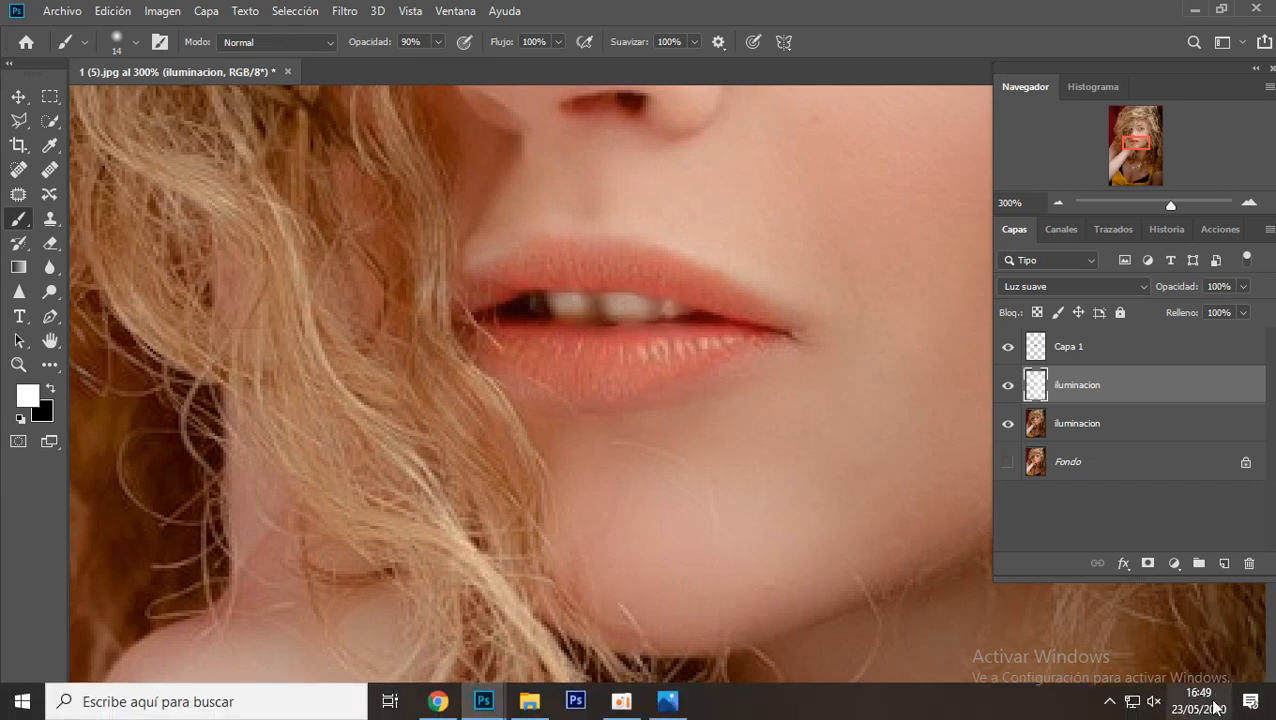
{"action": "left_click", "coordinate": [1243, 286]}
{"action": "left_click_drag", "start_coordinate": [1245, 304], "coordinate": [1224, 318]}
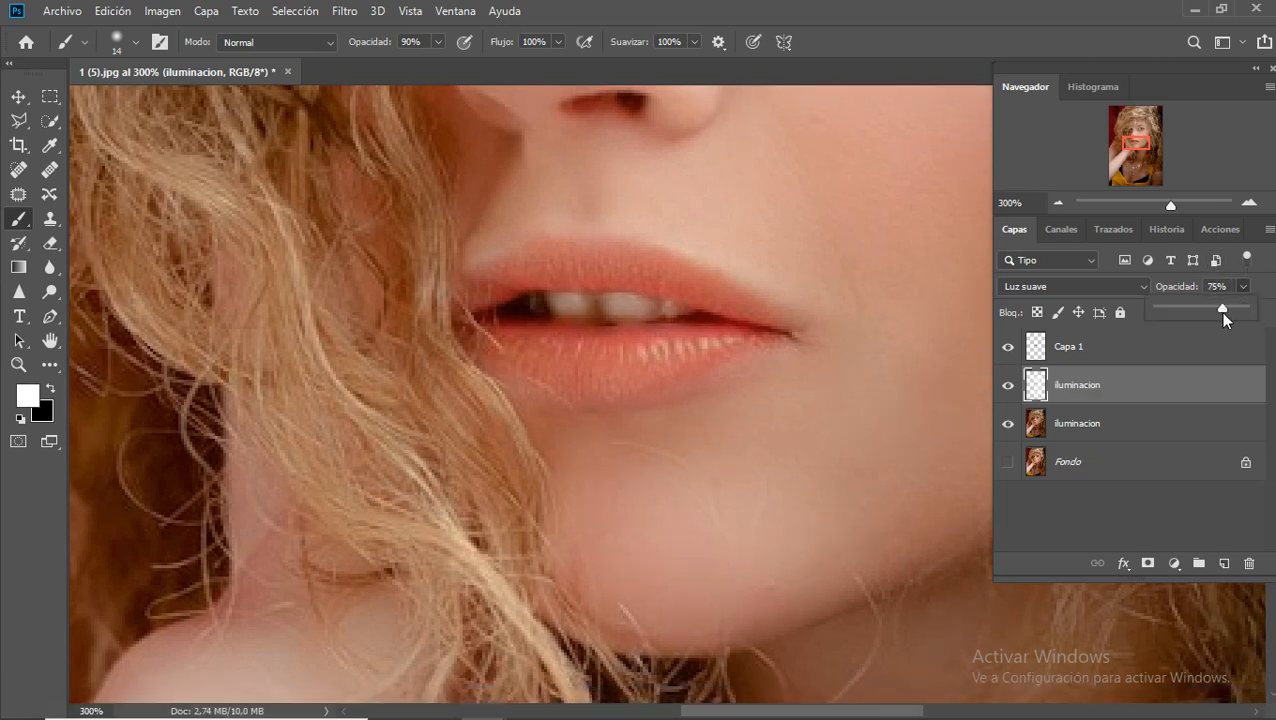
{"action": "left_click", "coordinate": [1011, 391]}
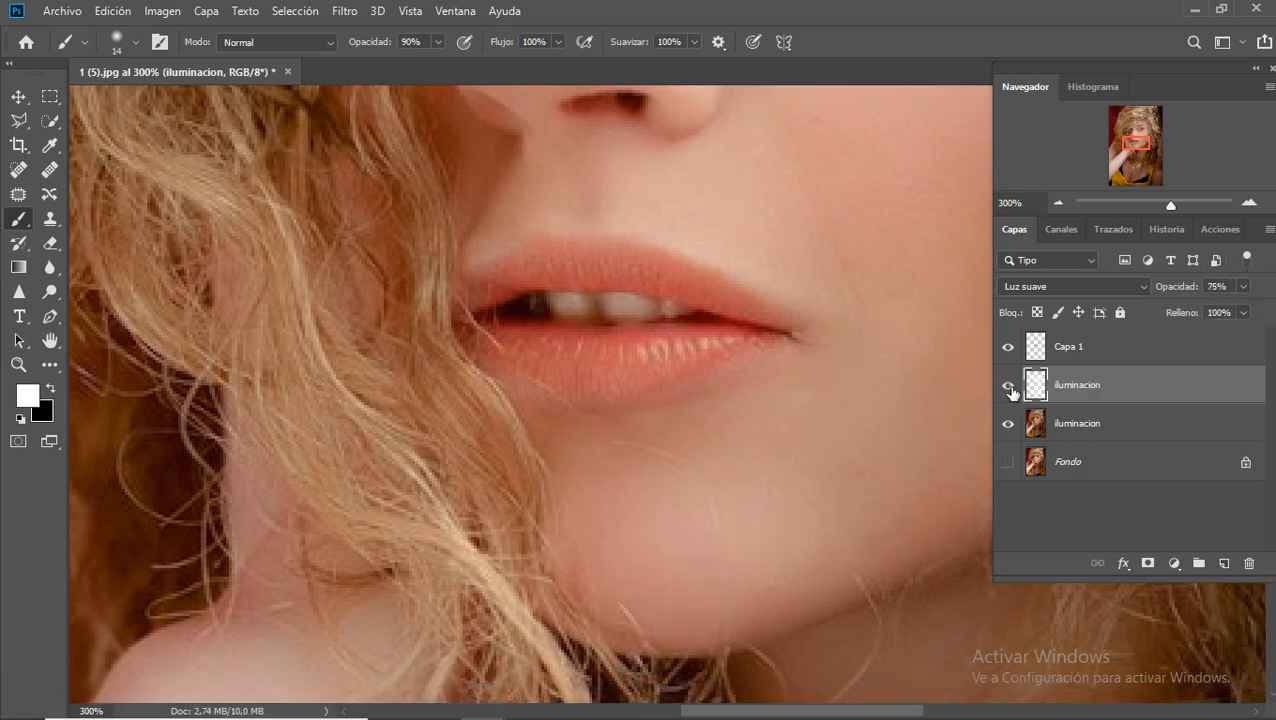
{"action": "left_click", "coordinate": [1009, 388]}
{"action": "left_click", "coordinate": [1009, 388]}
{"action": "left_click", "coordinate": [1009, 388]}
Step: Rename the lip colour layer Capa 1 as labios and the upper iluminacion layer as pintar de blanco
{"action": "key", "text": "ctrl+0"}
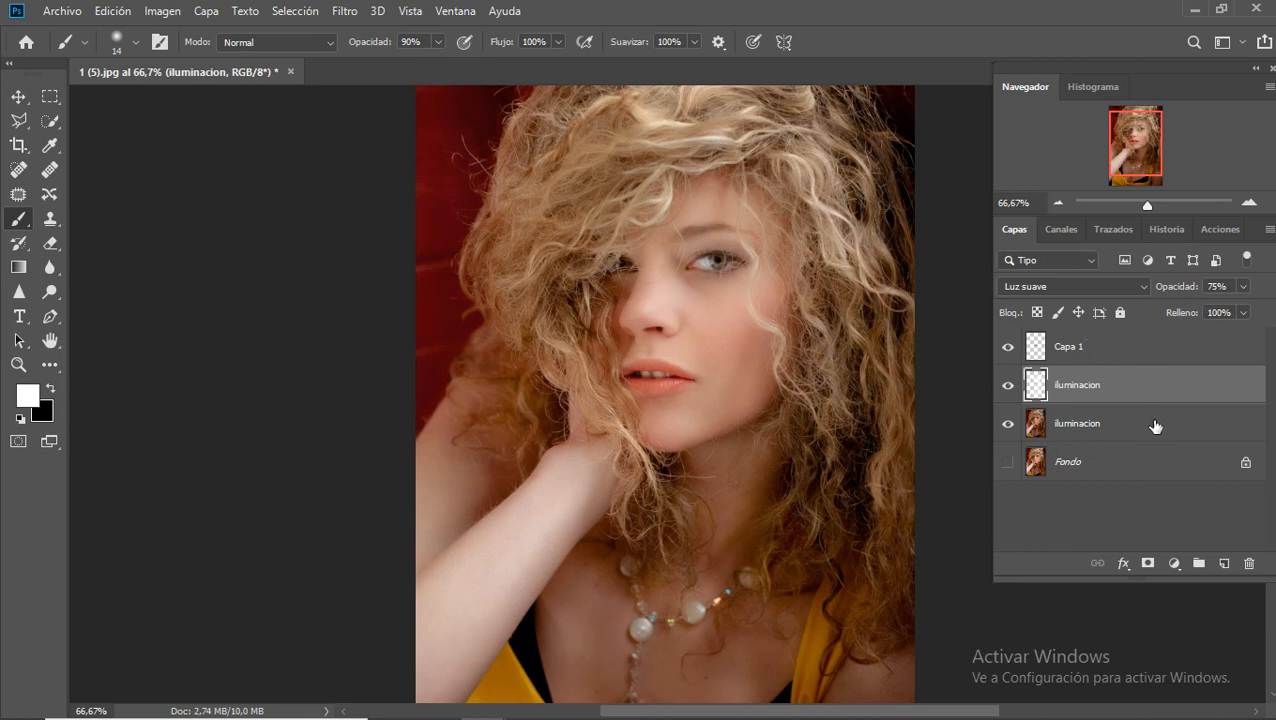
{"action": "double_click", "coordinate": [1070, 346]}
{"action": "type", "text": "labo"}
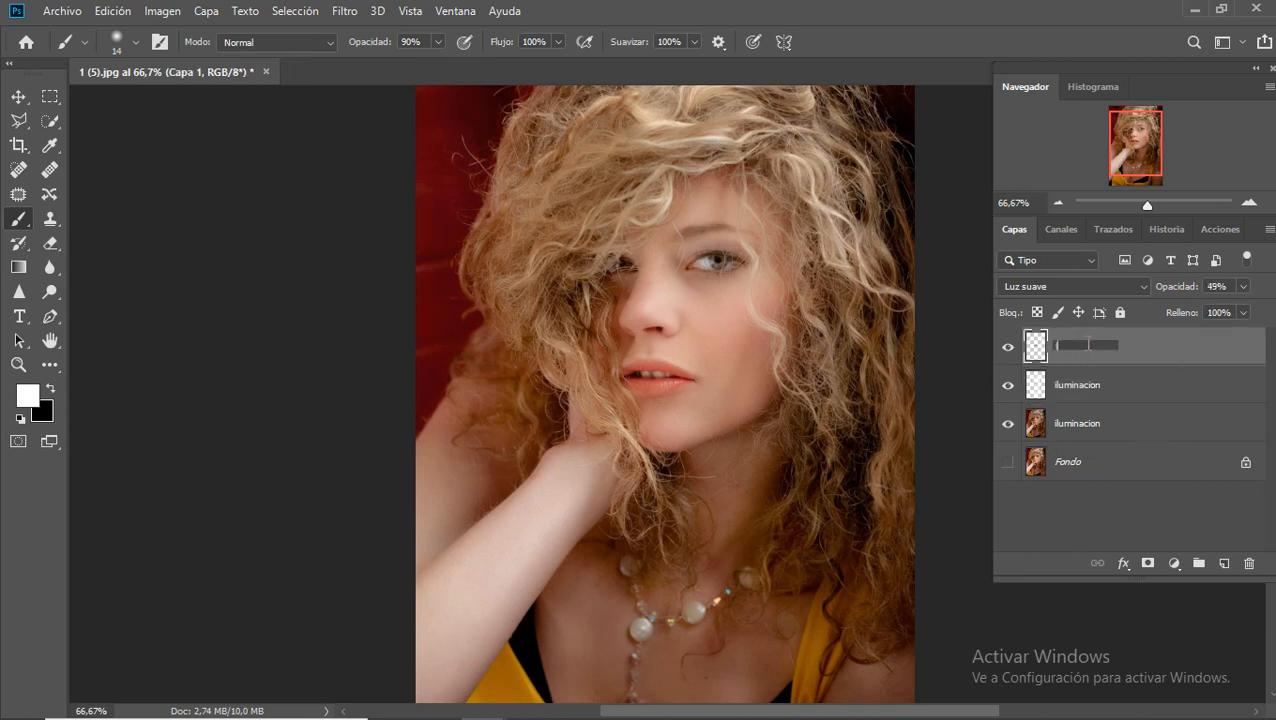
{"action": "type", "text": "s"}
{"action": "key", "text": "BackSpace"}
{"action": "key", "text": "BackSpace"}
{"action": "type", "text": "ios"}
{"action": "left_click", "coordinate": [1091, 398]}
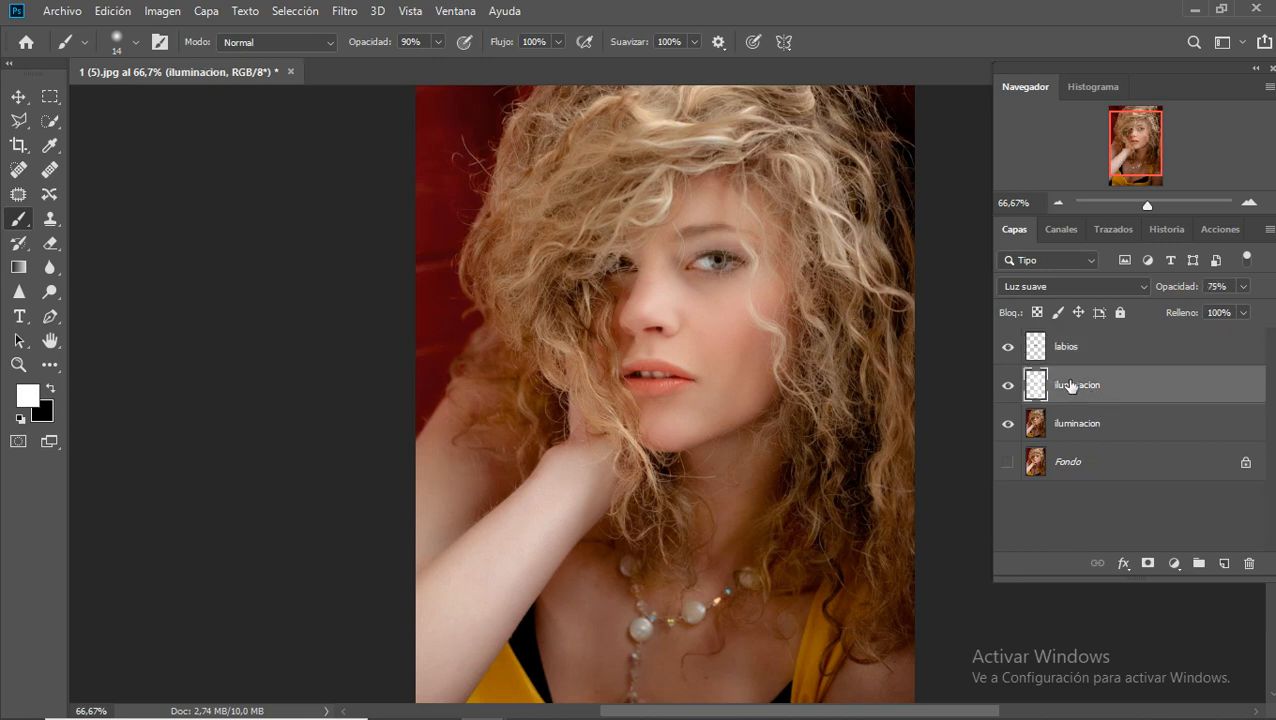
{"action": "double_click", "coordinate": [1070, 386]}
{"action": "type", "text": "ointar de blanco"}
Step: Merge the labios, pintar de blanco and iluminacion layers into a single layer
{"action": "left_click", "coordinate": [1078, 425]}
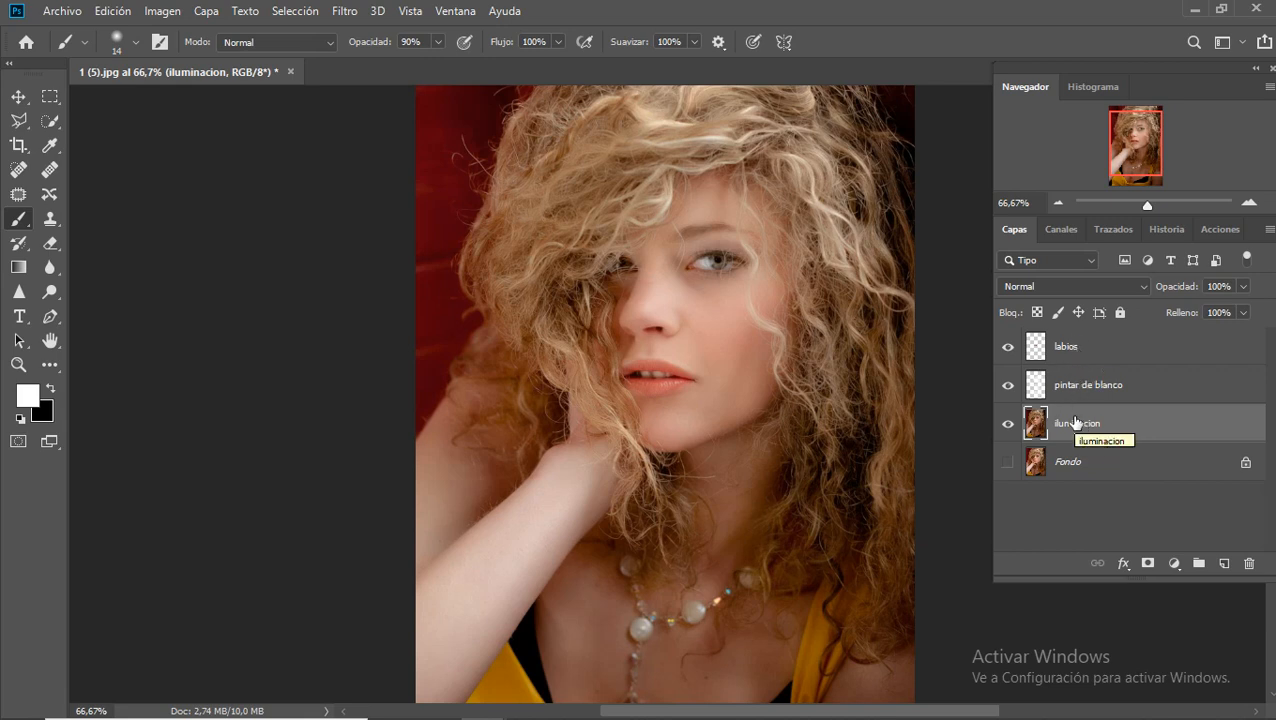
{"action": "left_click", "coordinate": [1133, 392], "text": "shift"}
{"action": "left_click", "coordinate": [1133, 348], "text": "shift"}
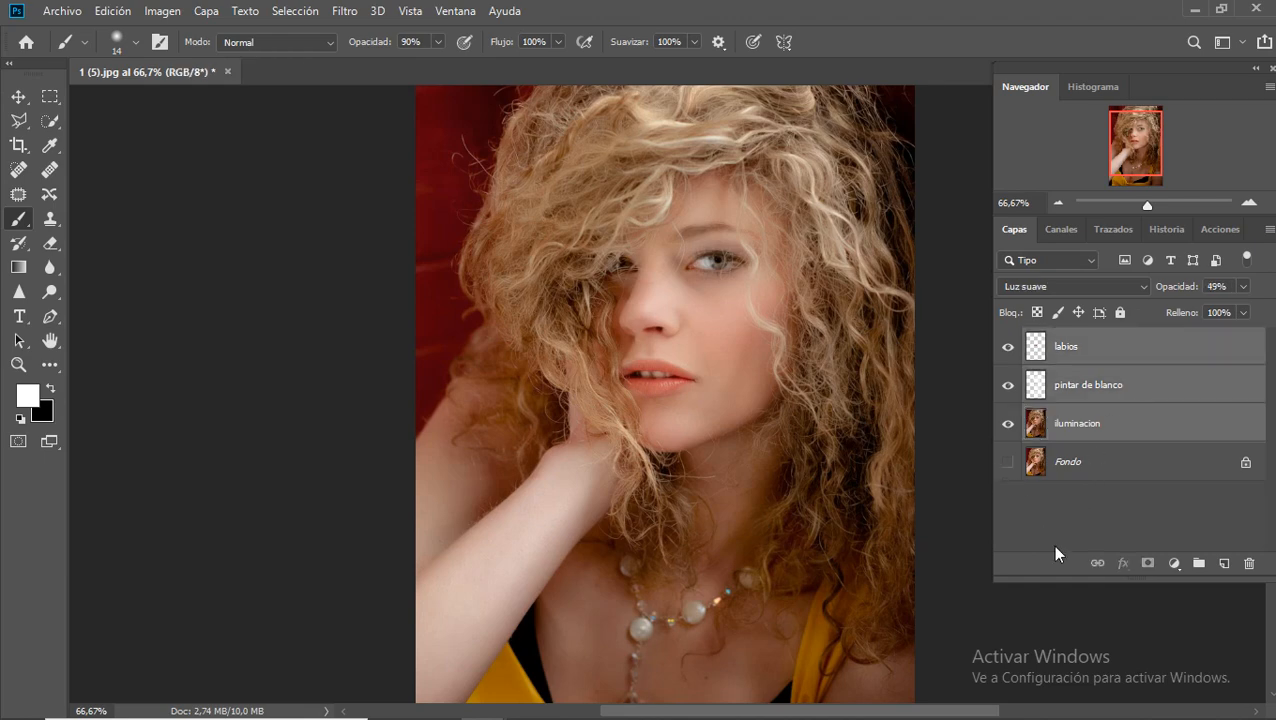
{"action": "left_click", "coordinate": [206, 11]}
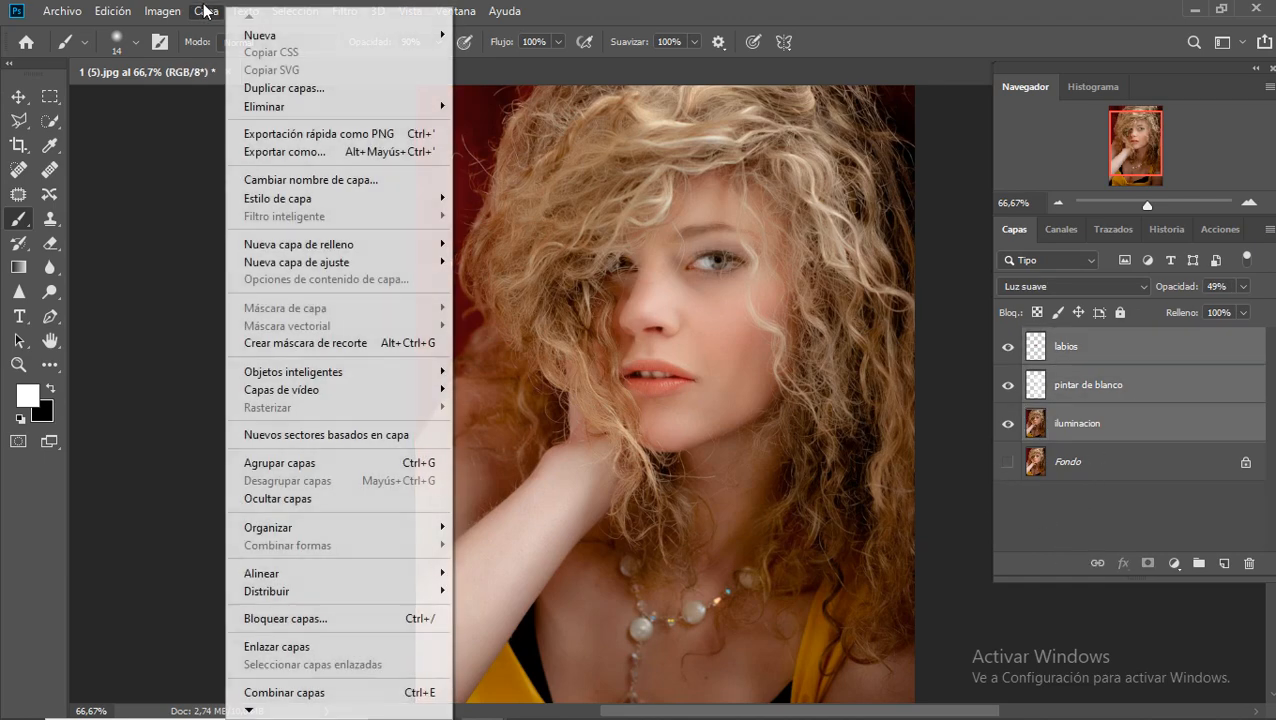
{"action": "mouse_move", "coordinate": [250, 712]}
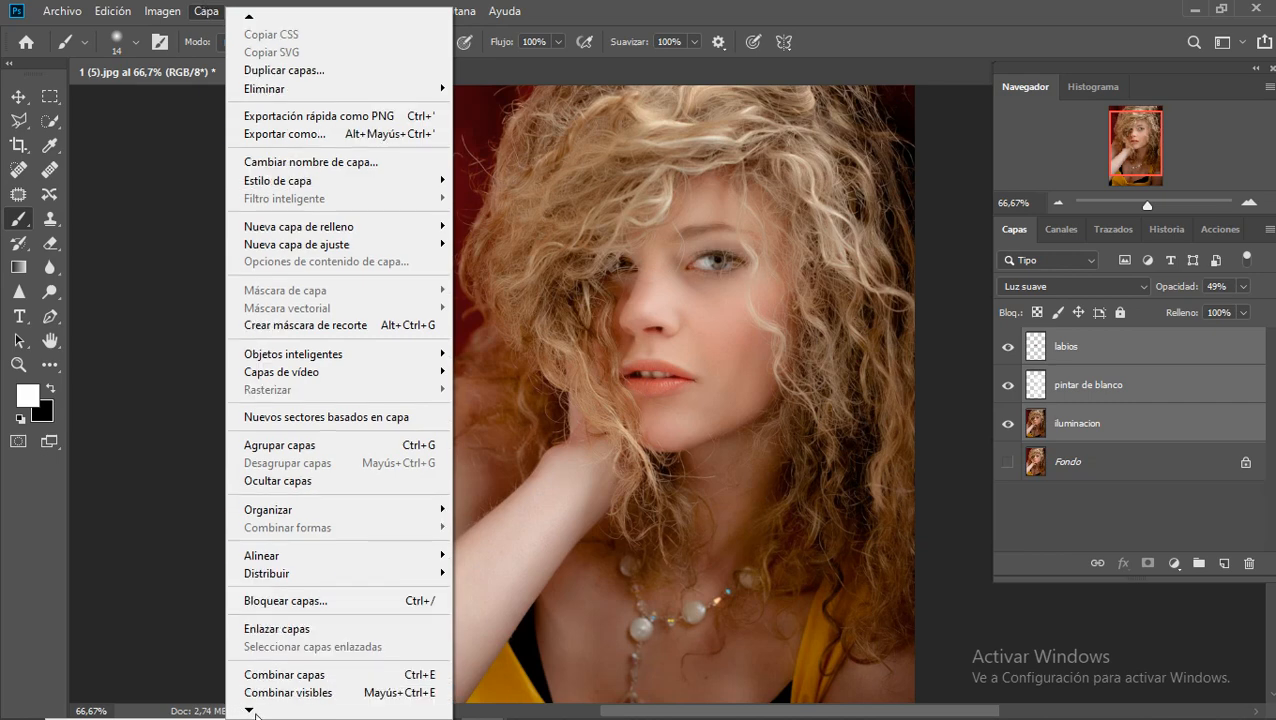
{"action": "left_click", "coordinate": [276, 675]}
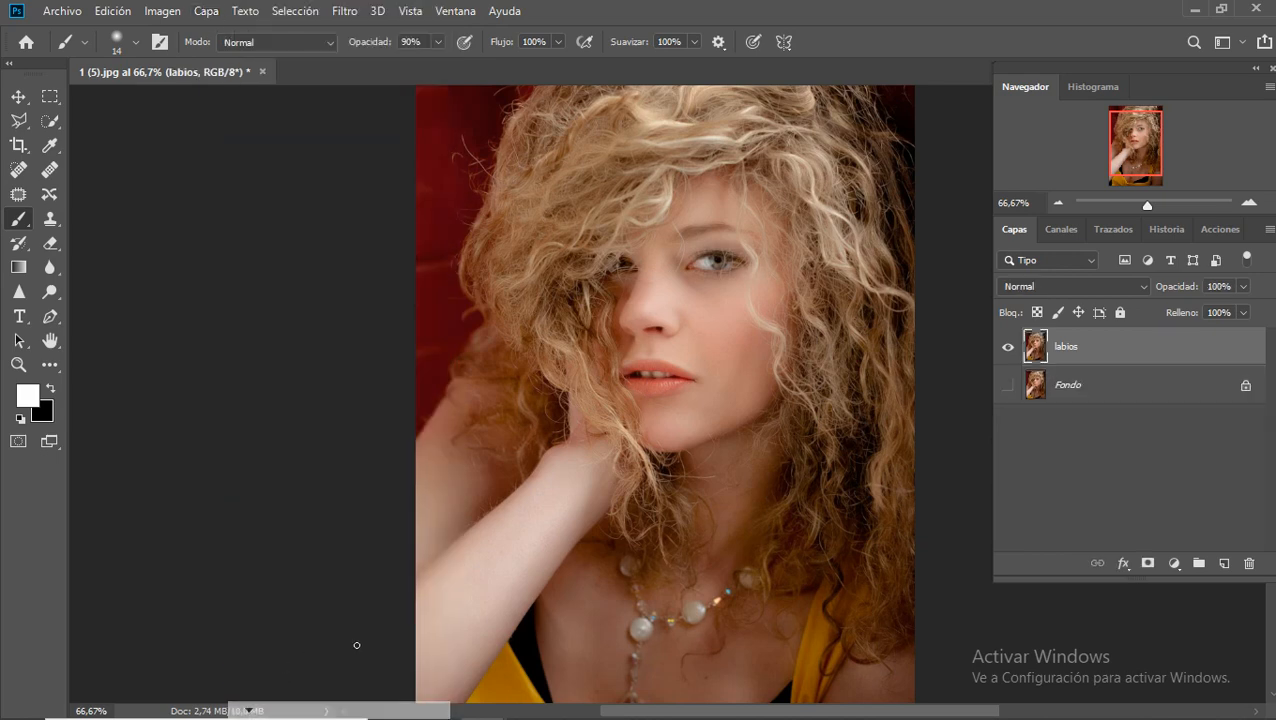
Step: Compare the retouched portrait with the original Fondo image by repeatedly toggling the visibility of the merged labios layer
{"action": "left_click", "coordinate": [1008, 348]}
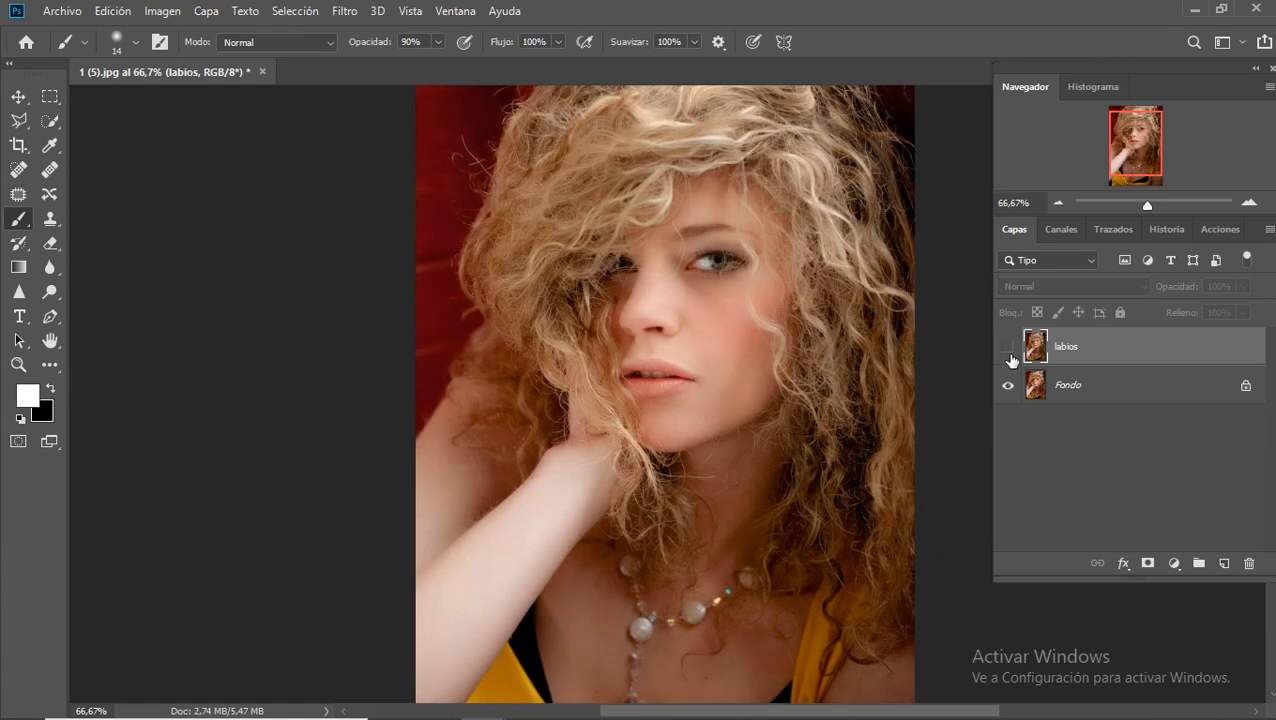
{"action": "left_click", "coordinate": [1008, 348]}
{"action": "left_click", "coordinate": [1008, 348]}
{"action": "left_click", "coordinate": [1008, 348]}
{"action": "left_click", "coordinate": [1008, 348]}
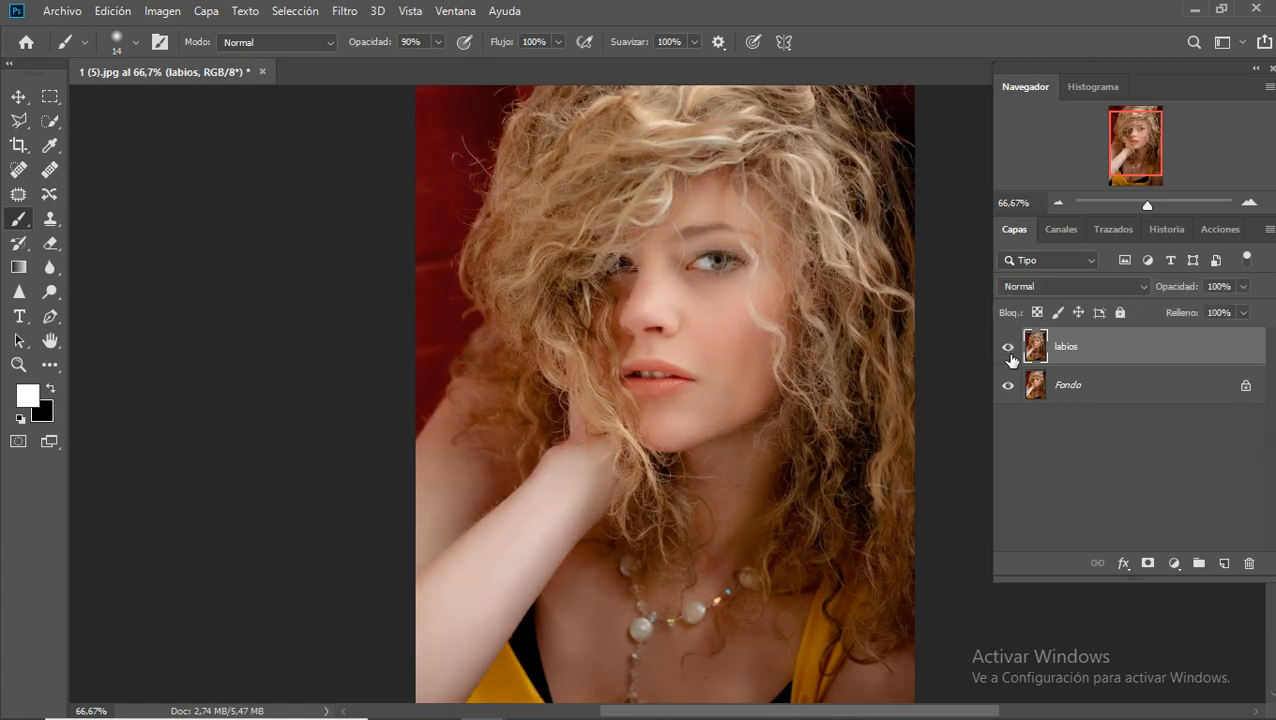
{"action": "left_click", "coordinate": [1008, 348]}
{"action": "left_click", "coordinate": [1008, 348]}
{"action": "left_click", "coordinate": [1008, 348]}
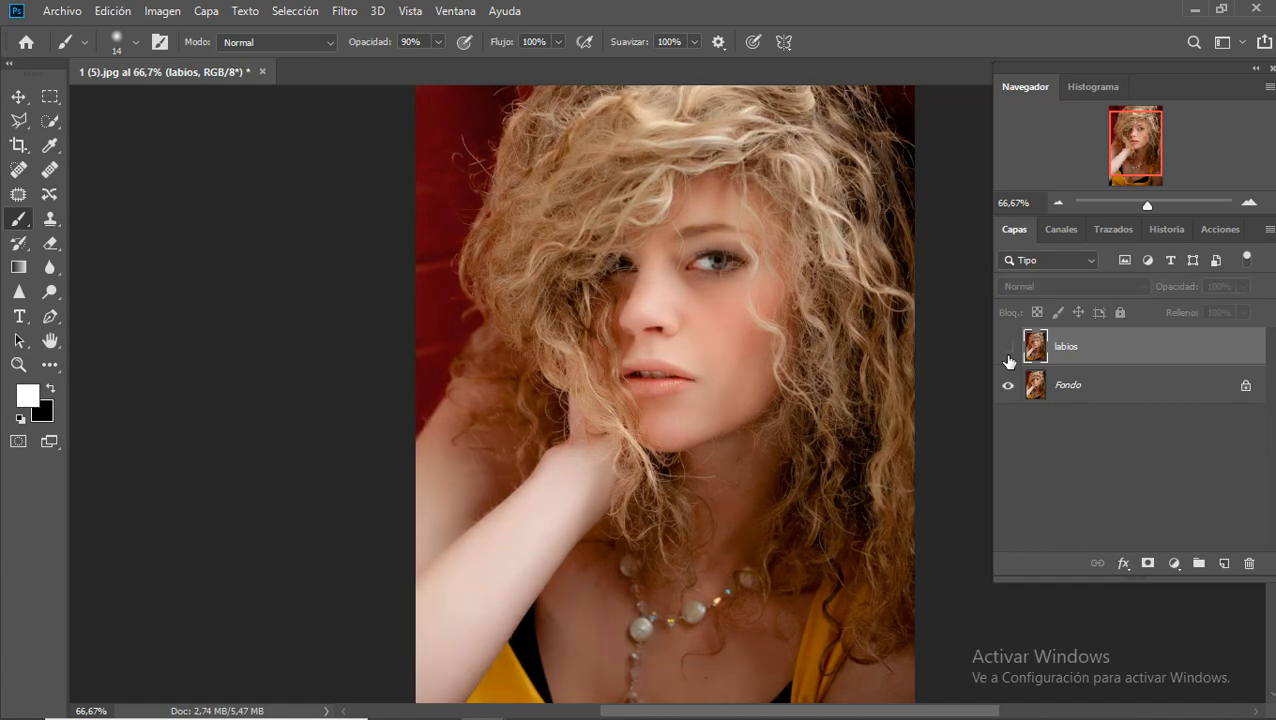
{"action": "left_click", "coordinate": [1008, 348]}
{"action": "left_click", "coordinate": [1008, 350]}
{"action": "left_click", "coordinate": [1008, 350]}
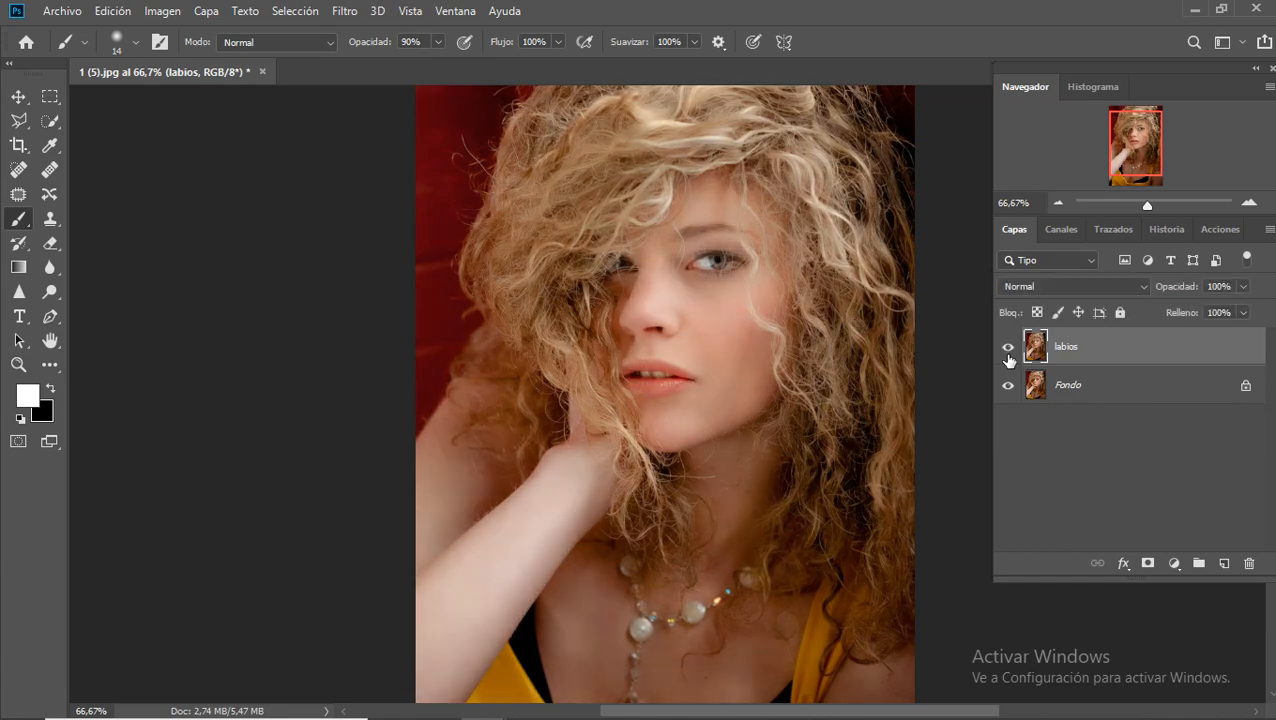
{"action": "left_click", "coordinate": [1008, 350]}
{"action": "left_click", "coordinate": [1008, 350]}
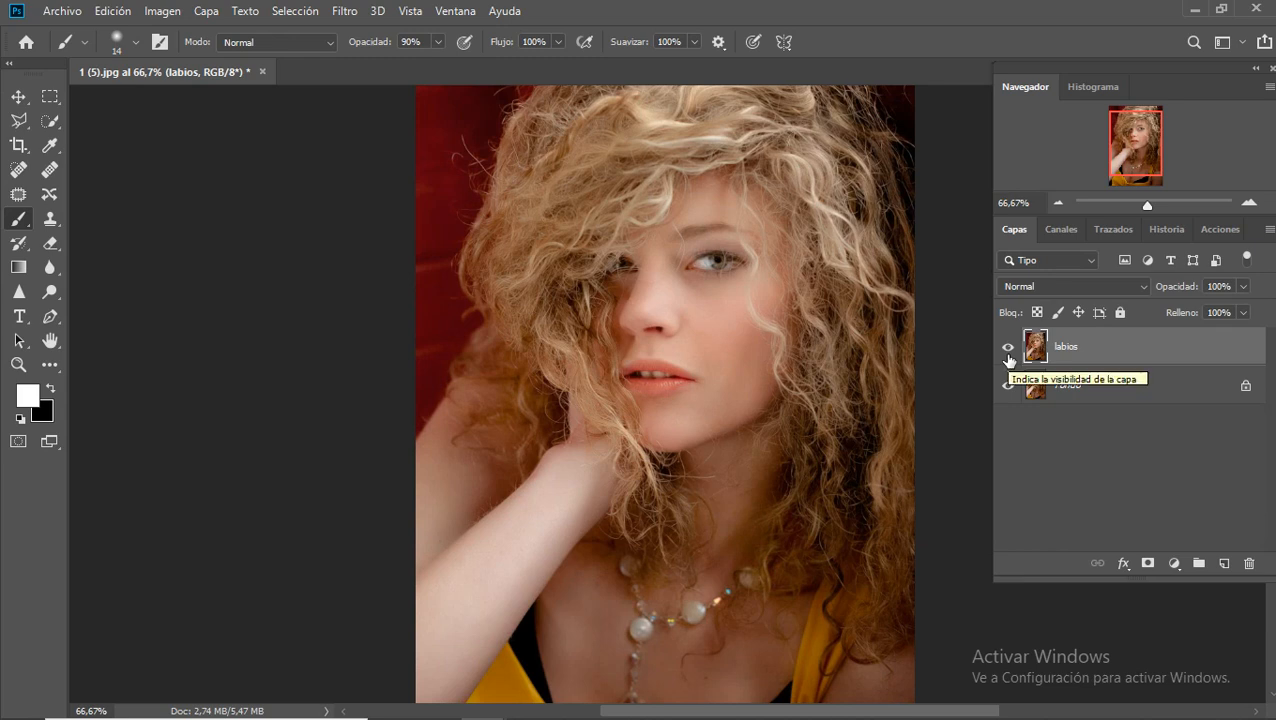
{"action": "left_click", "coordinate": [1008, 352]}
{"action": "left_click", "coordinate": [1008, 352]}
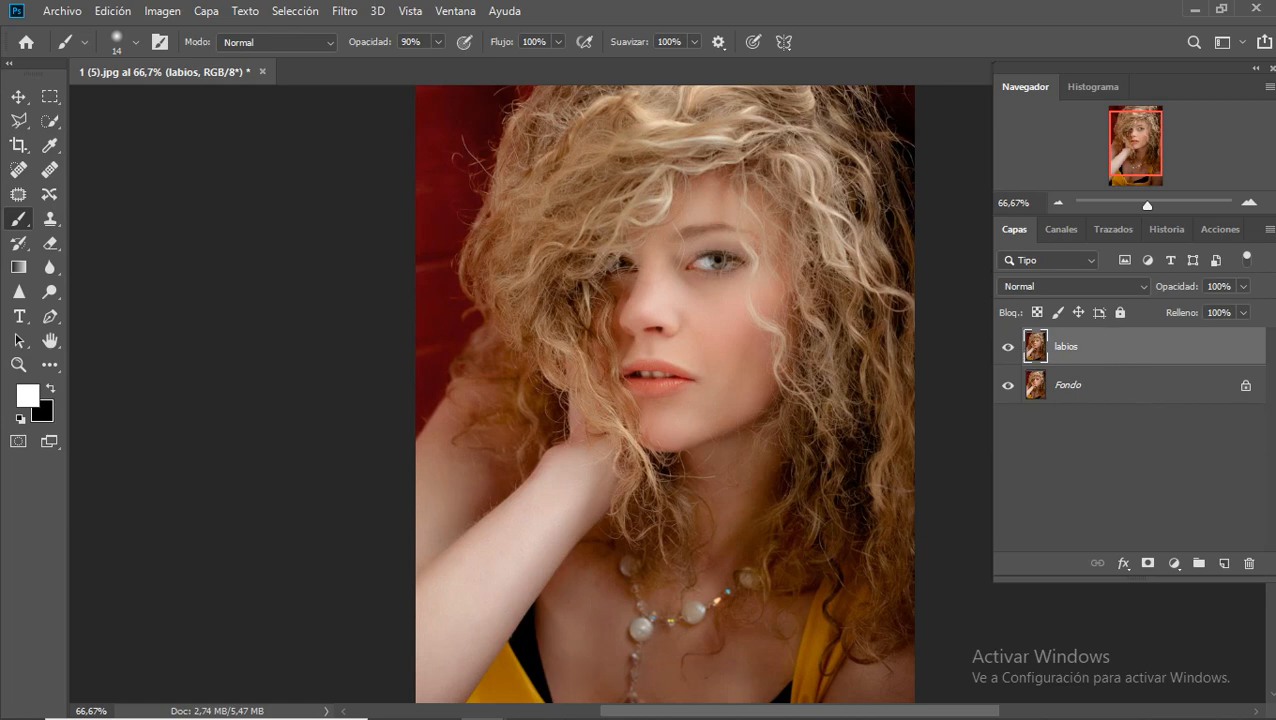
Step: Duplicate the labios layer under the name "paso en alto y enfoque"
{"action": "left_click", "coordinate": [17, 366]}
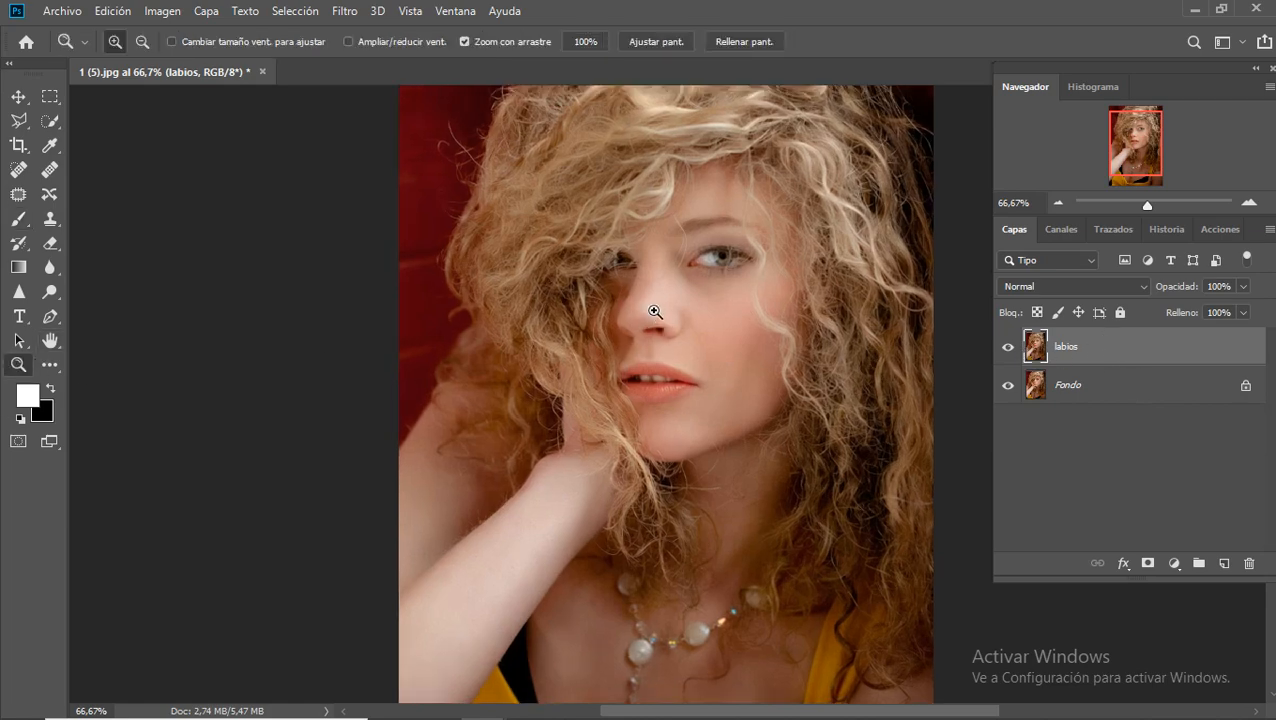
{"action": "left_click_drag", "start_coordinate": [655, 313], "coordinate": [863, 270]}
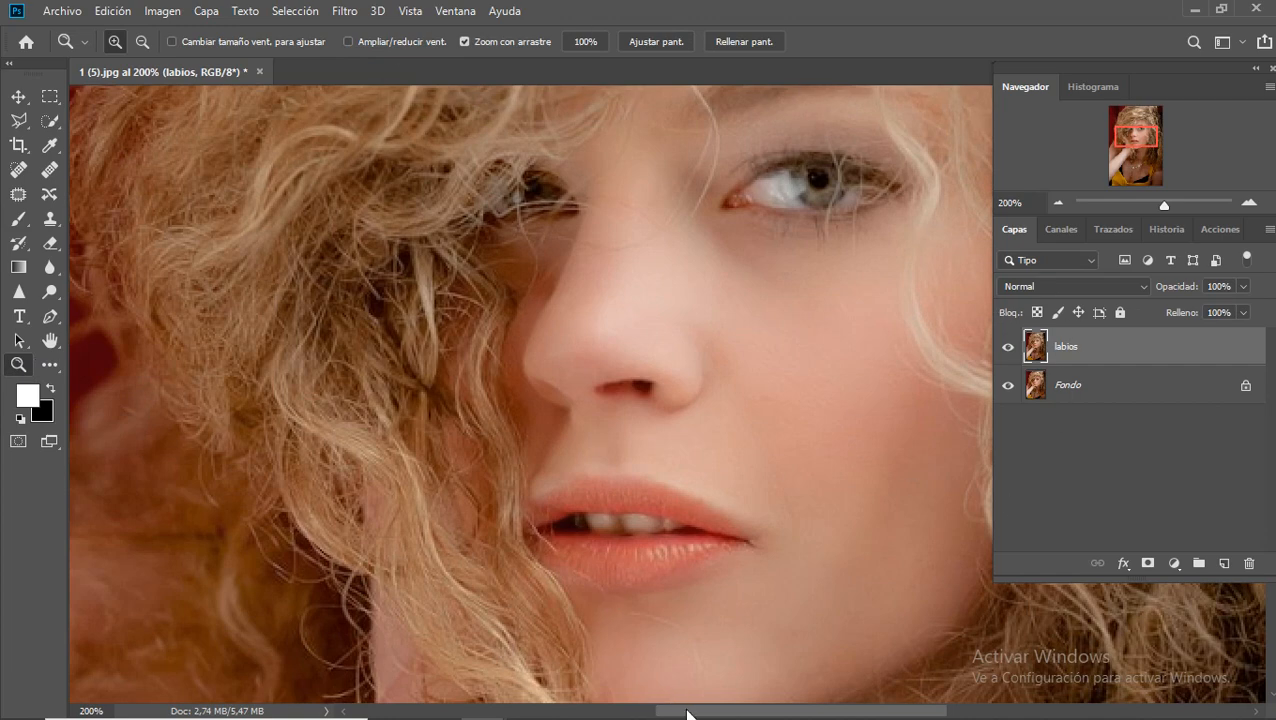
{"action": "left_click_drag", "start_coordinate": [686, 711], "coordinate": [741, 711]}
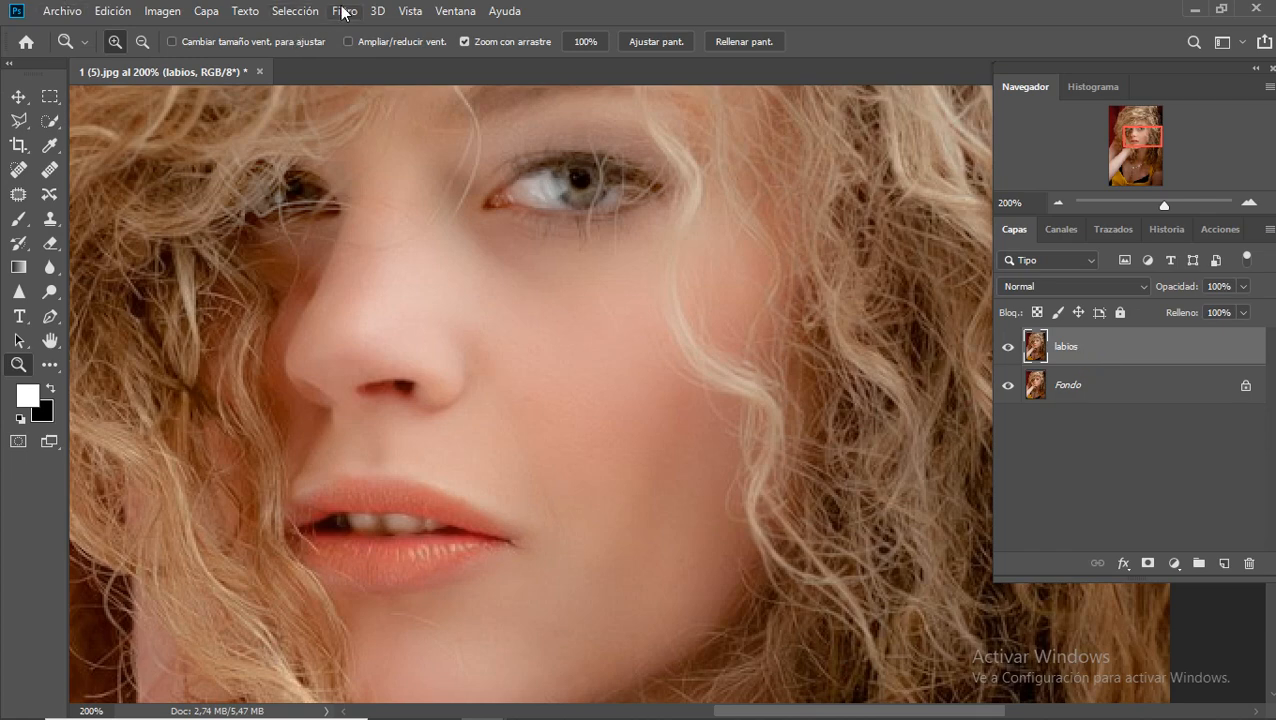
{"action": "right_click", "coordinate": [1120, 348]}
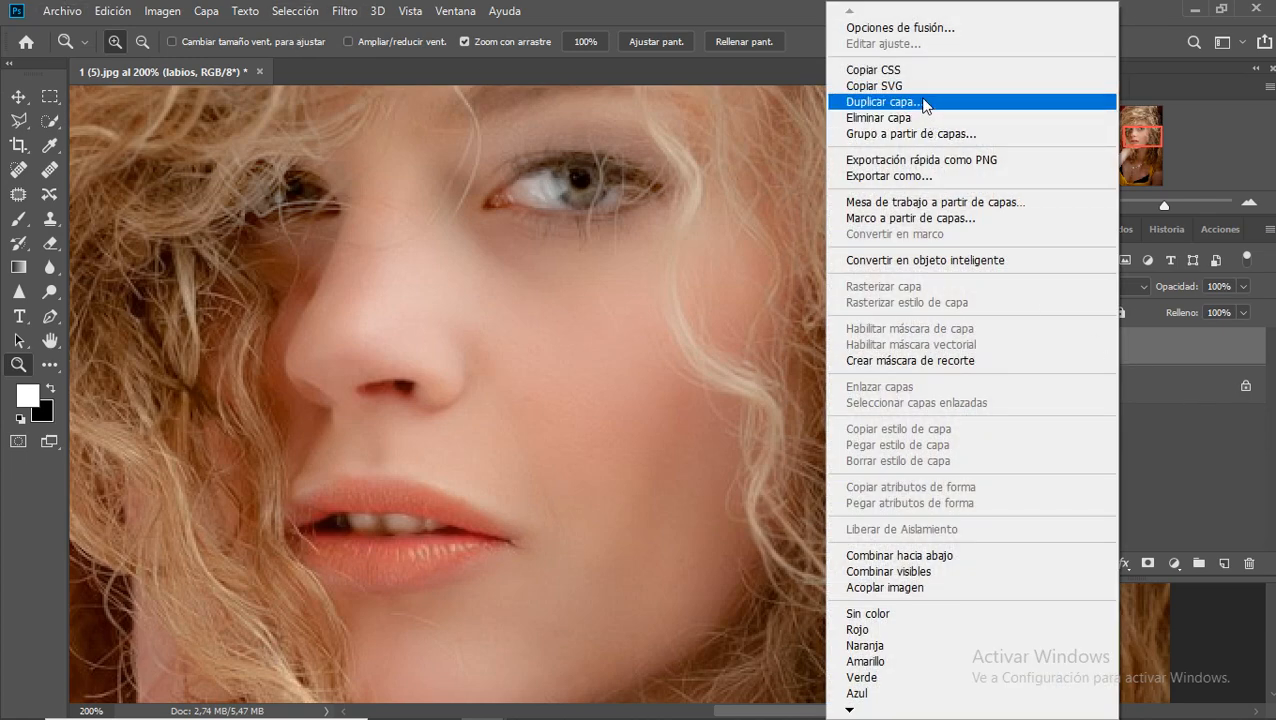
{"action": "left_click", "coordinate": [922, 103]}
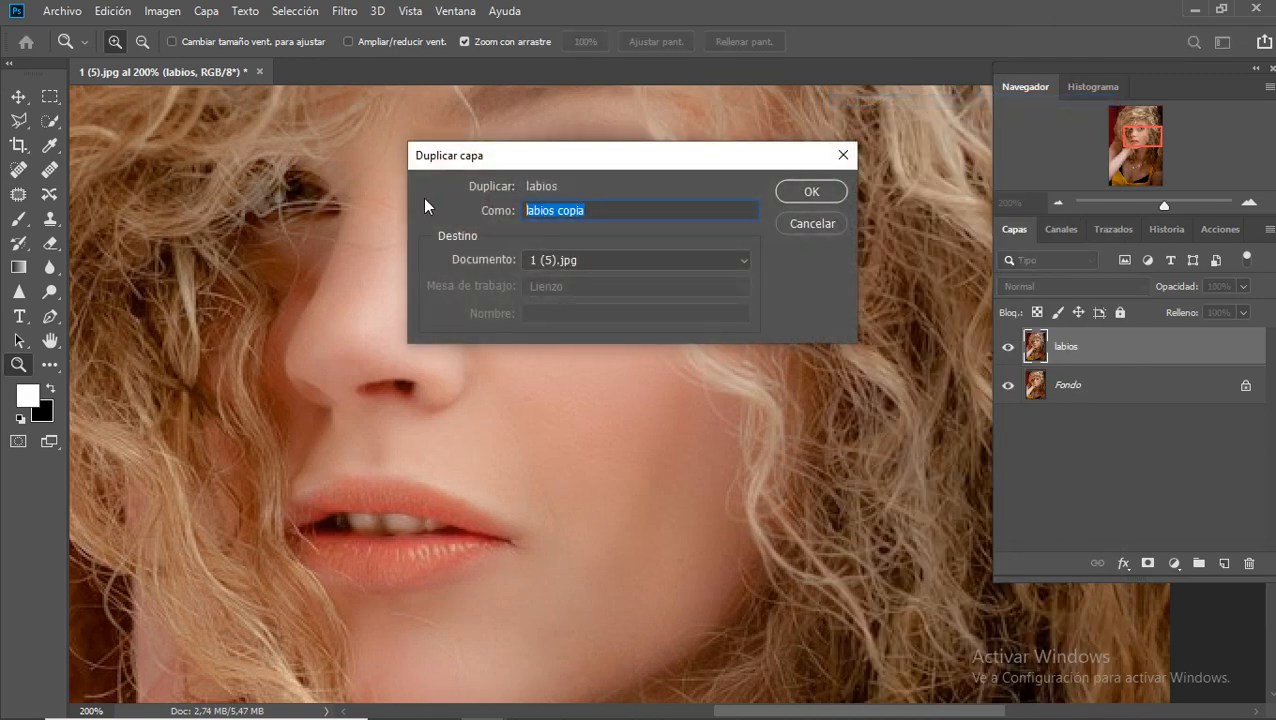
{"action": "type", "text": "paso en alto eenfoque"}
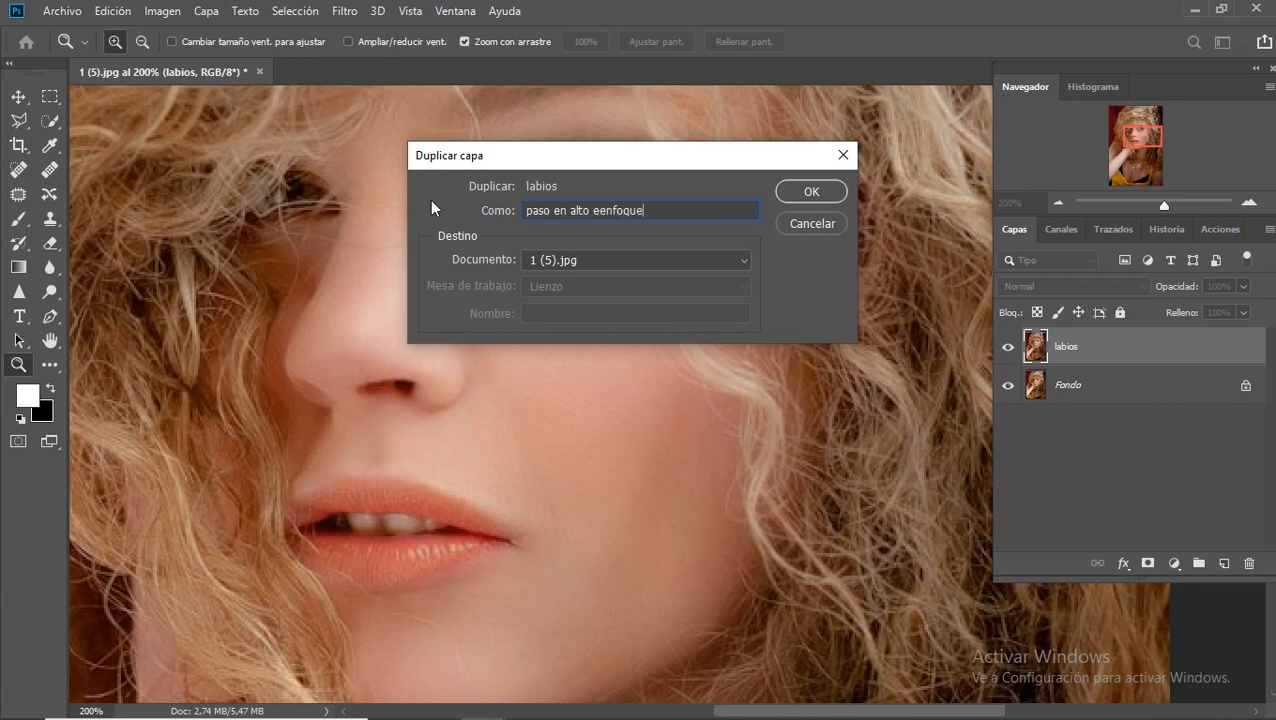
{"action": "left_click", "coordinate": [603, 214]}
{"action": "key", "text": "BackSpace"}
{"action": "type", "text": "y"}
{"action": "left_click", "coordinate": [805, 191]}
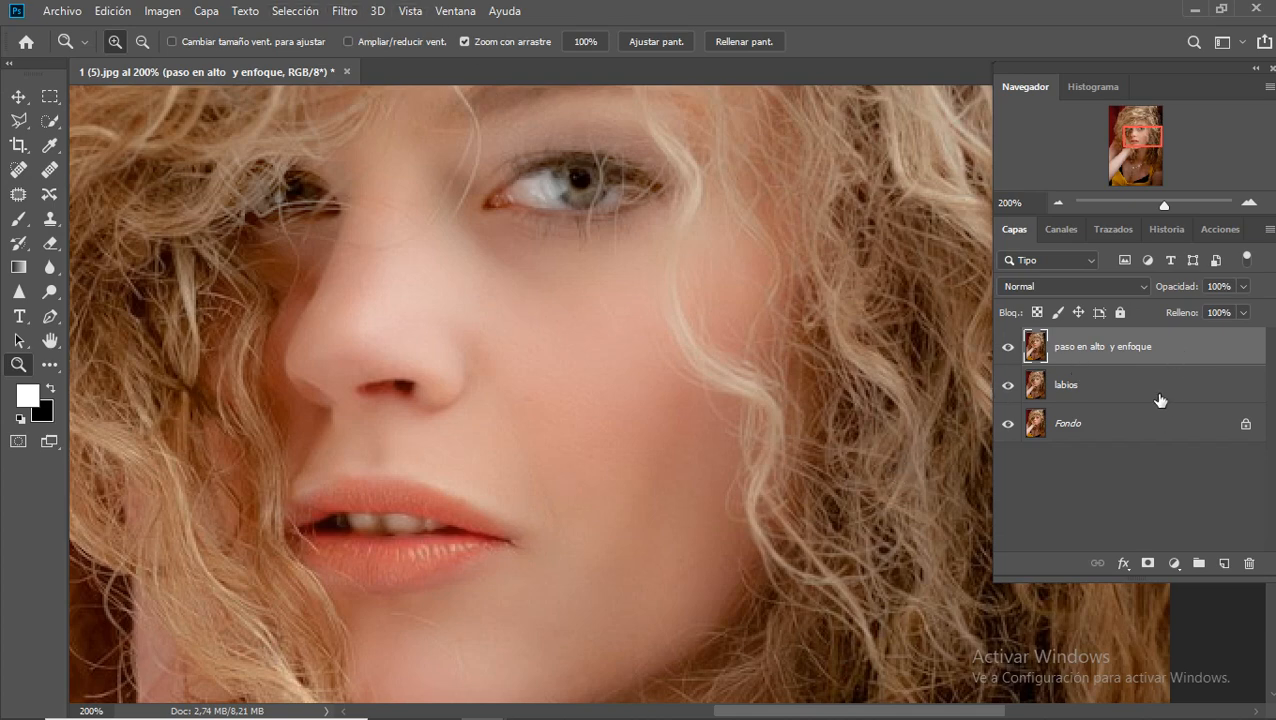
Step: Hide the Fondo layer and apply a High Pass filter with a 4,0-pixel radius to the "paso en alto y enfoque" layer
{"action": "left_click", "coordinate": [1008, 424]}
{"action": "left_click", "coordinate": [344, 11]}
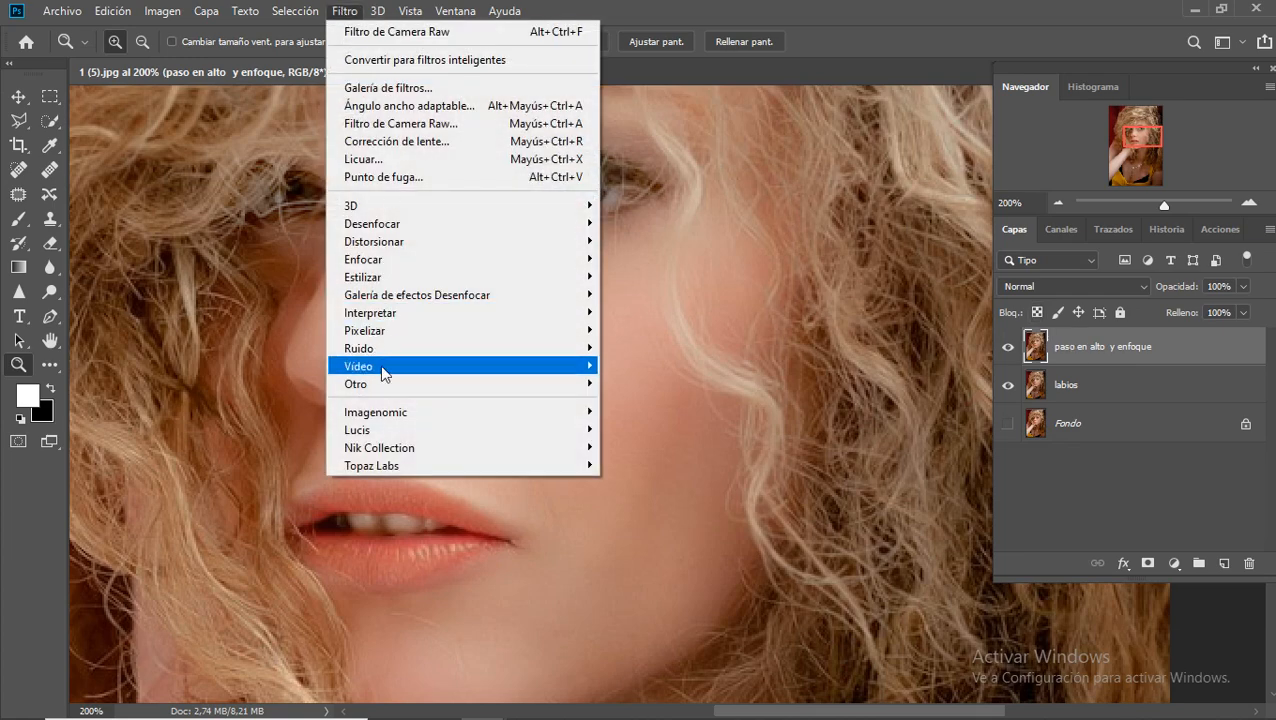
{"action": "mouse_move", "coordinate": [378, 387]}
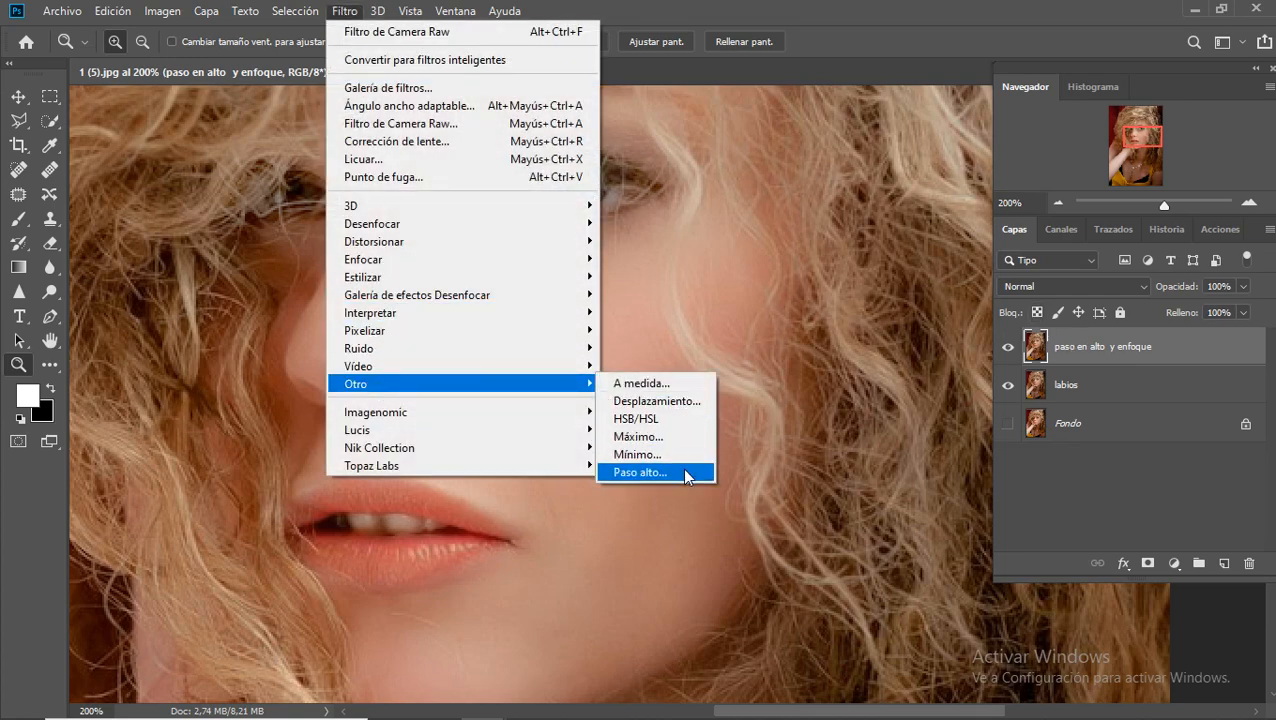
{"action": "left_click", "coordinate": [660, 473]}
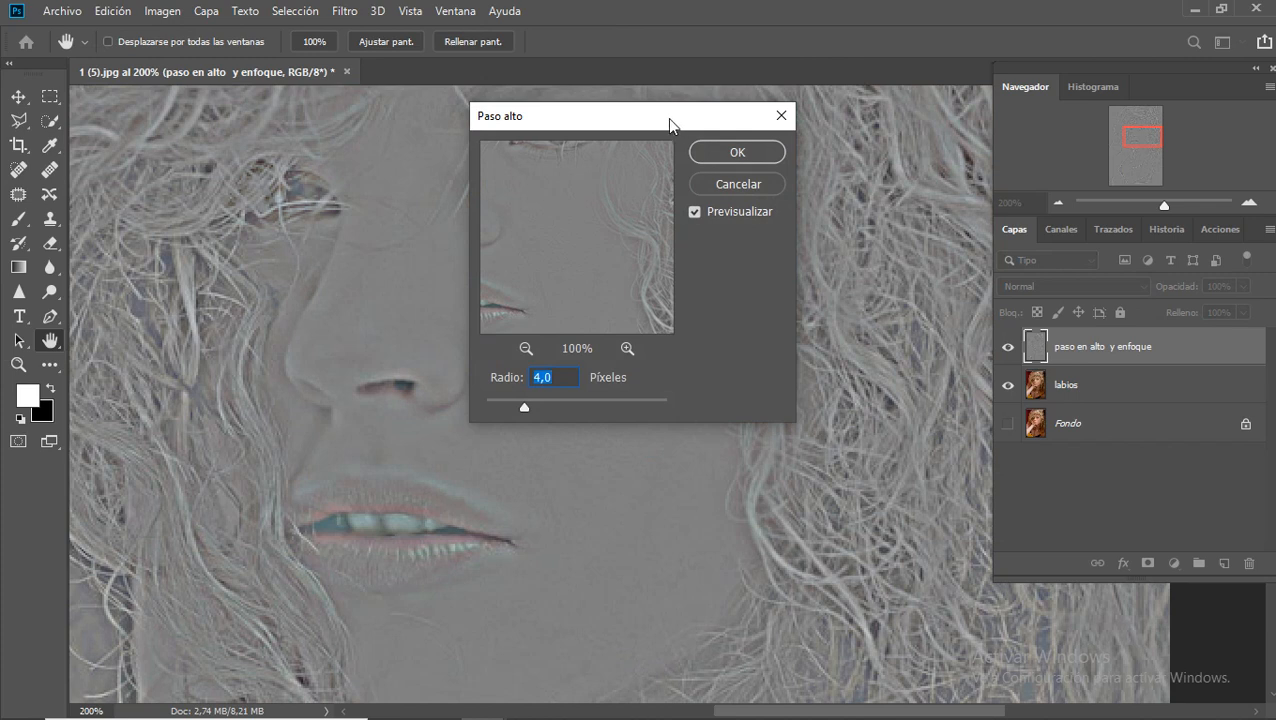
{"action": "left_click_drag", "start_coordinate": [669, 120], "coordinate": [798, 24]}
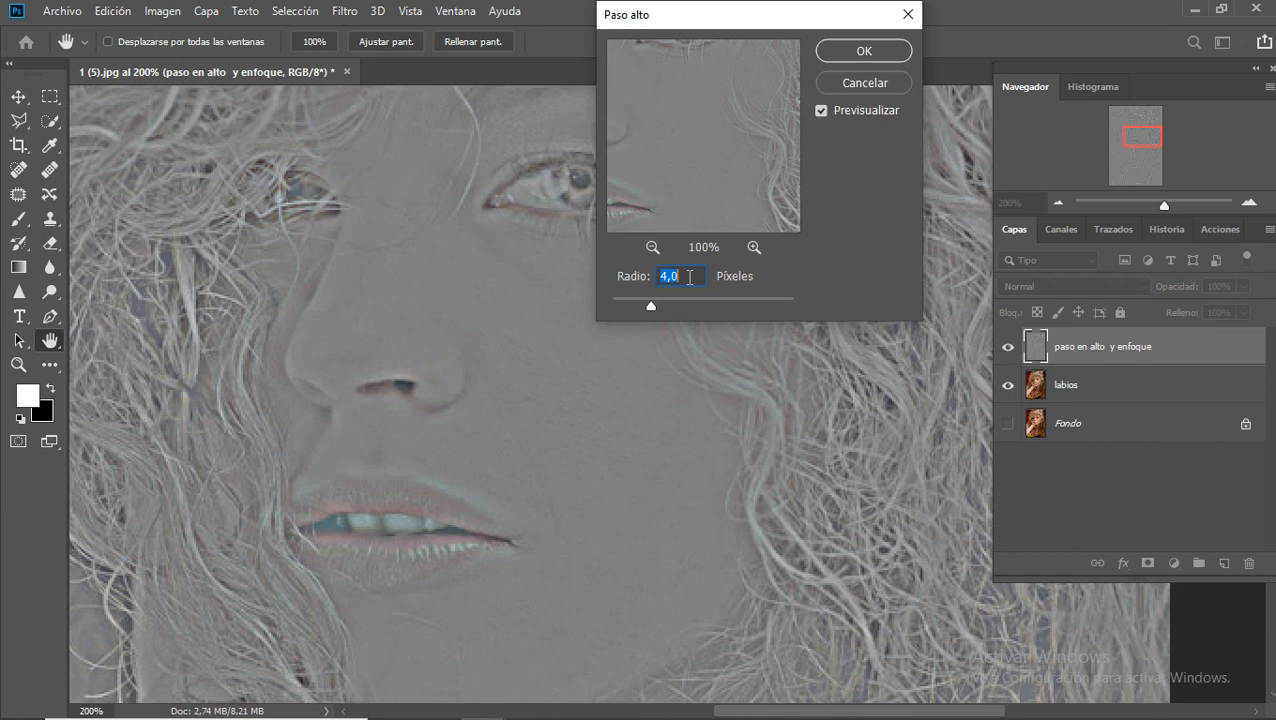
{"action": "left_click", "coordinate": [841, 54]}
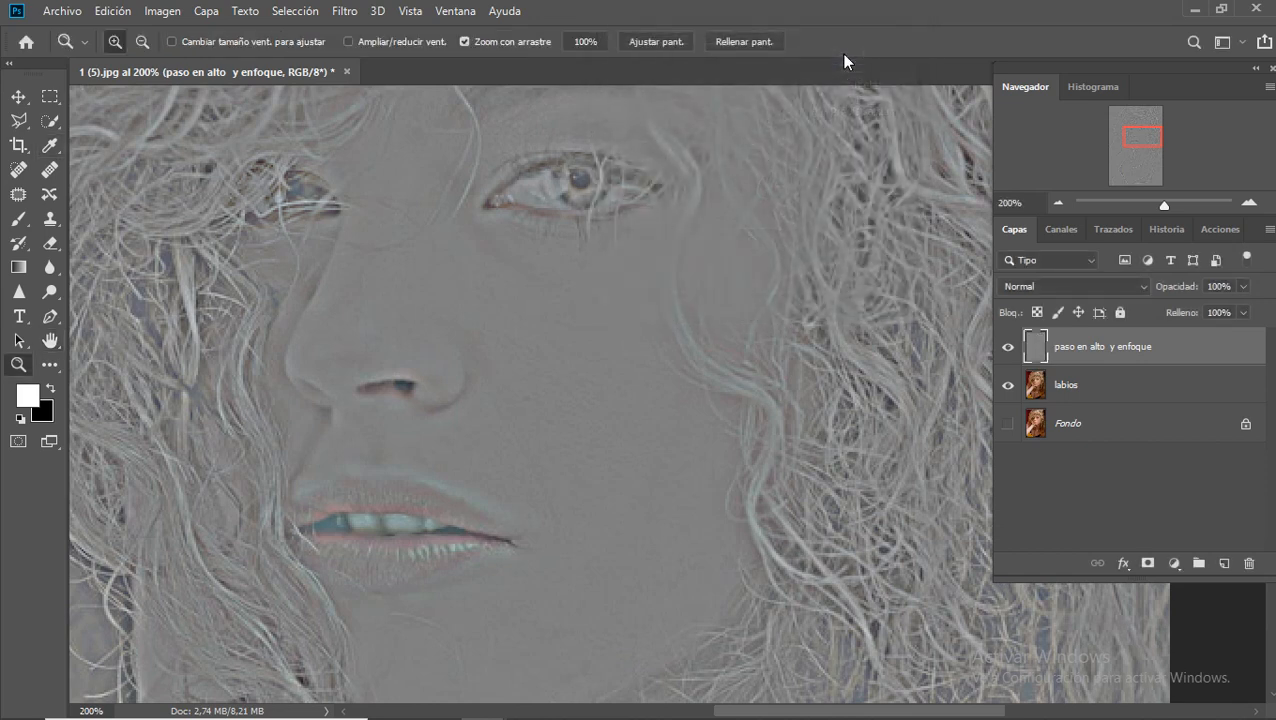
Step: Set the blend mode of the high pass layer to Luz suave
{"action": "left_click", "coordinate": [1049, 290]}
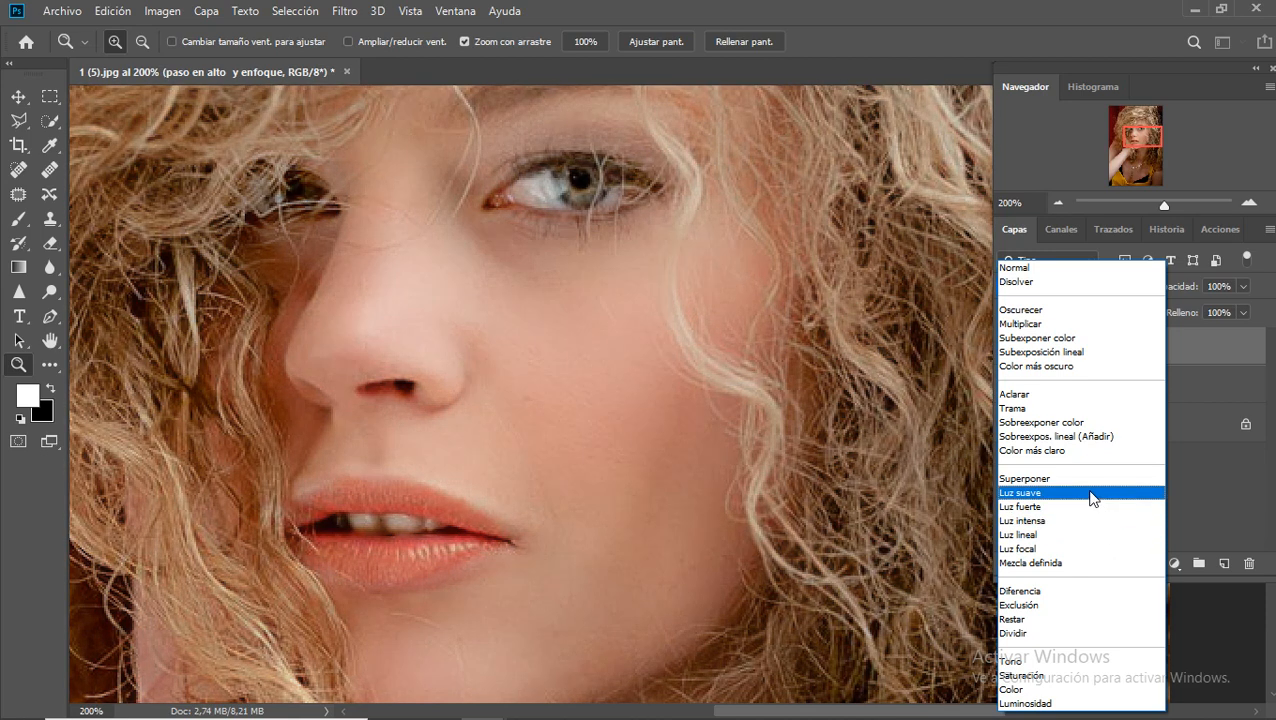
{"action": "left_click", "coordinate": [1092, 494]}
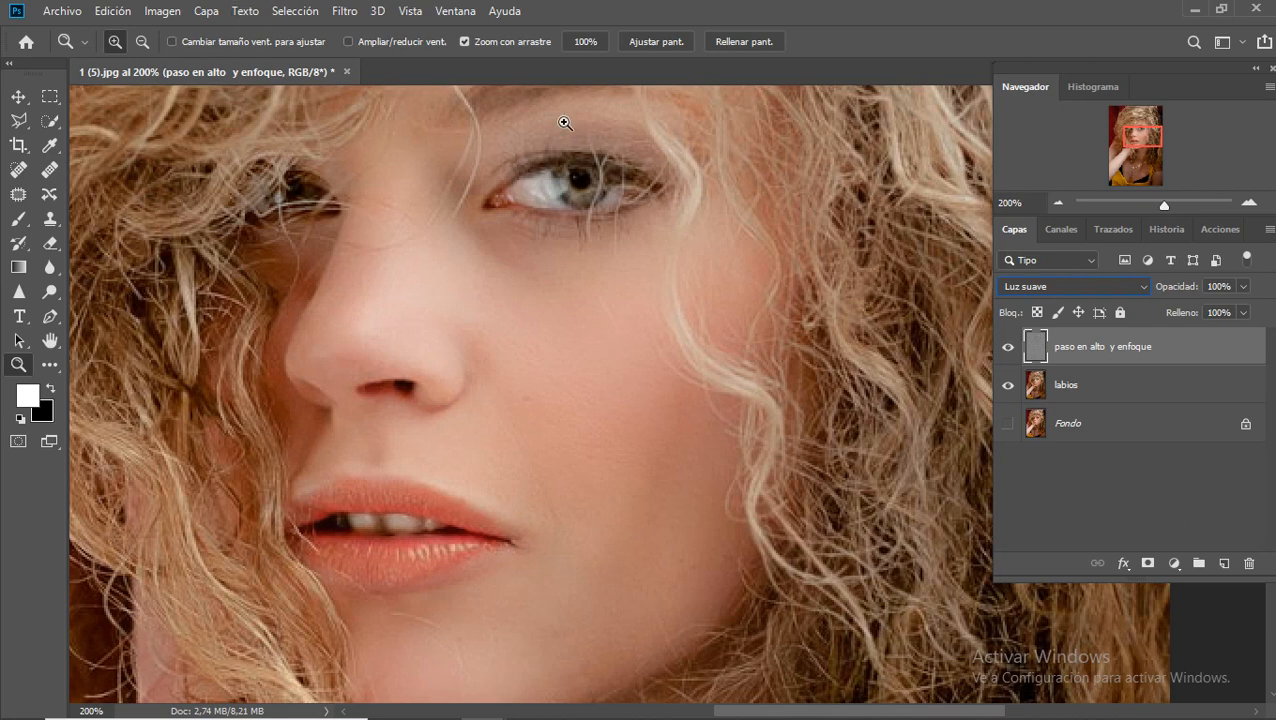
Step: Erase the sharpening from the skin of the face and body on the high pass layer, using a soft 46 px Eraser at 100% opacity
{"action": "left_click", "coordinate": [50, 244]}
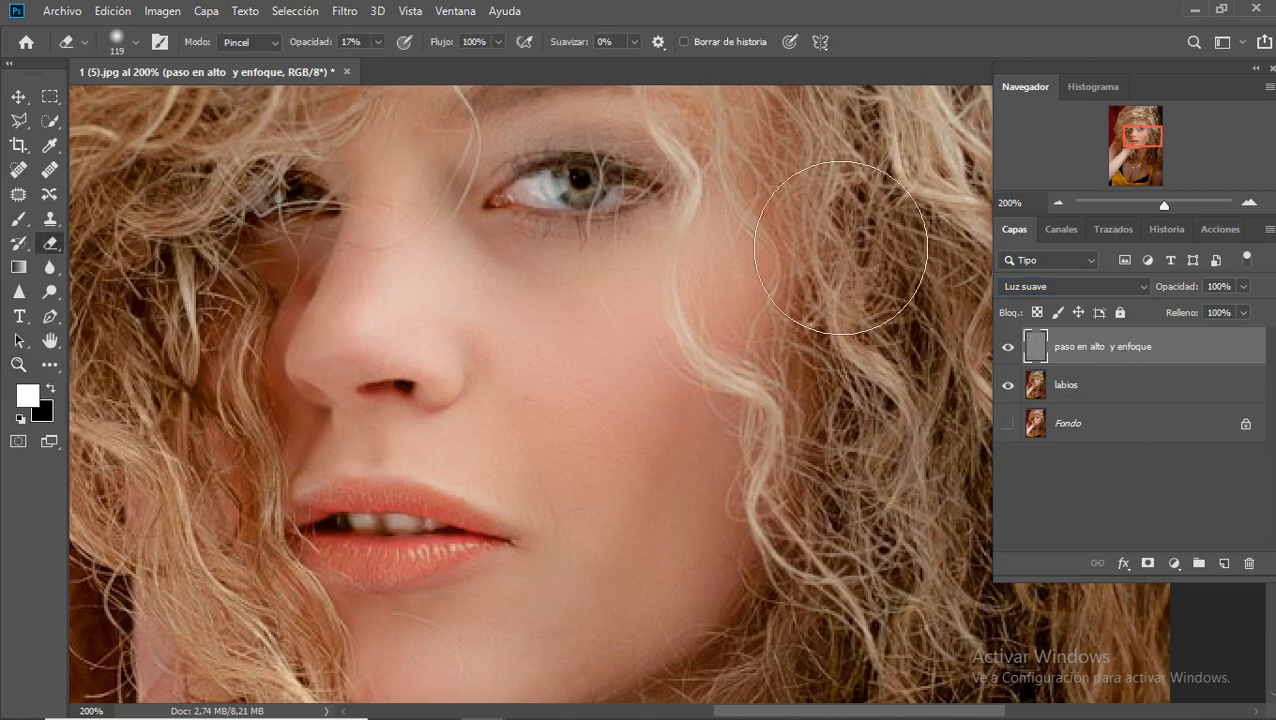
{"action": "left_click", "coordinate": [138, 43]}
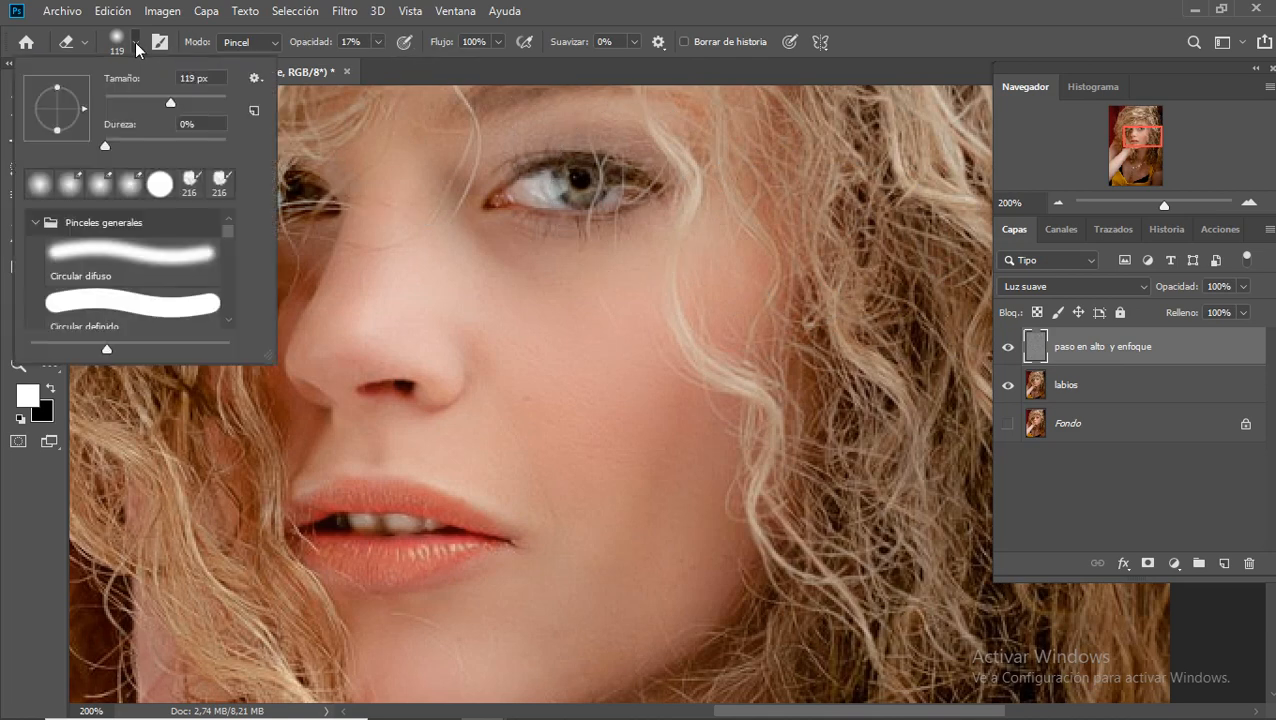
{"action": "left_click_drag", "start_coordinate": [169, 100], "coordinate": [132, 100]}
{"action": "left_click", "coordinate": [490, 145]}
{"action": "mouse_move", "coordinate": [607, 120]}
{"action": "left_mouse_down"}
{"action": "mouse_move", "coordinate": [709, 194]}
{"action": "mouse_move", "coordinate": [661, 134]}
{"action": "mouse_move", "coordinate": [465, 165]}
{"action": "left_mouse_up"}
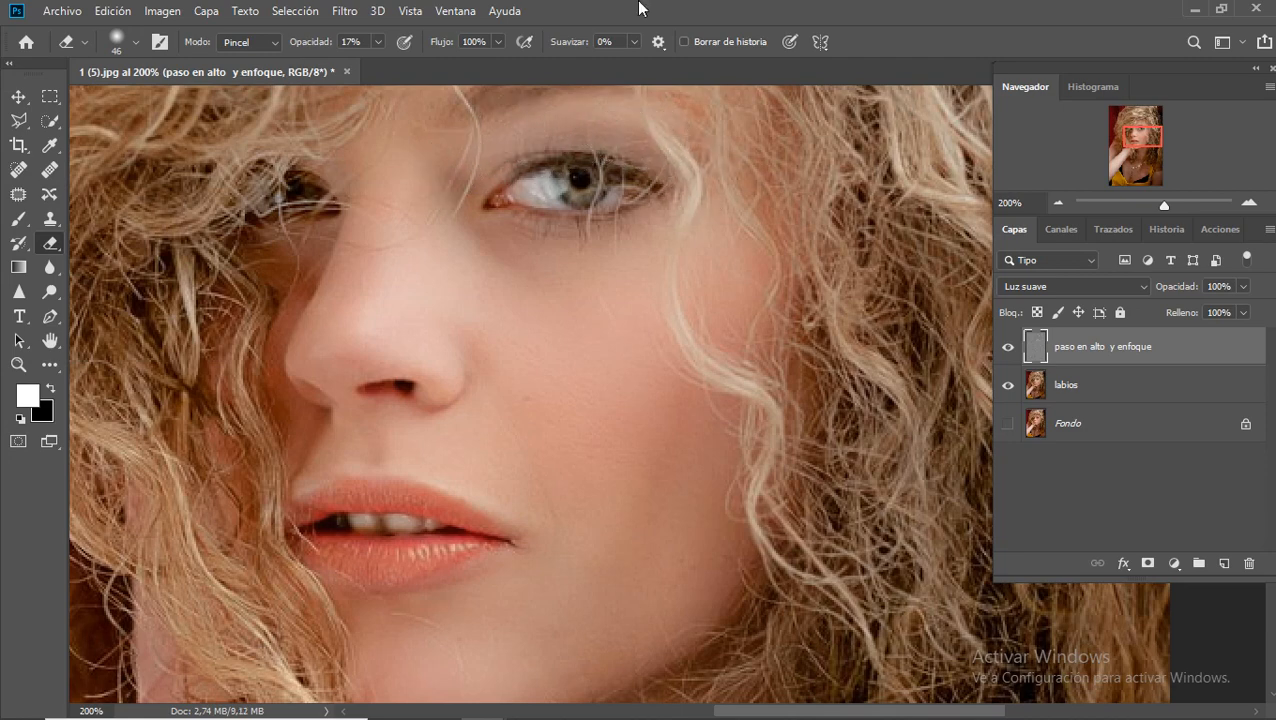
{"action": "mouse_move", "coordinate": [377, 42]}
{"action": "left_mouse_down"}
{"action": "mouse_move", "coordinate": [378, 68]}
{"action": "mouse_move", "coordinate": [460, 68]}
{"action": "left_mouse_up"}
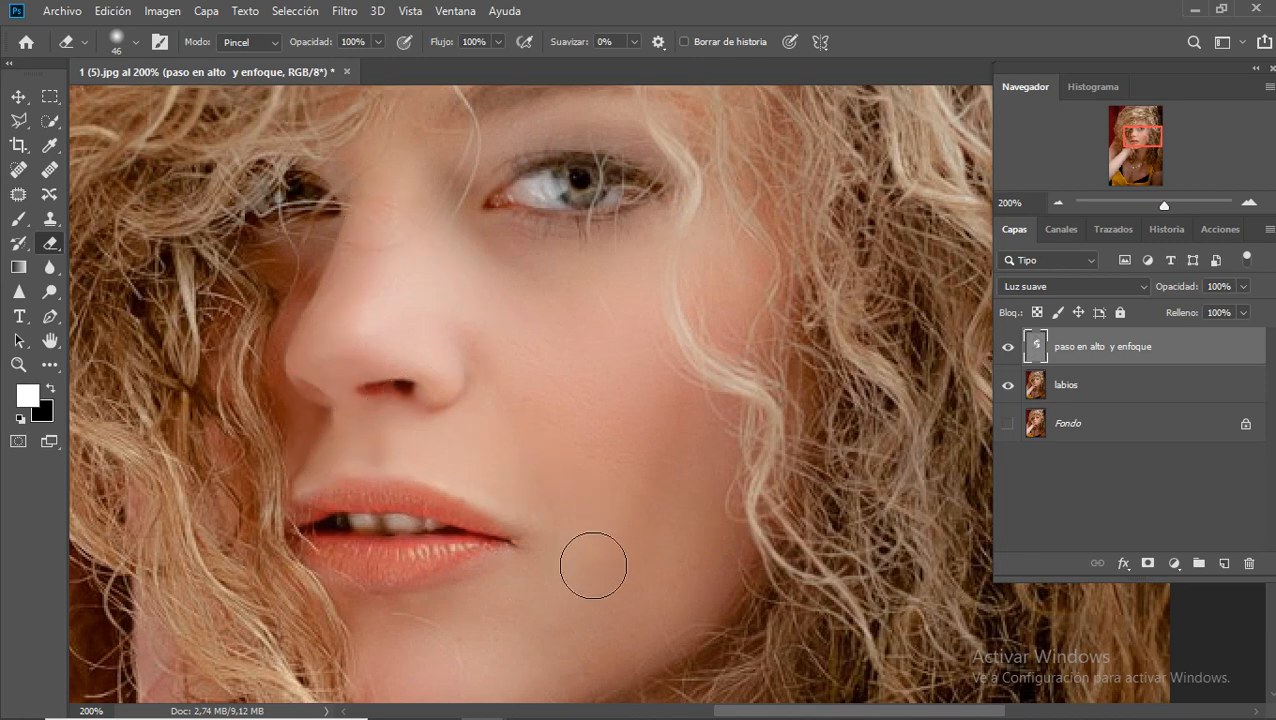
{"action": "mouse_move", "coordinate": [1268, 703]}
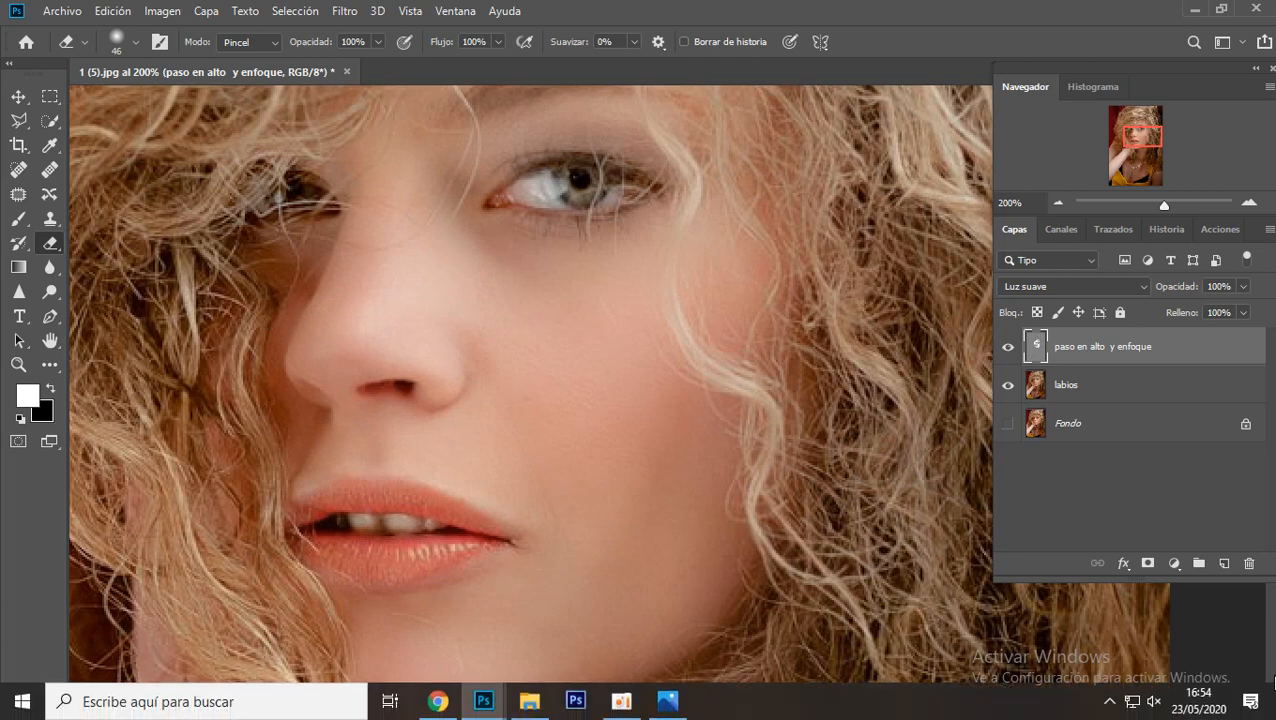
{"action": "scroll", "coordinate": [617, 393], "scroll_direction": "down", "scroll_amount": 5}
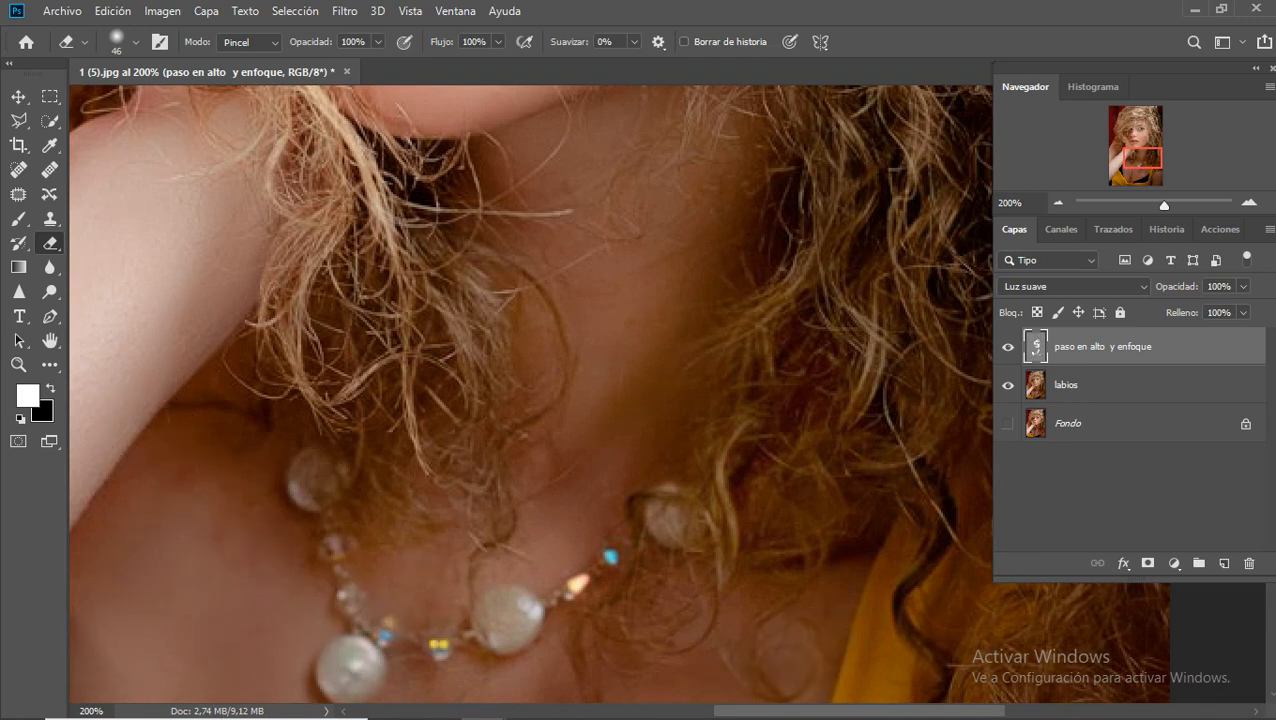
{"action": "scroll", "coordinate": [1270, 702], "scroll_direction": "down", "scroll_amount": 5}
{"action": "scroll", "coordinate": [1272, 700], "scroll_direction": "down", "scroll_amount": 3}
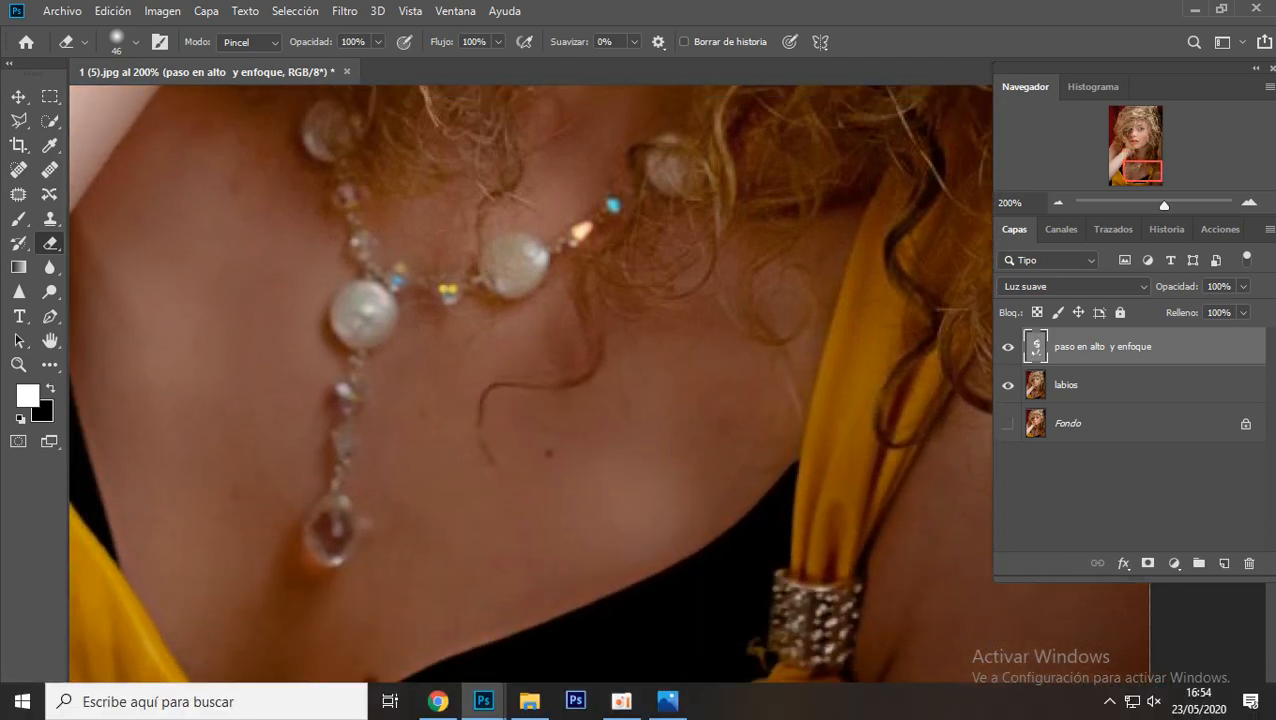
Step: Merge the "paso en alto y enfoque" layer down into the labios layer
{"action": "key", "text": "ctrl+minus"}
{"action": "key", "text": "ctrl+minus"}
{"action": "key", "text": "ctrl+minus"}
{"action": "key", "text": "ctrl+minus"}
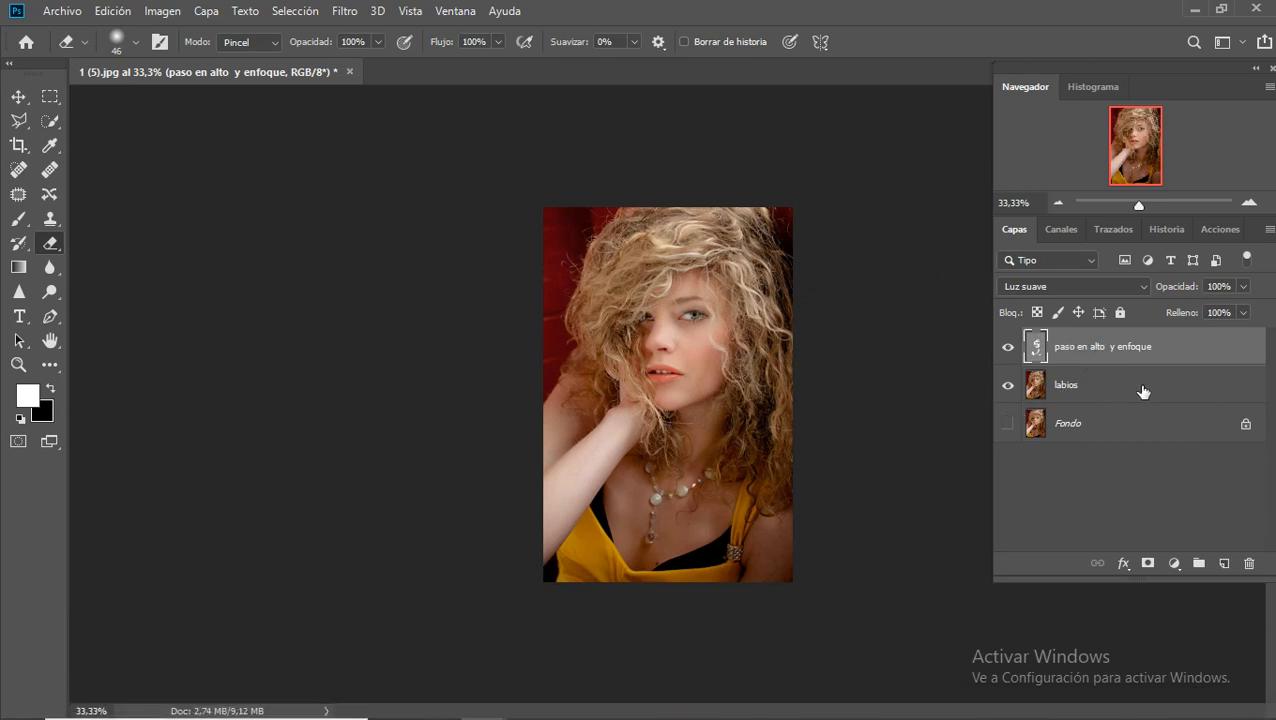
{"action": "key", "text": "ctrl+e"}
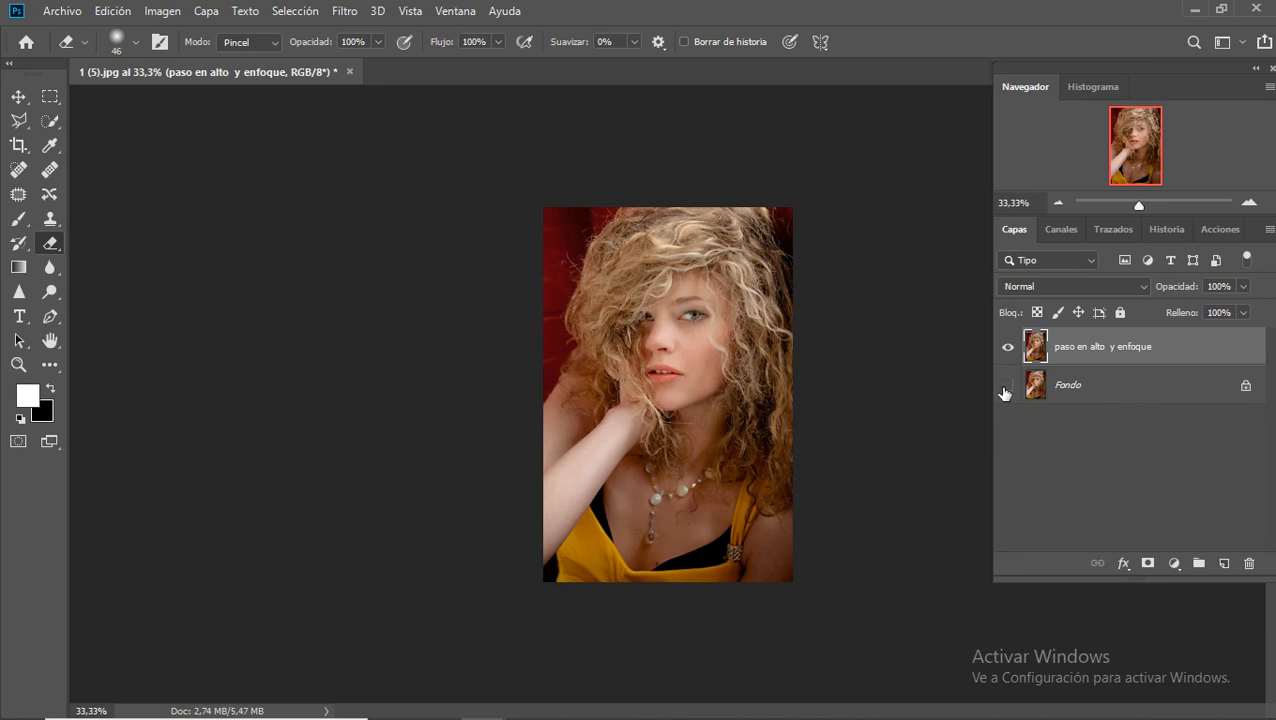
Step: Show the Fondo layer again and compare the original with the sharpened portrait by toggling the merged layer's visibility
{"action": "left_click", "coordinate": [1006, 388]}
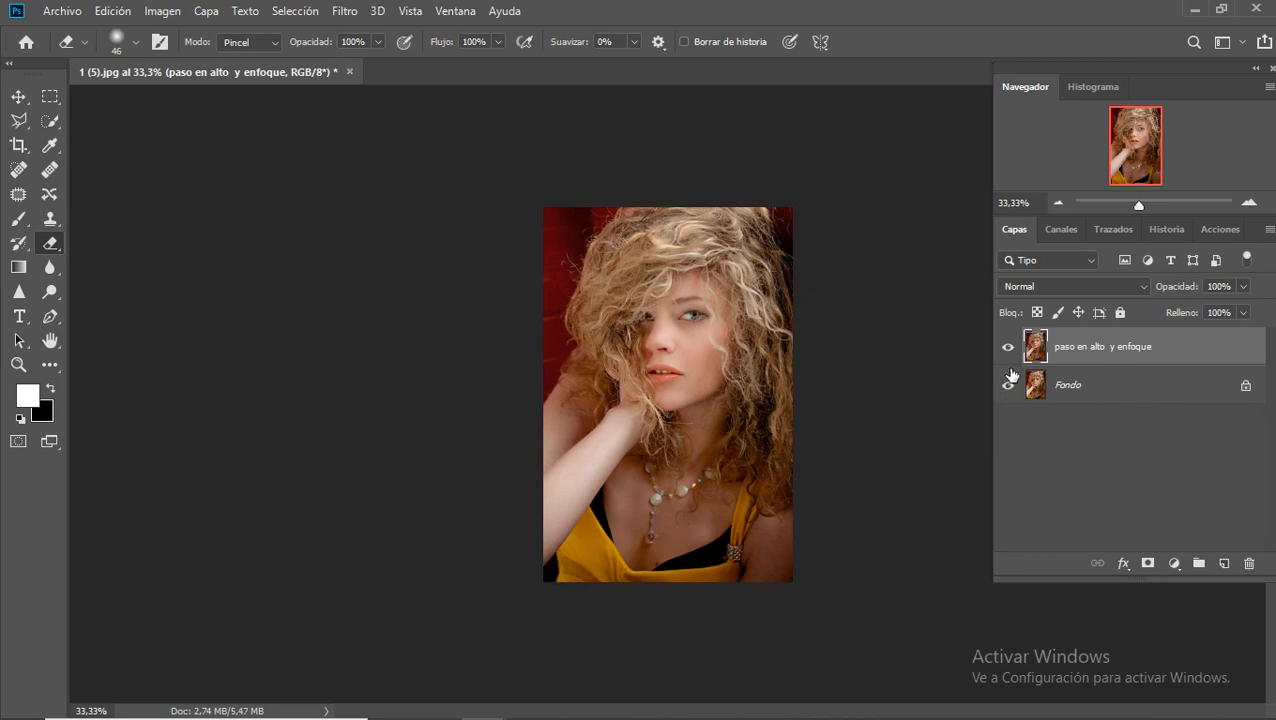
{"action": "left_click", "coordinate": [17, 365]}
{"action": "left_click", "coordinate": [618, 307]}
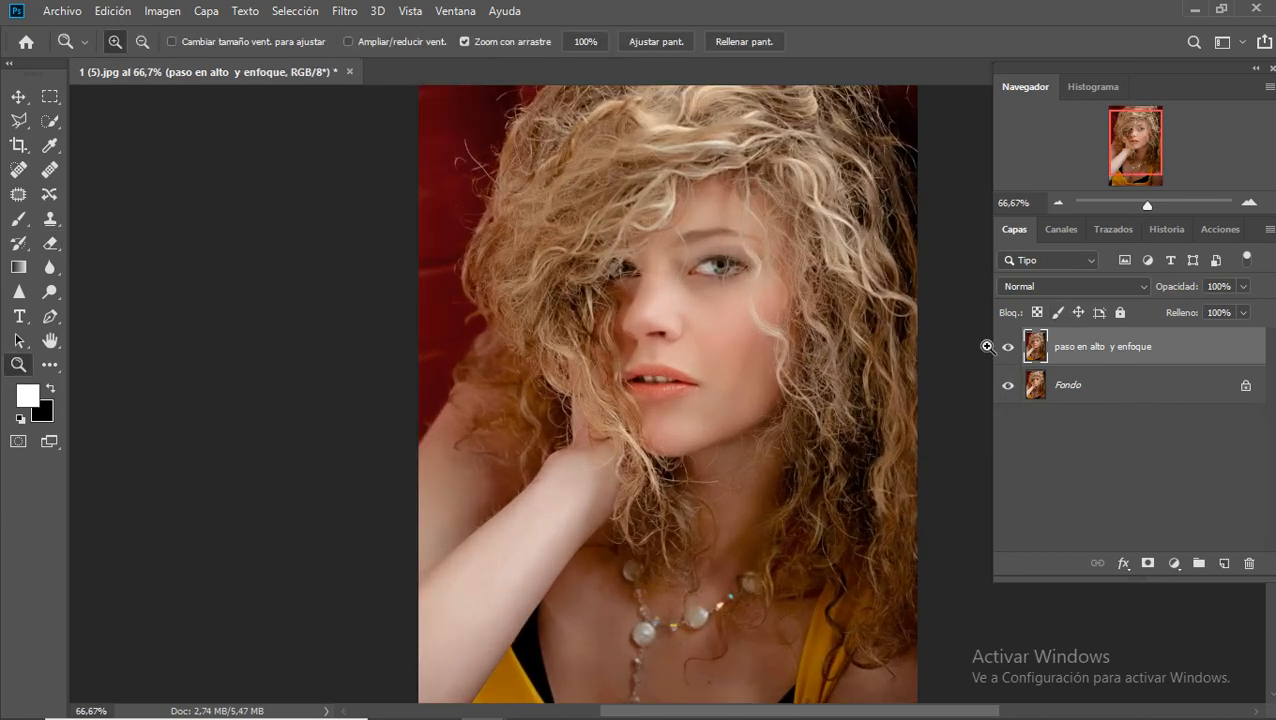
{"action": "left_click", "coordinate": [1008, 348]}
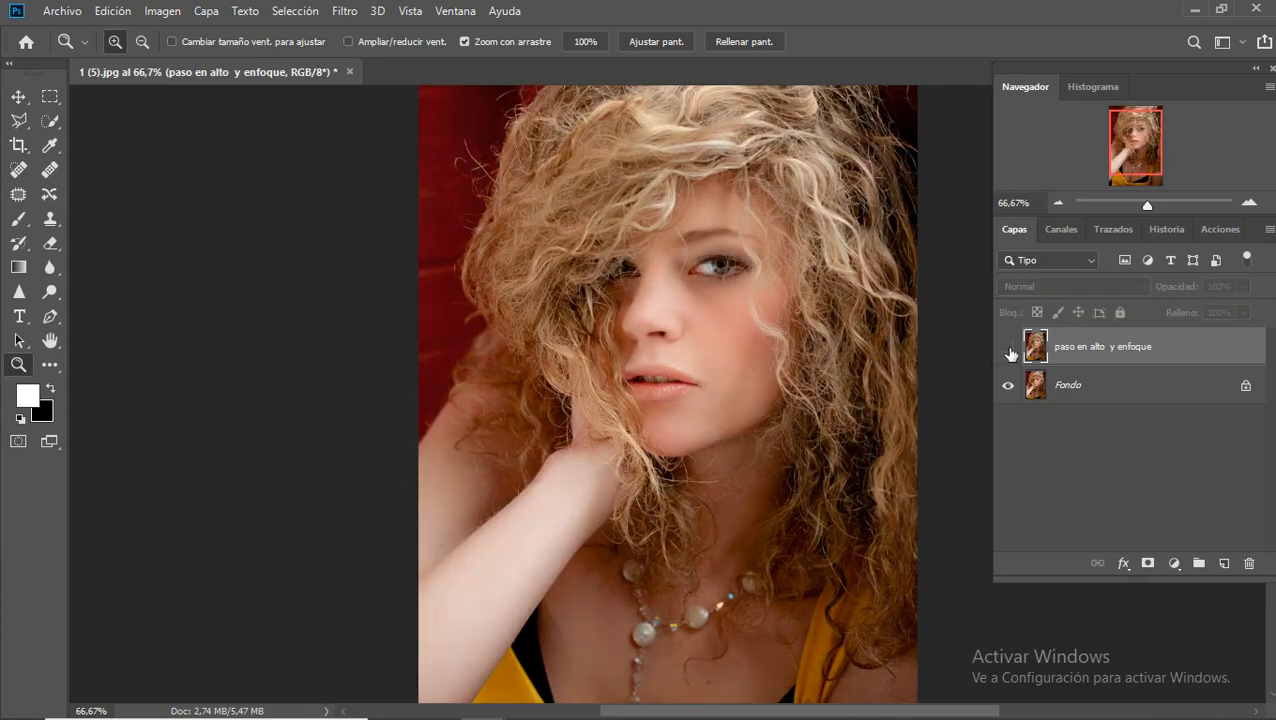
{"action": "left_click", "coordinate": [1008, 348]}
{"action": "left_click", "coordinate": [1008, 348]}
{"action": "left_click", "coordinate": [1008, 348]}
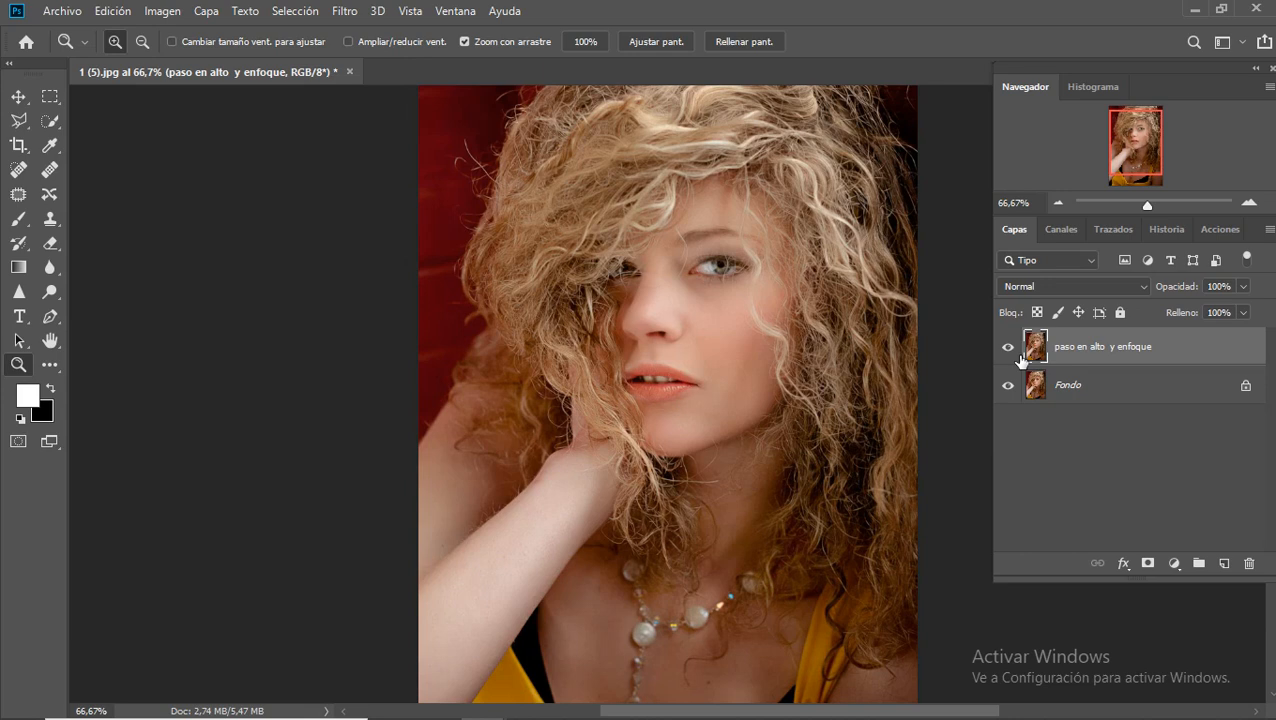
Step: Switch to the open final.jpg document to display the closing contact card
{"action": "left_click", "coordinate": [456, 14]}
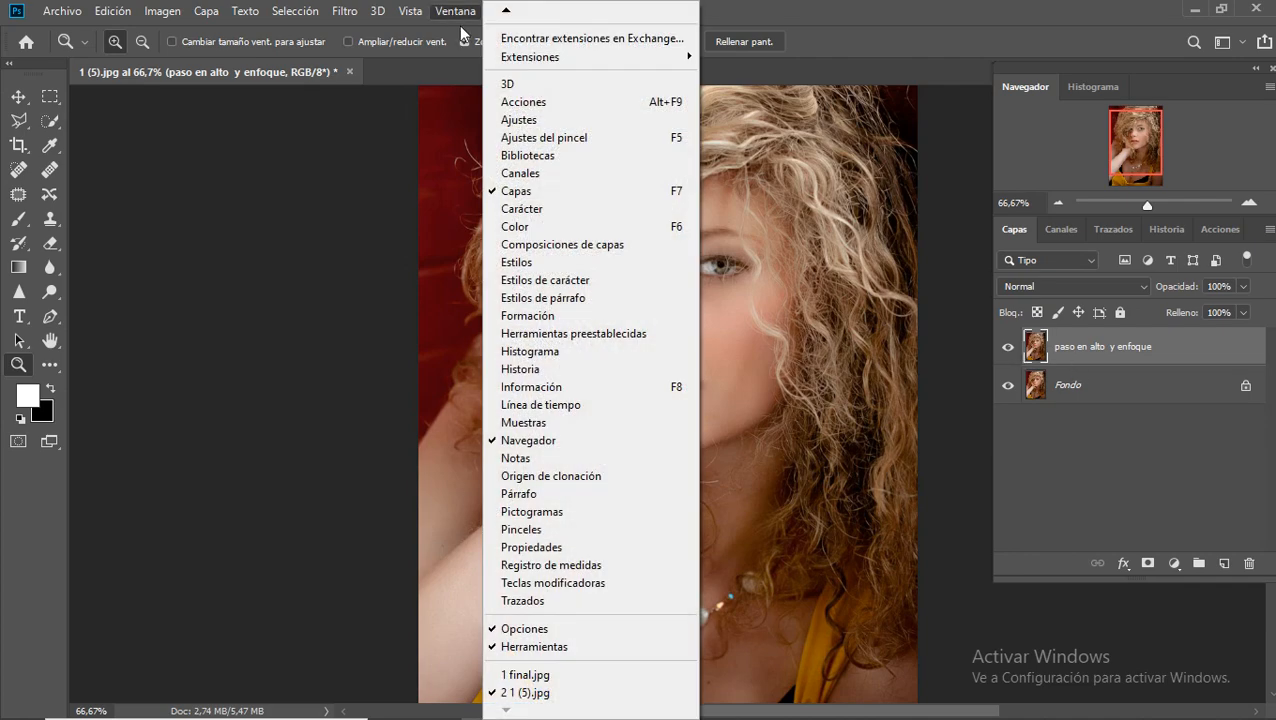
{"action": "left_click", "coordinate": [527, 675]}
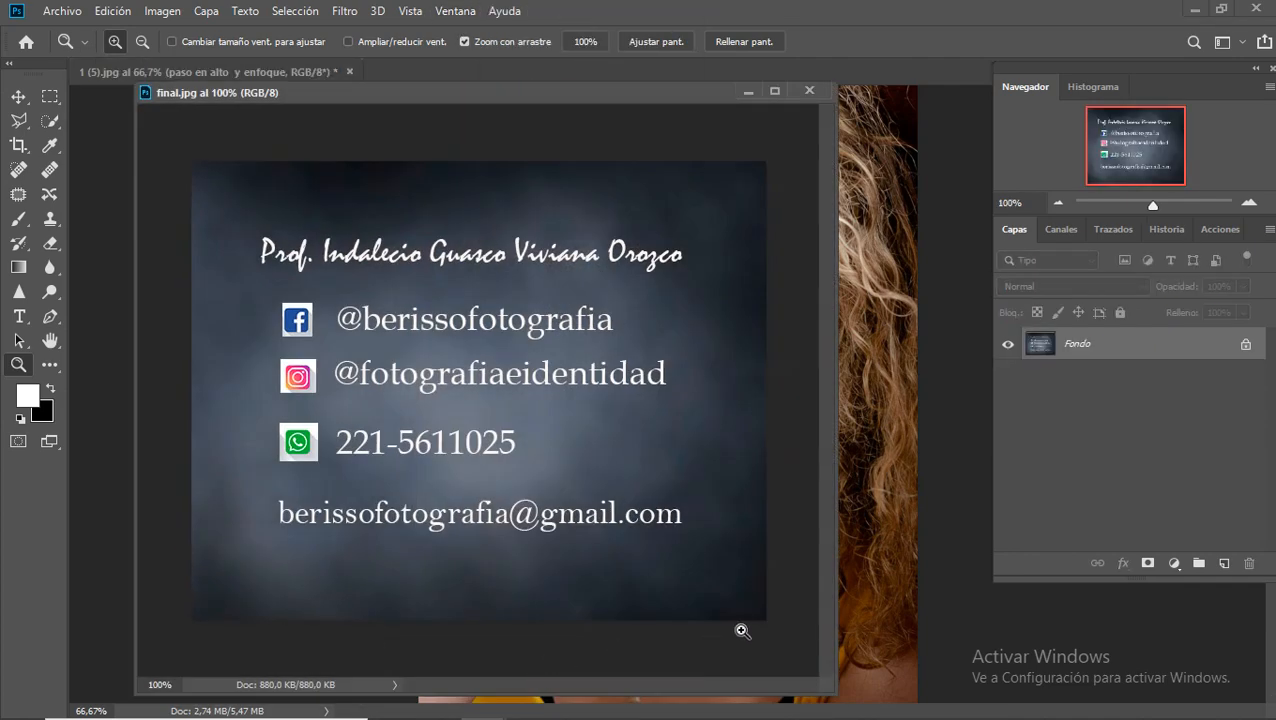